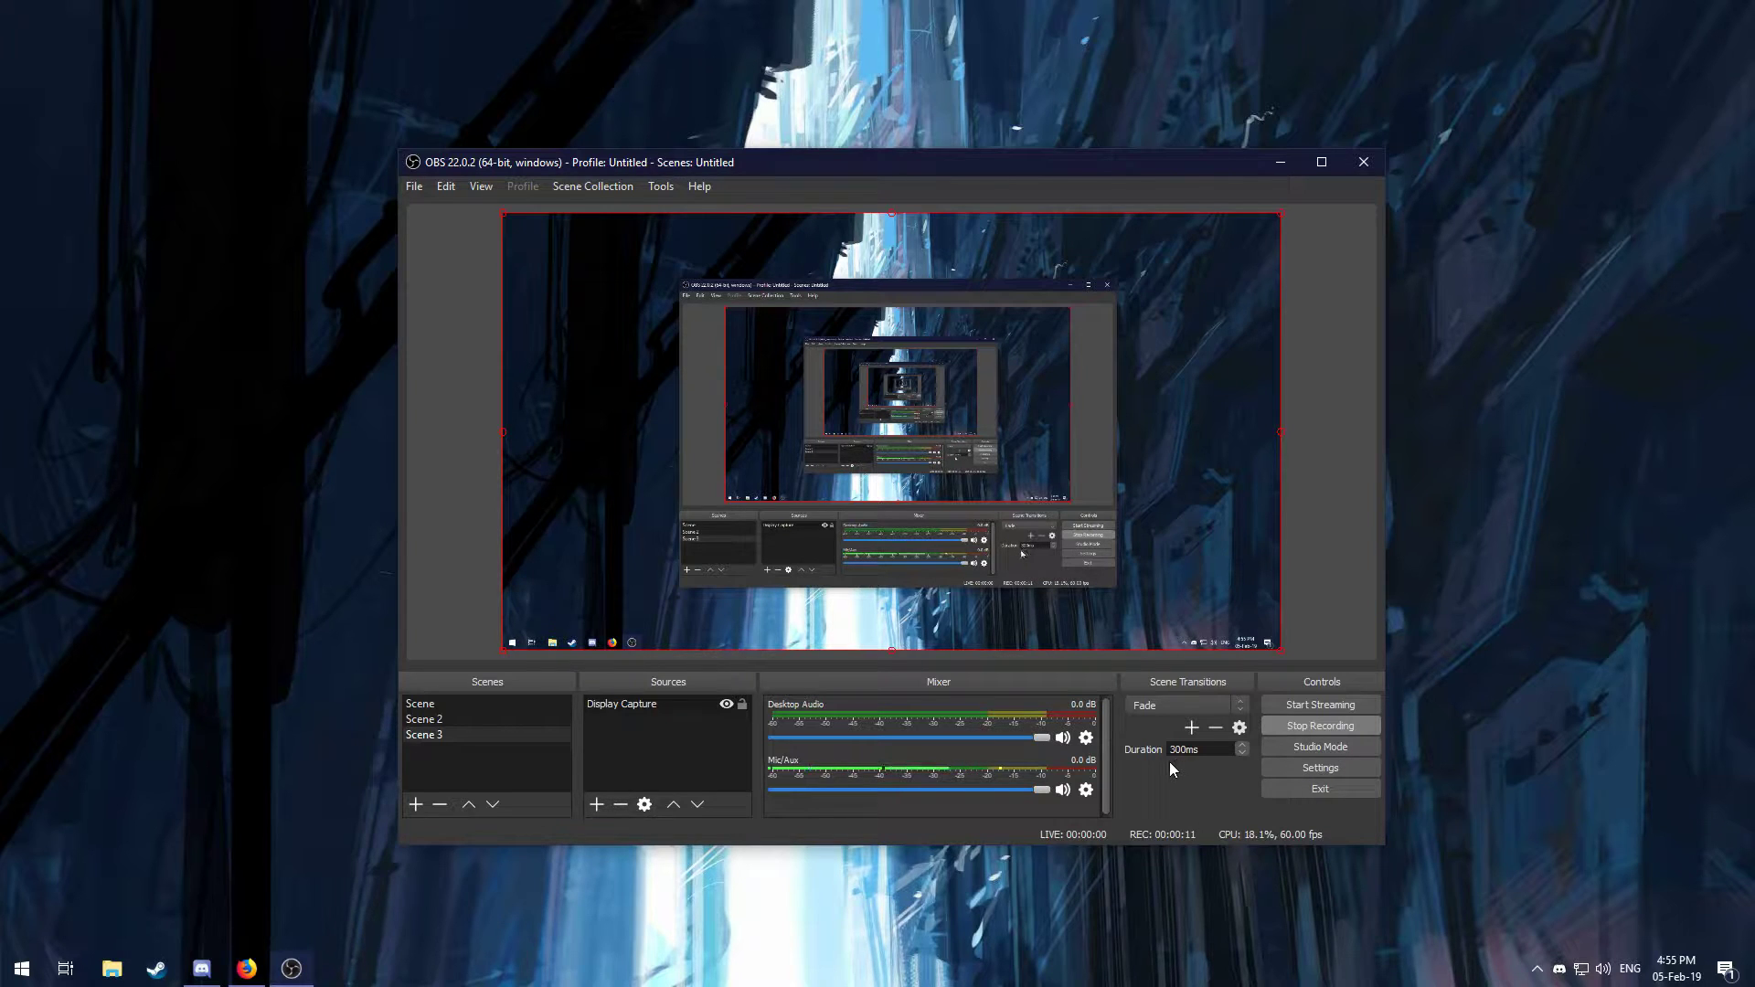
# Show OBS video settings: 1920x1080 canvas and output, Lanczos downscaling, fractional 240/1 frame rate
pyautogui.moveTo(788, 170)
pyautogui.mouseDown()
pyautogui.moveTo(764, 150)
pyautogui.moveTo(786, 151)
pyautogui.mouseUp()
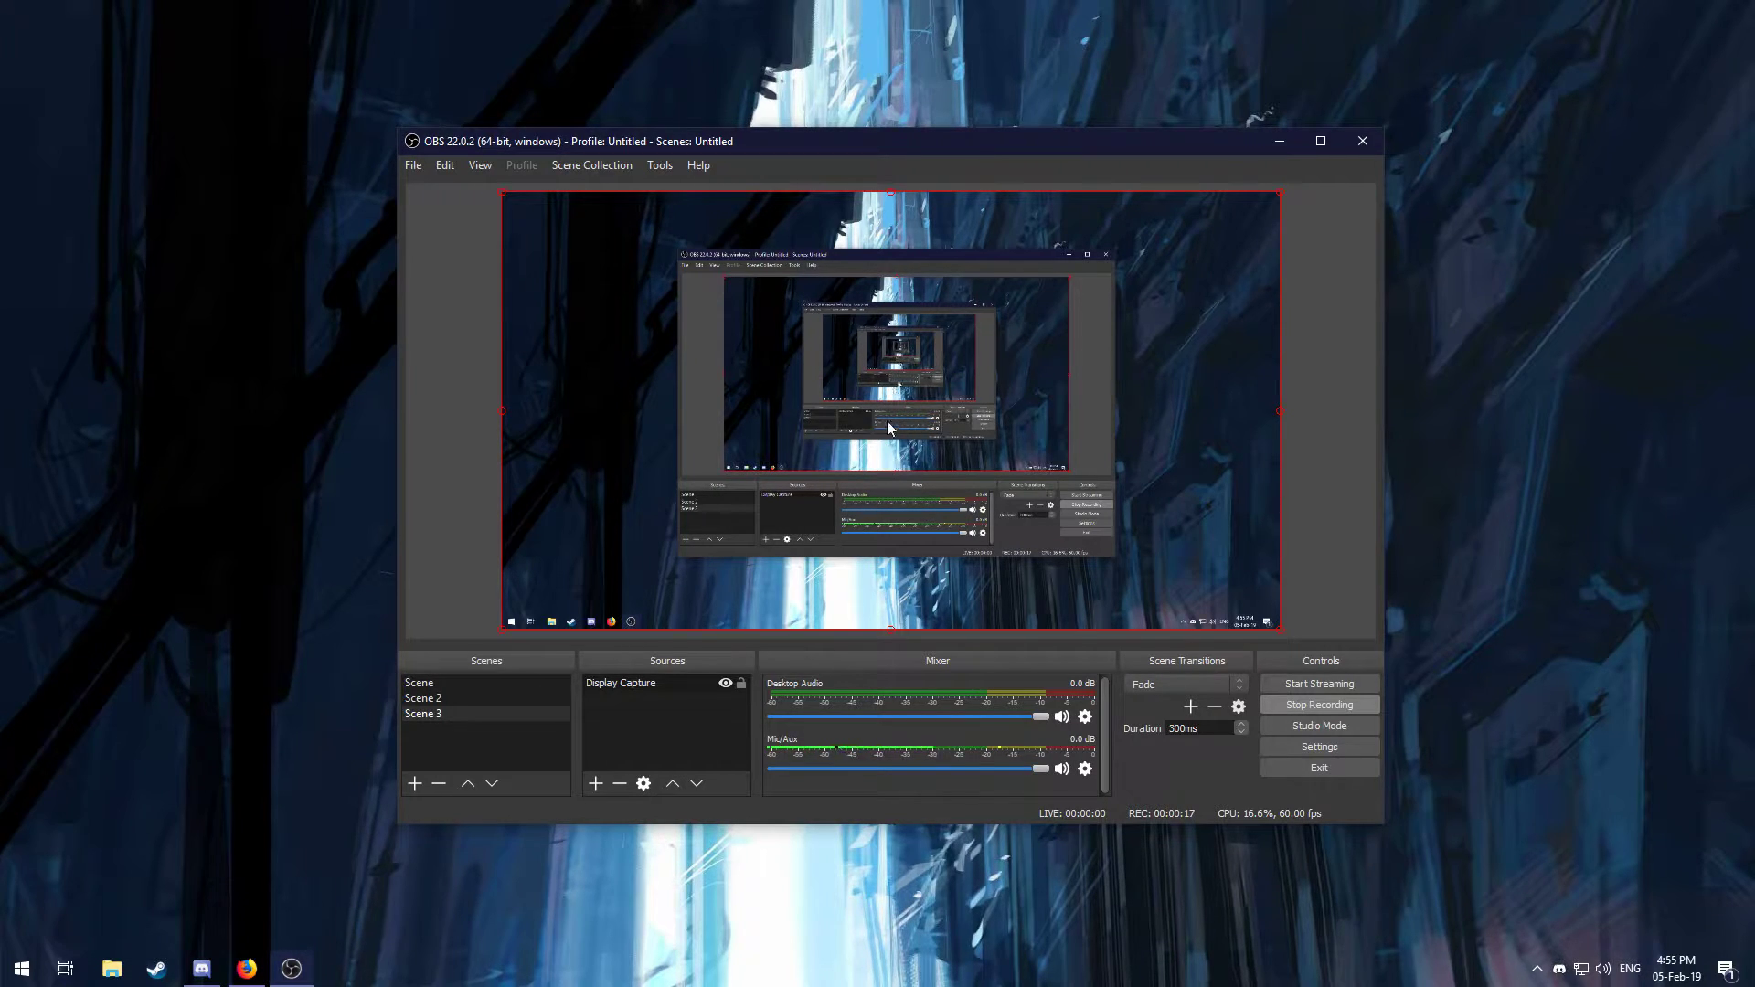
pyautogui.click(1345, 742)
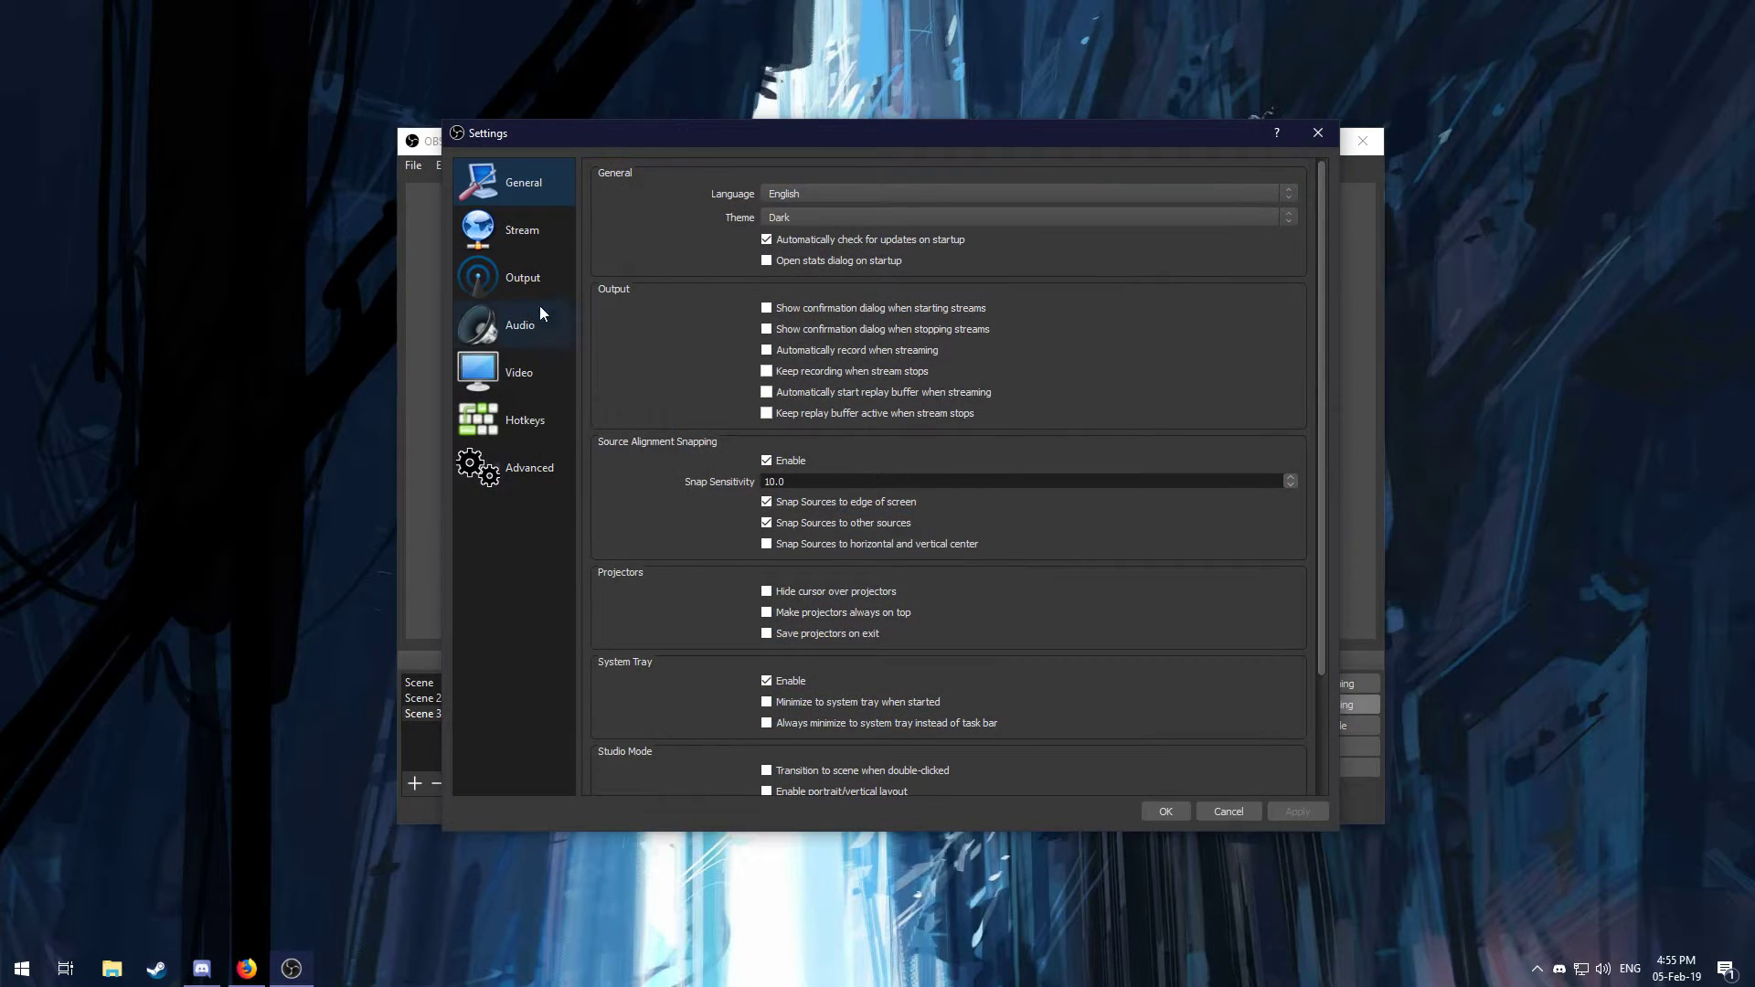
pyautogui.click(533, 370)
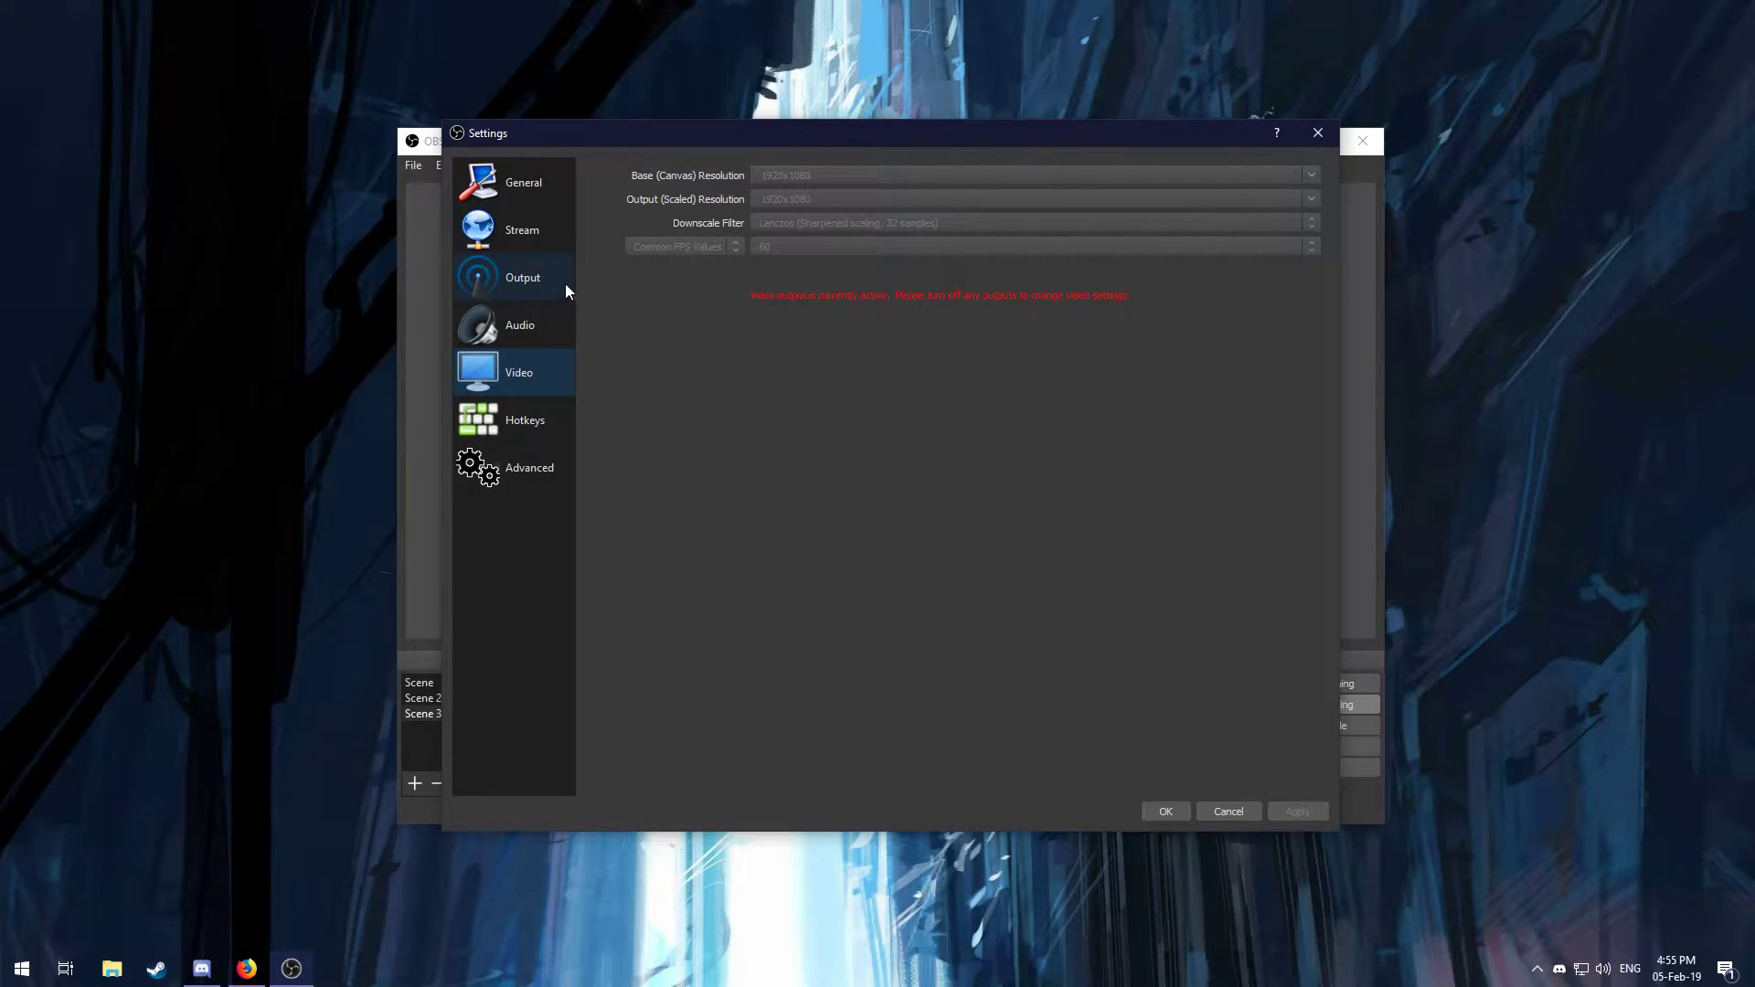
# Show the Output recording settings: mp4 format, x264 encoder, CBR 10000 bitrate, veryfast preset
pyautogui.click(556, 282)
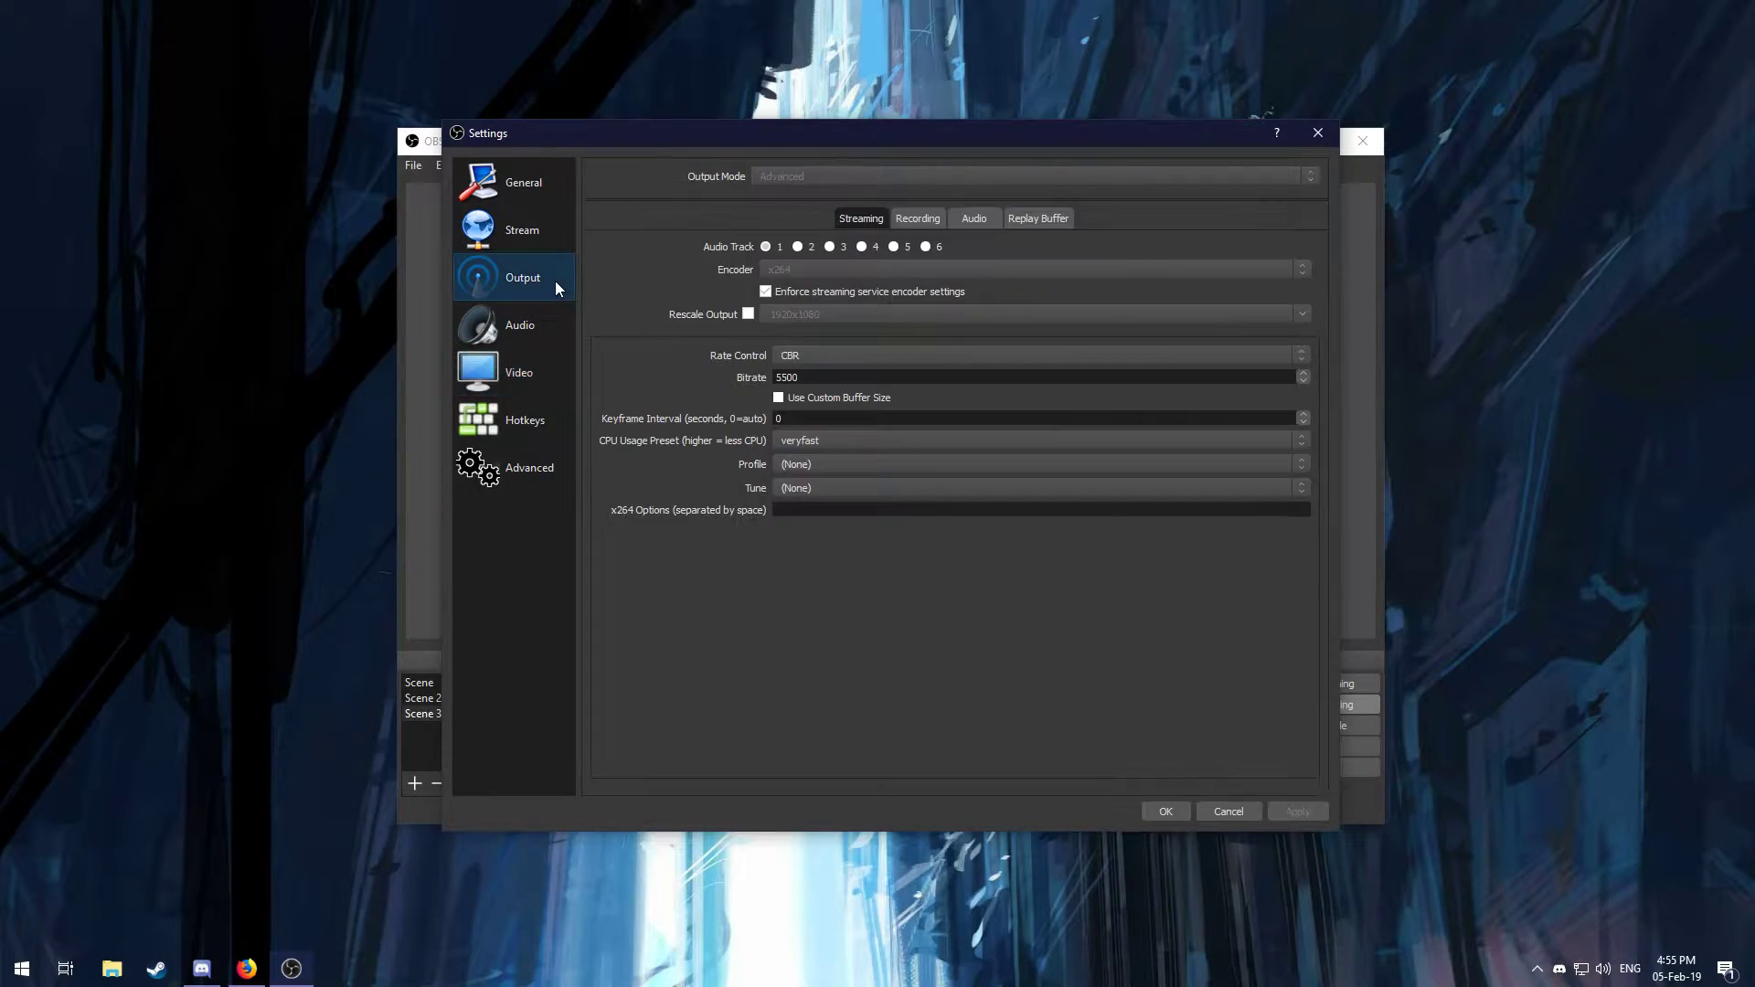
pyautogui.click(923, 220)
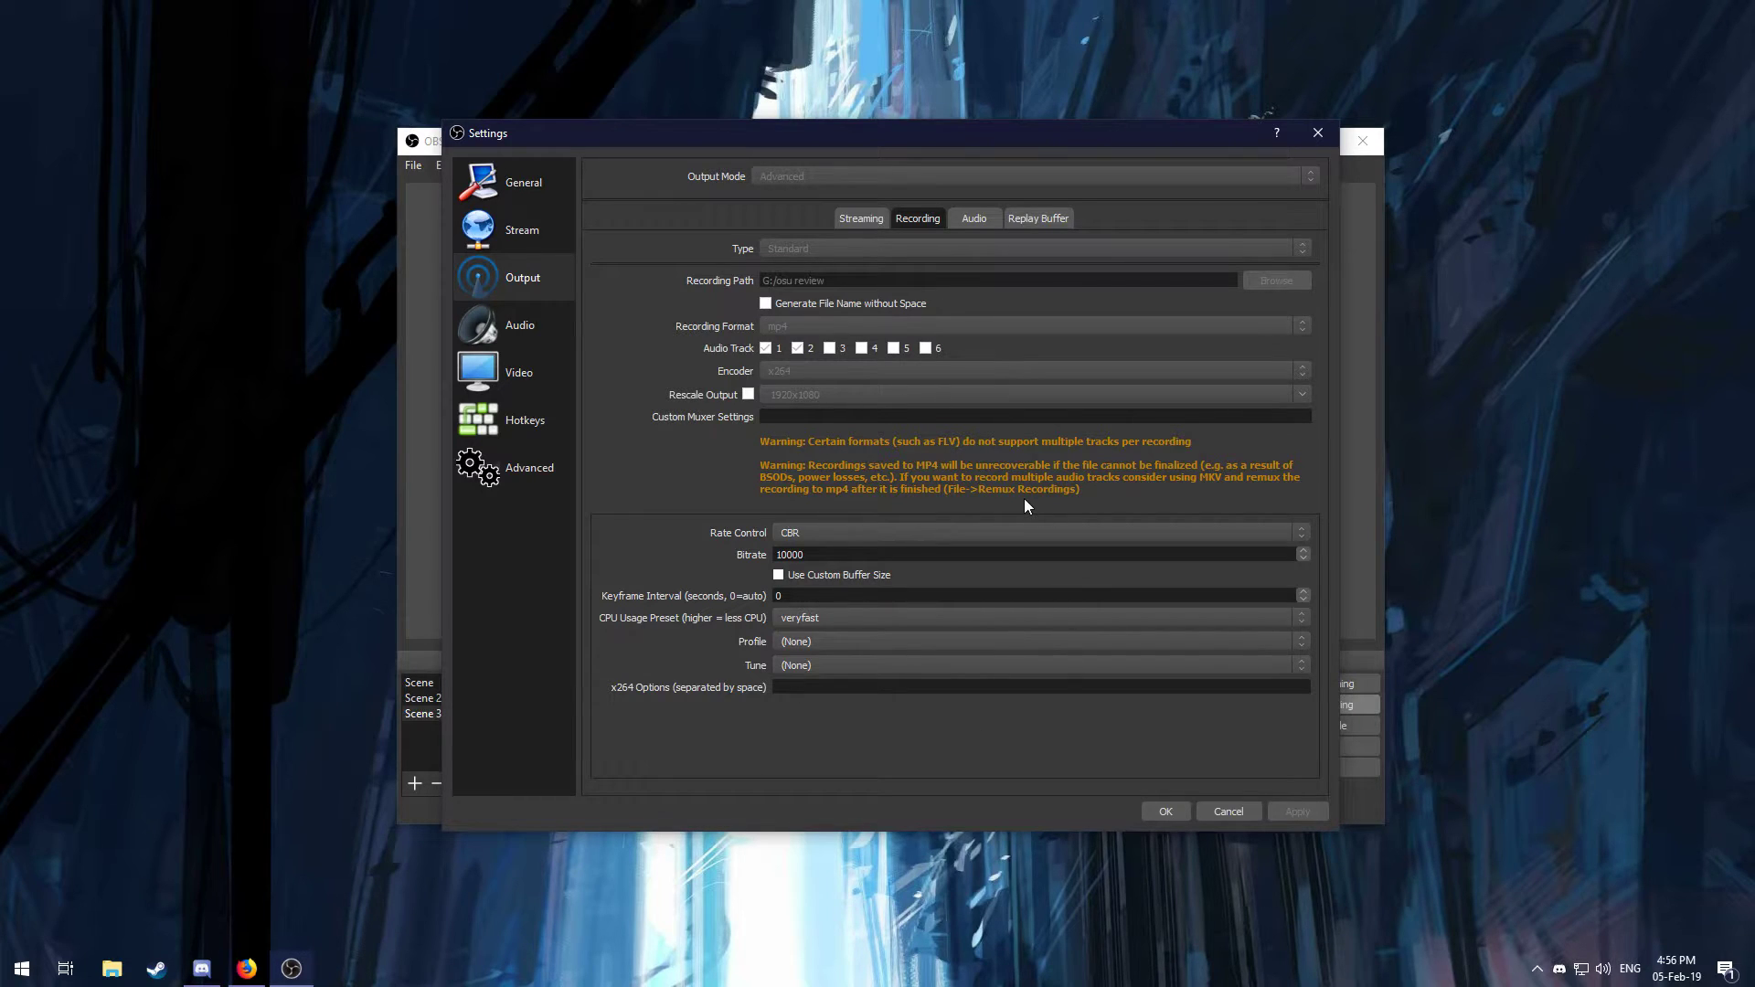
# Leave the encoder profile at (None) and the CPU preset at veryfast, then confirm with OK
pyautogui.click(815, 640)
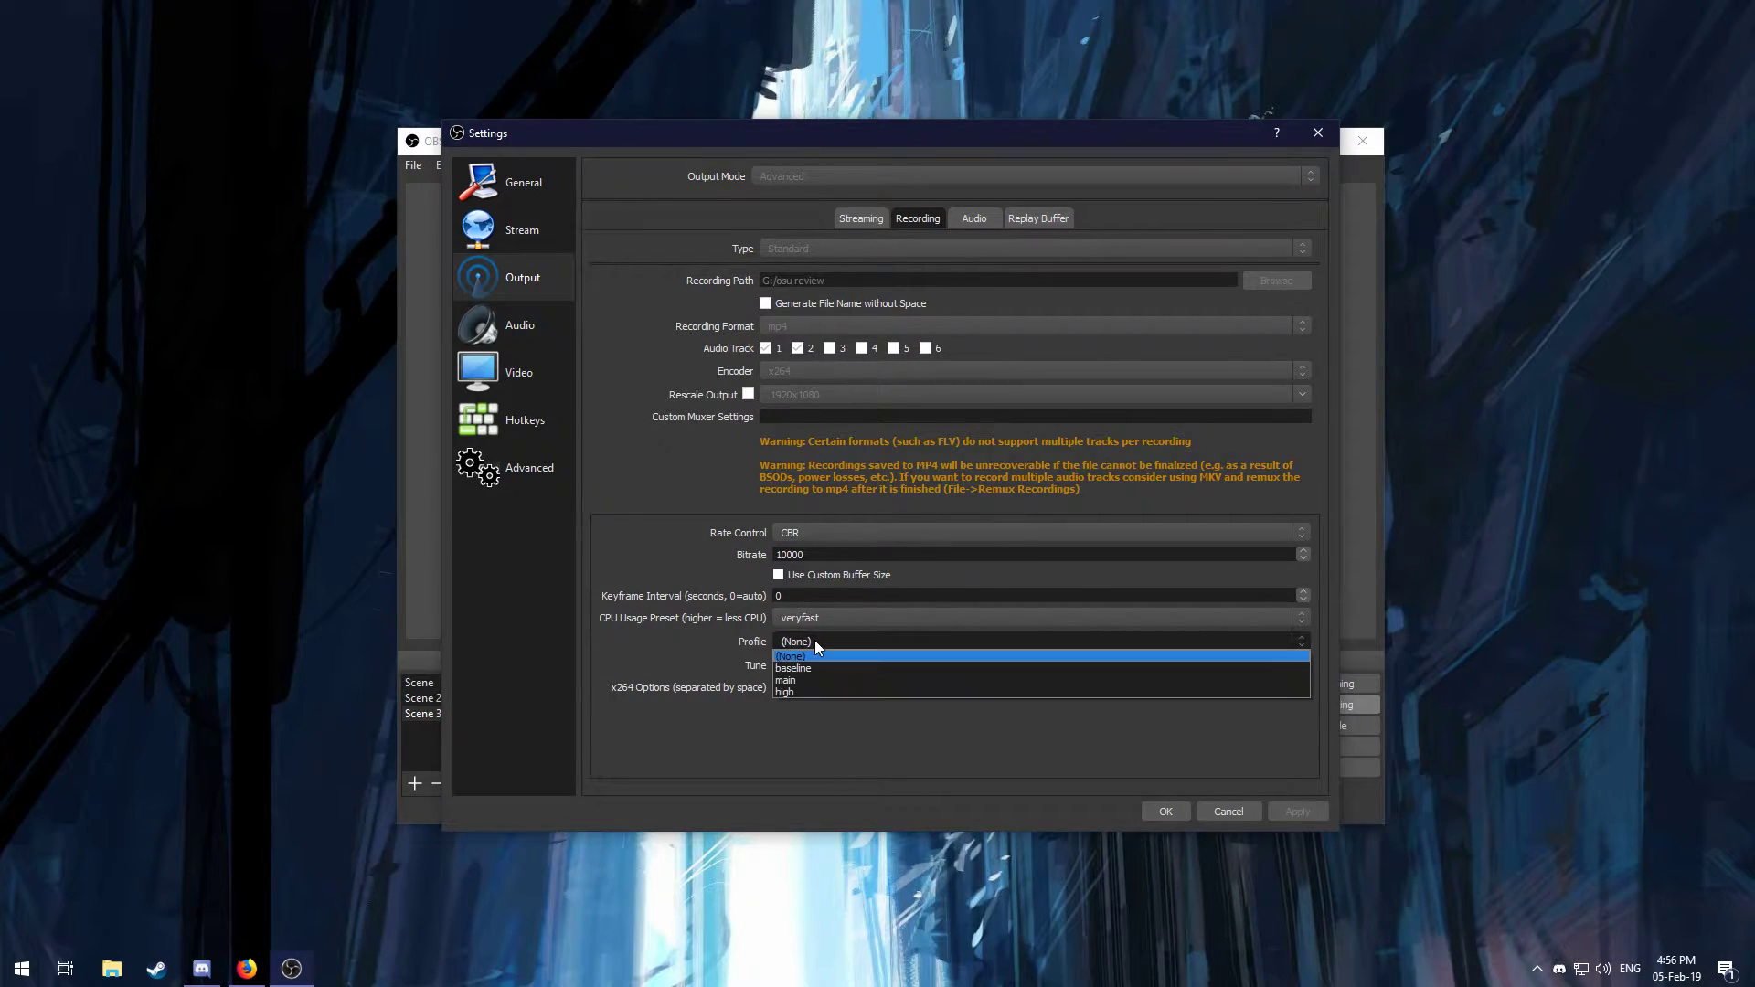
pyautogui.click(814, 639)
pyautogui.click(811, 623)
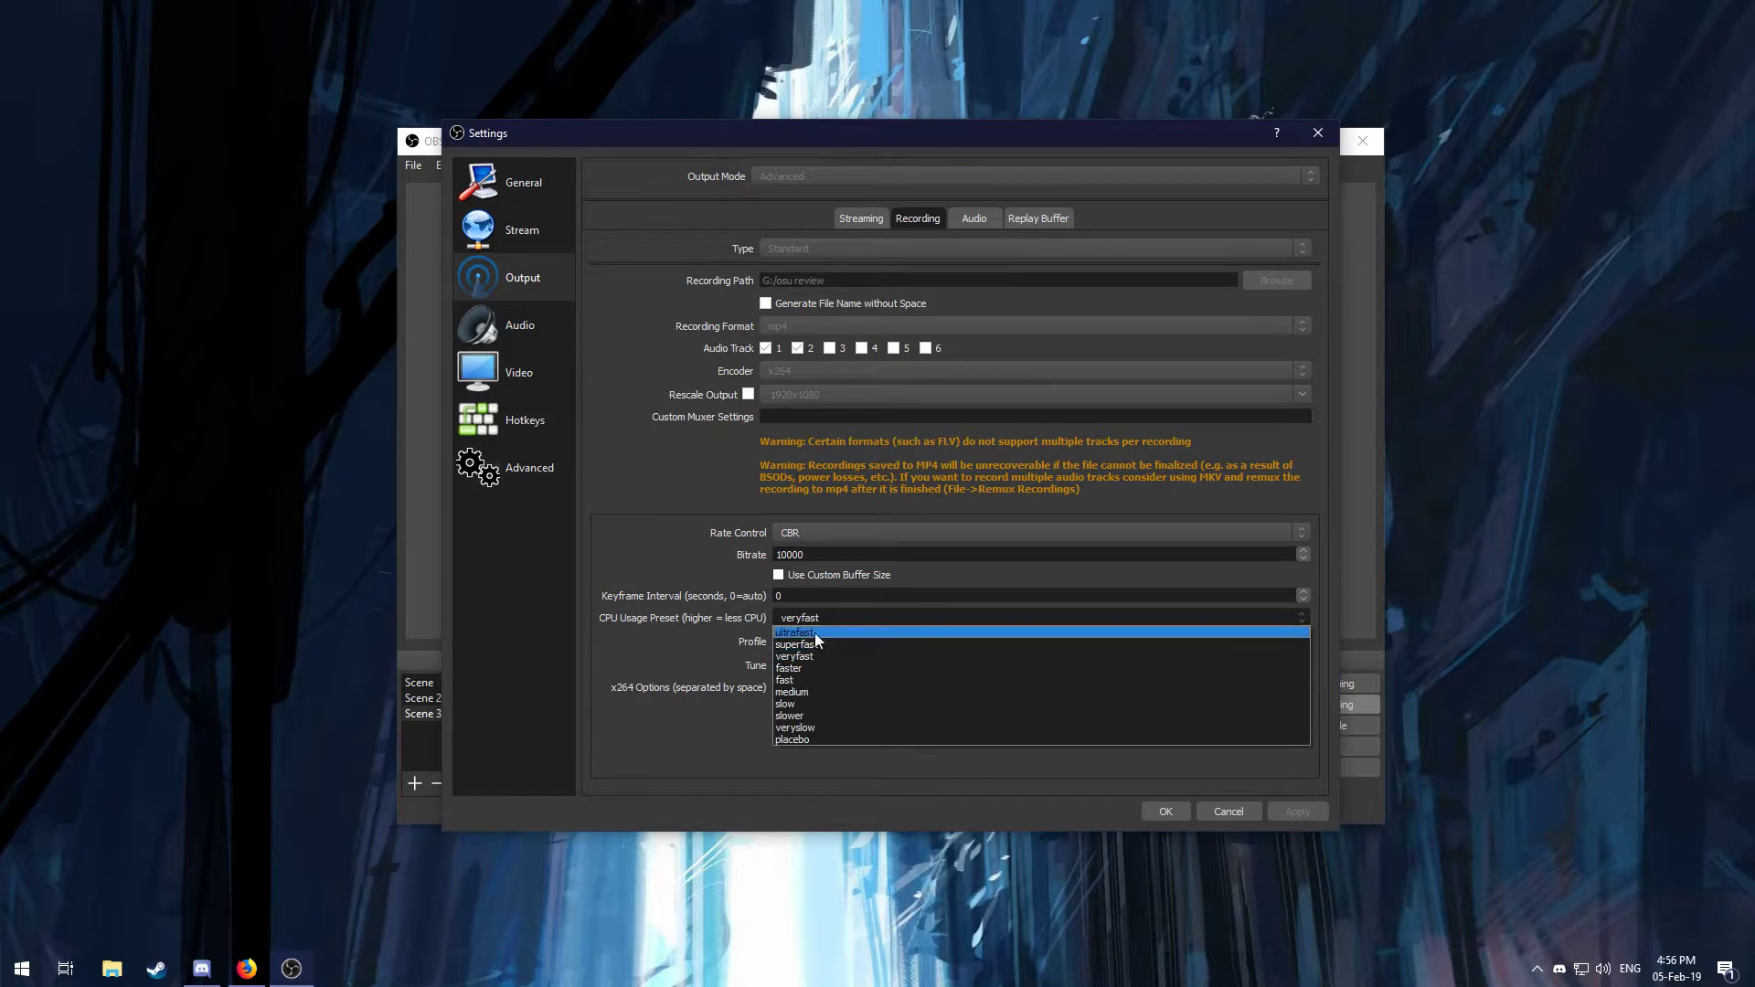
pyautogui.click(711, 630)
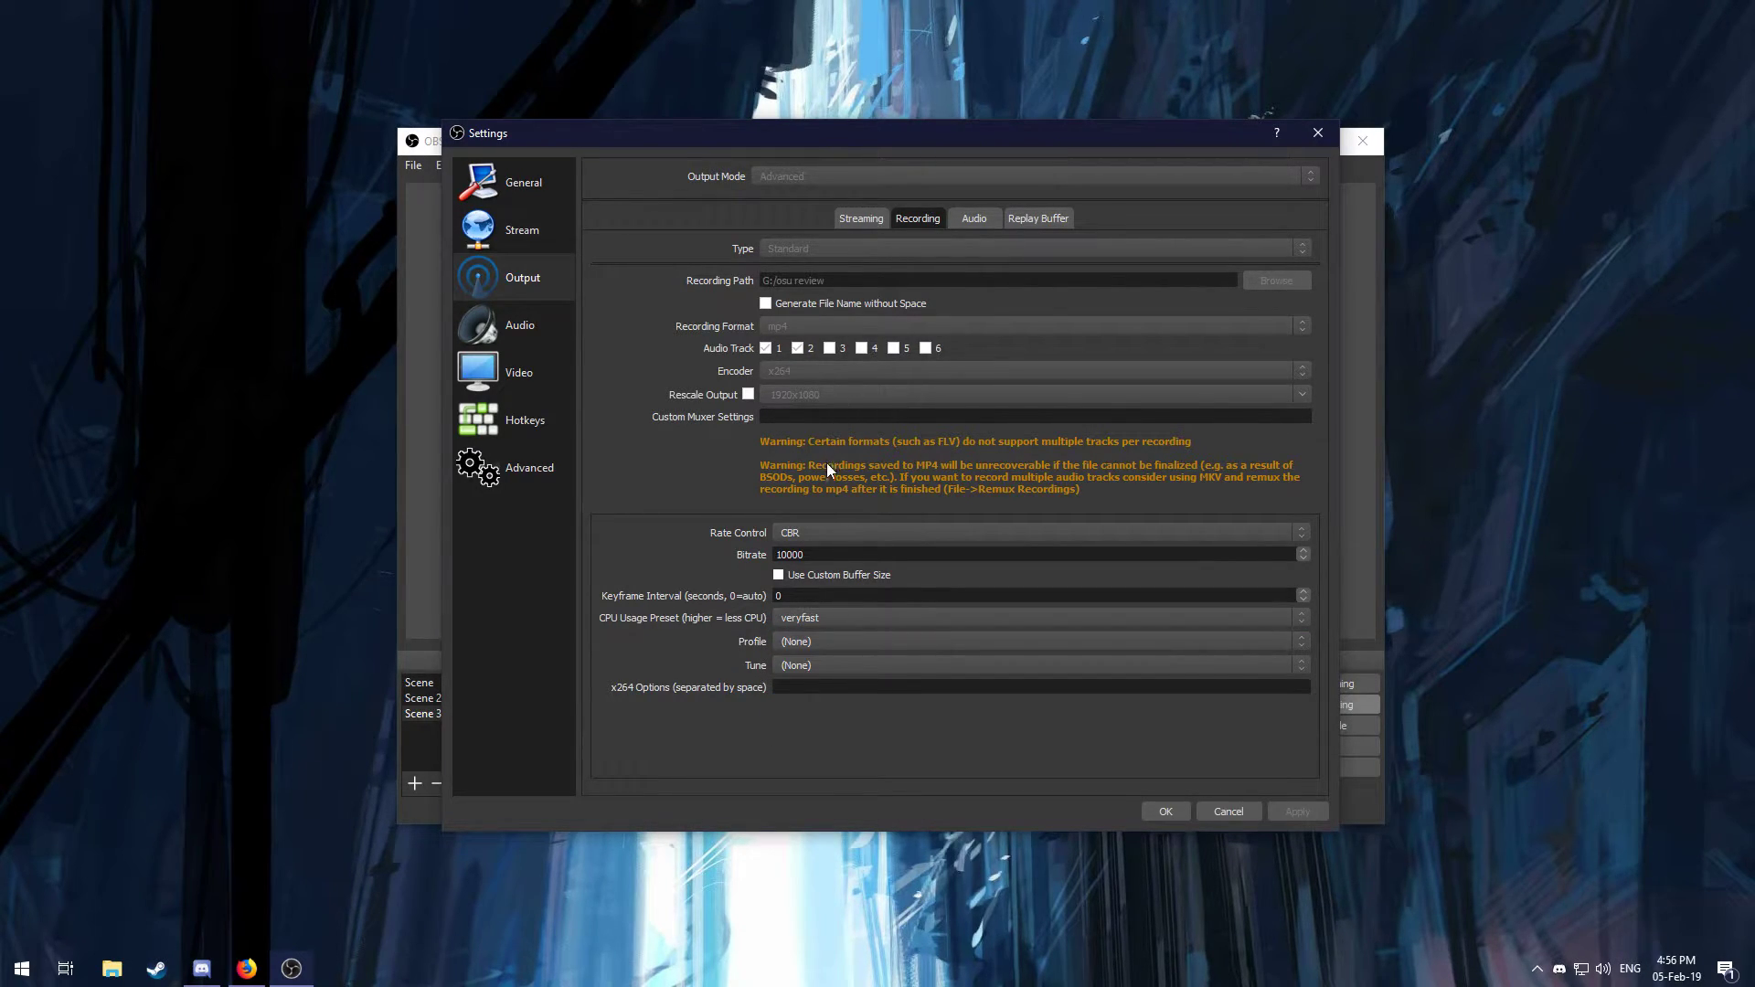
pyautogui.click(1157, 812)
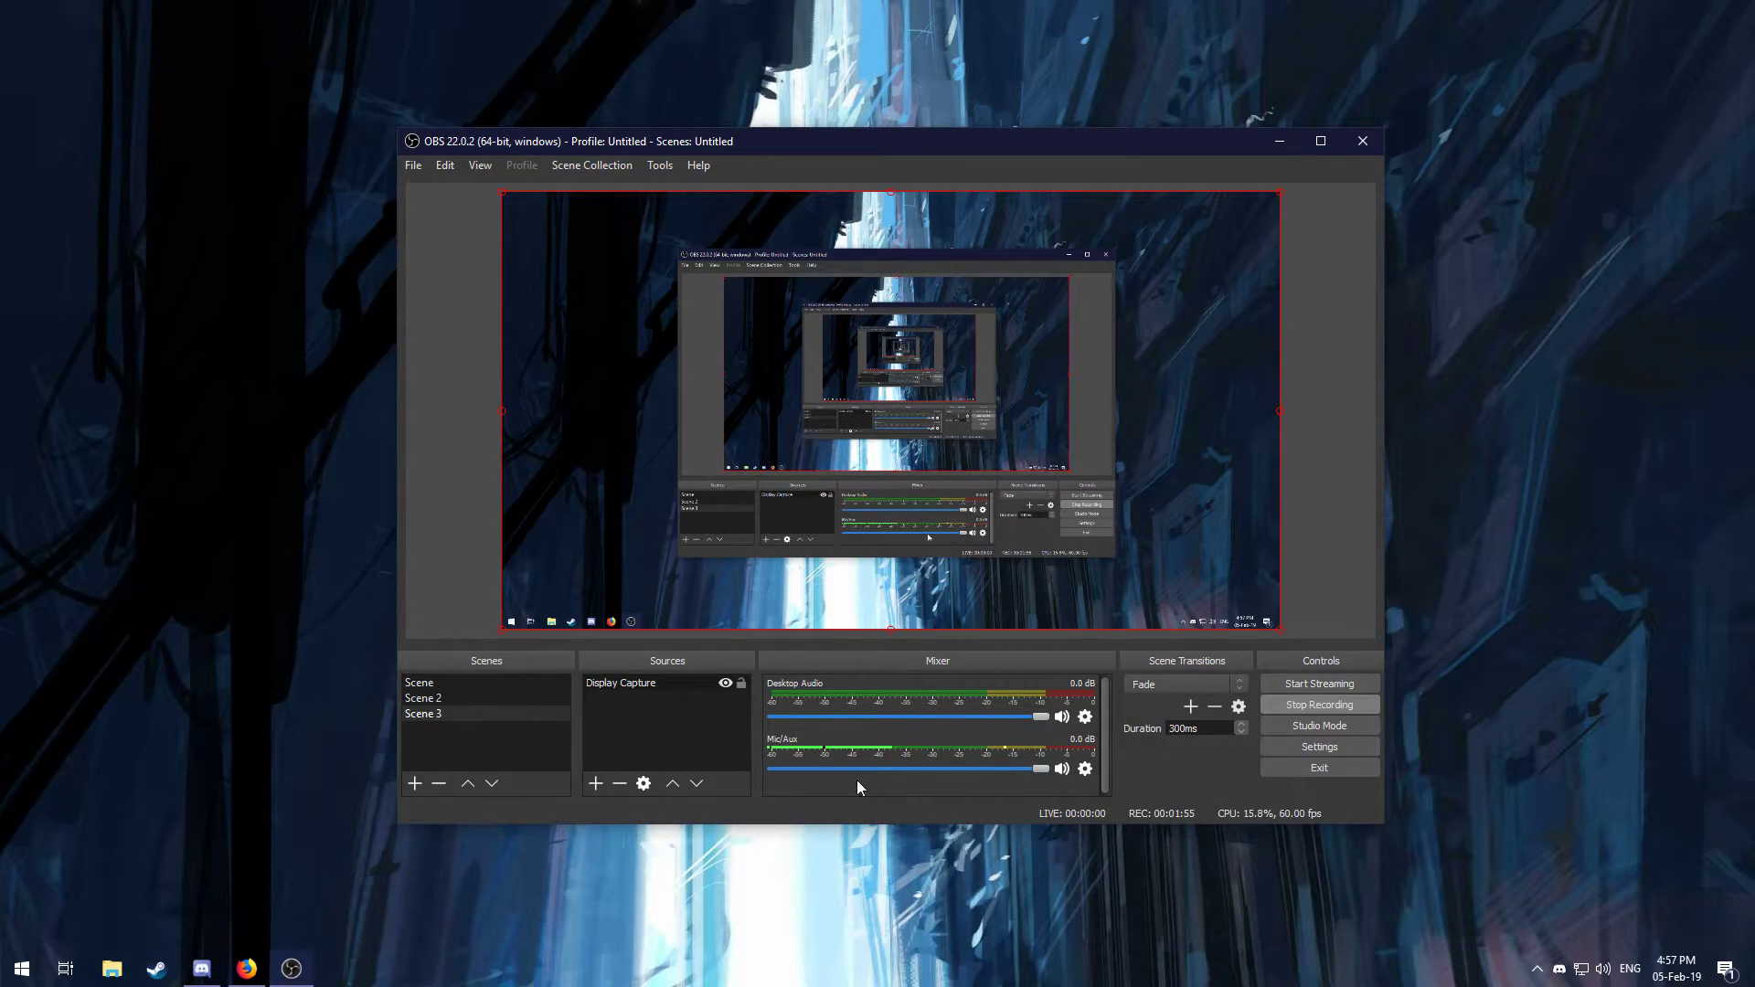
# Open fps.veg in VEGAS Pro from the G: drive's 60fps vs 240fps folder
pyautogui.click(112, 969)
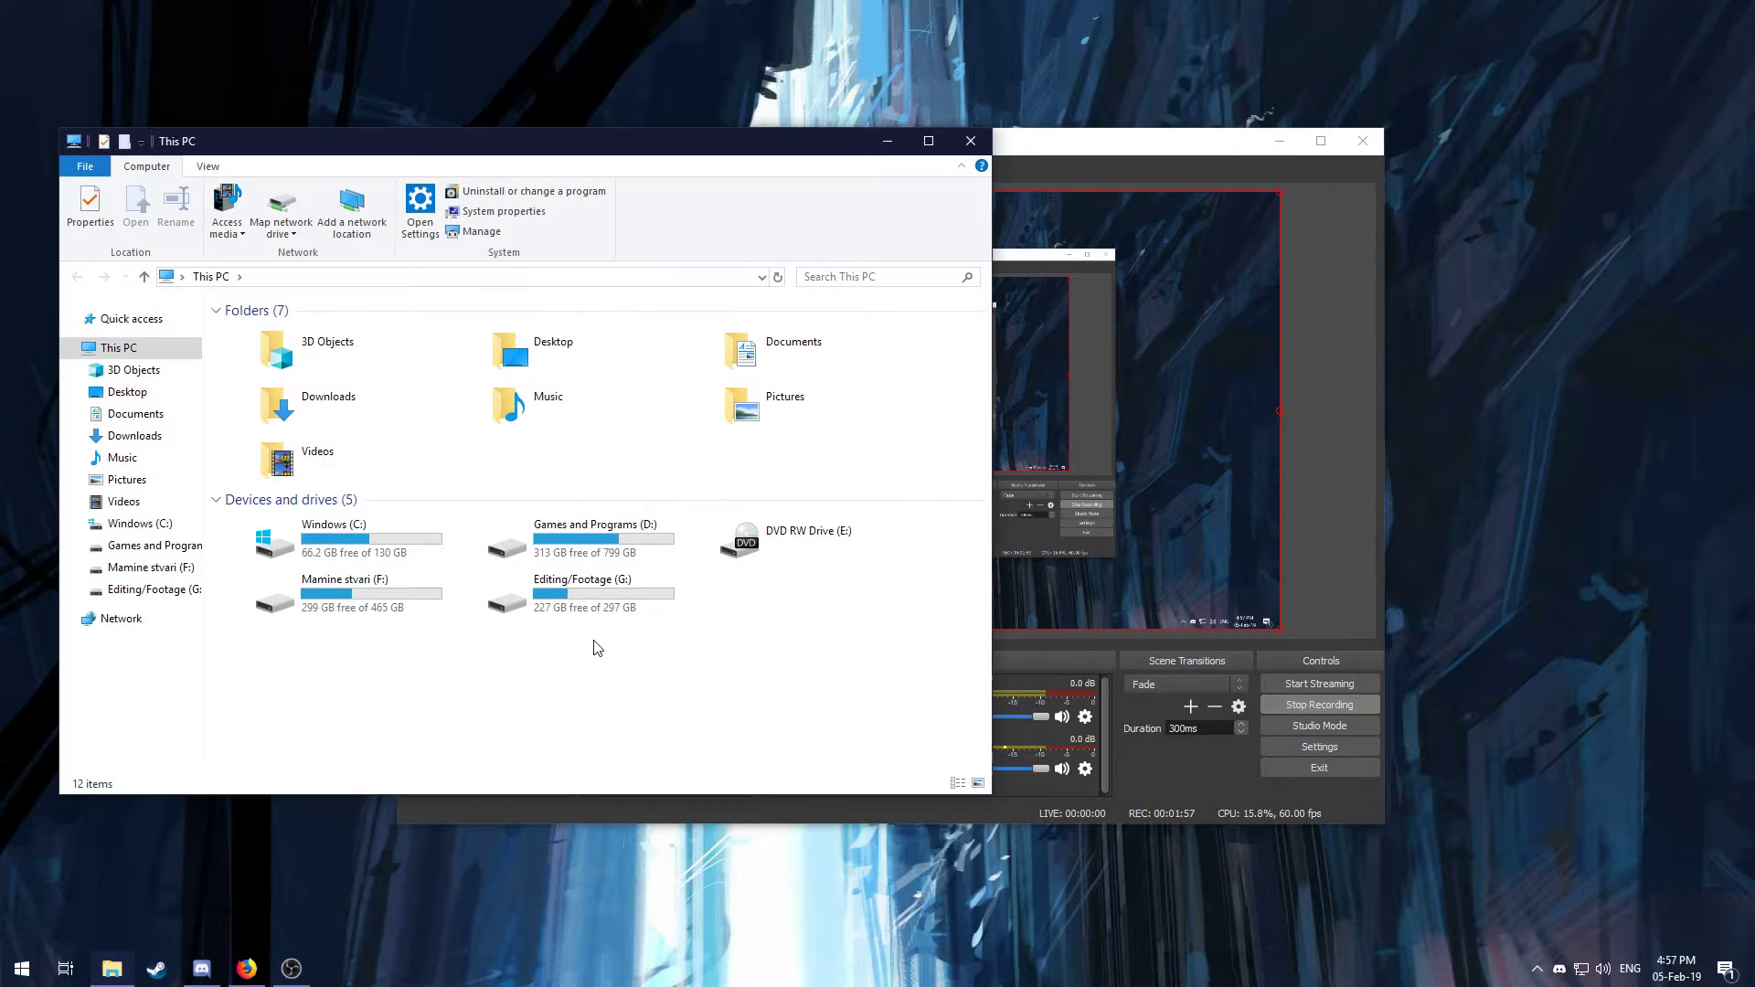
pyautogui.doubleClick(603, 613)
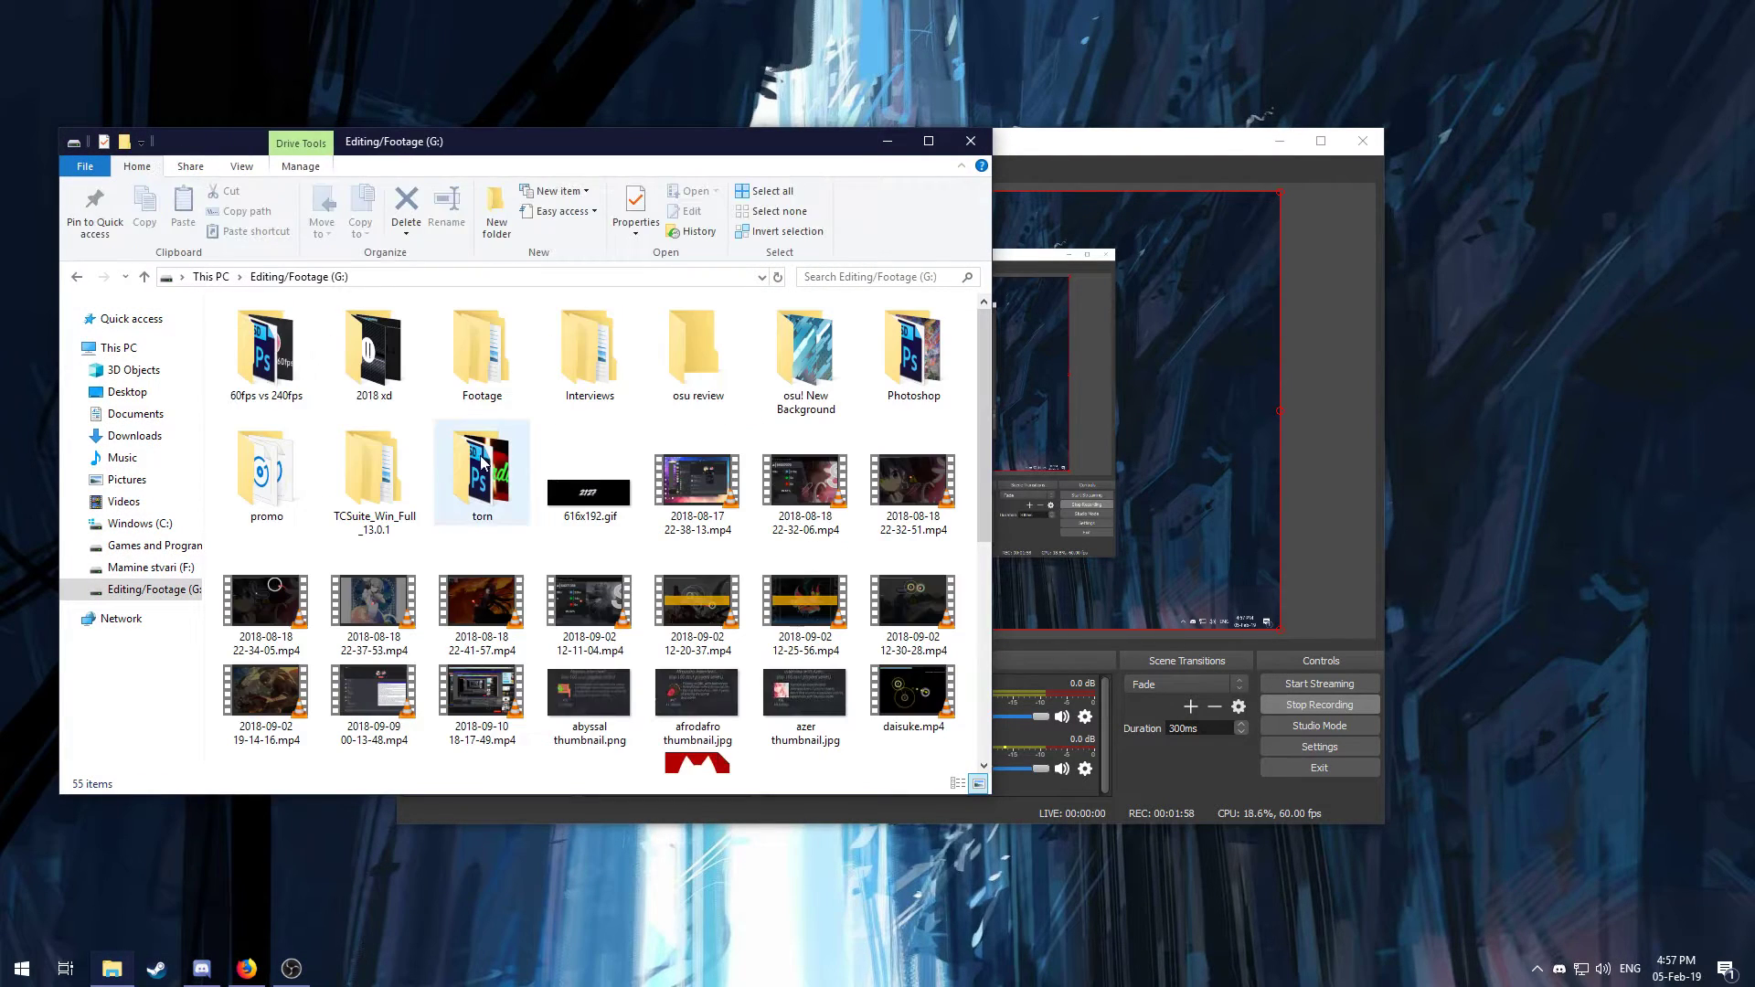
pyautogui.doubleClick(299, 376)
pyautogui.click(576, 398)
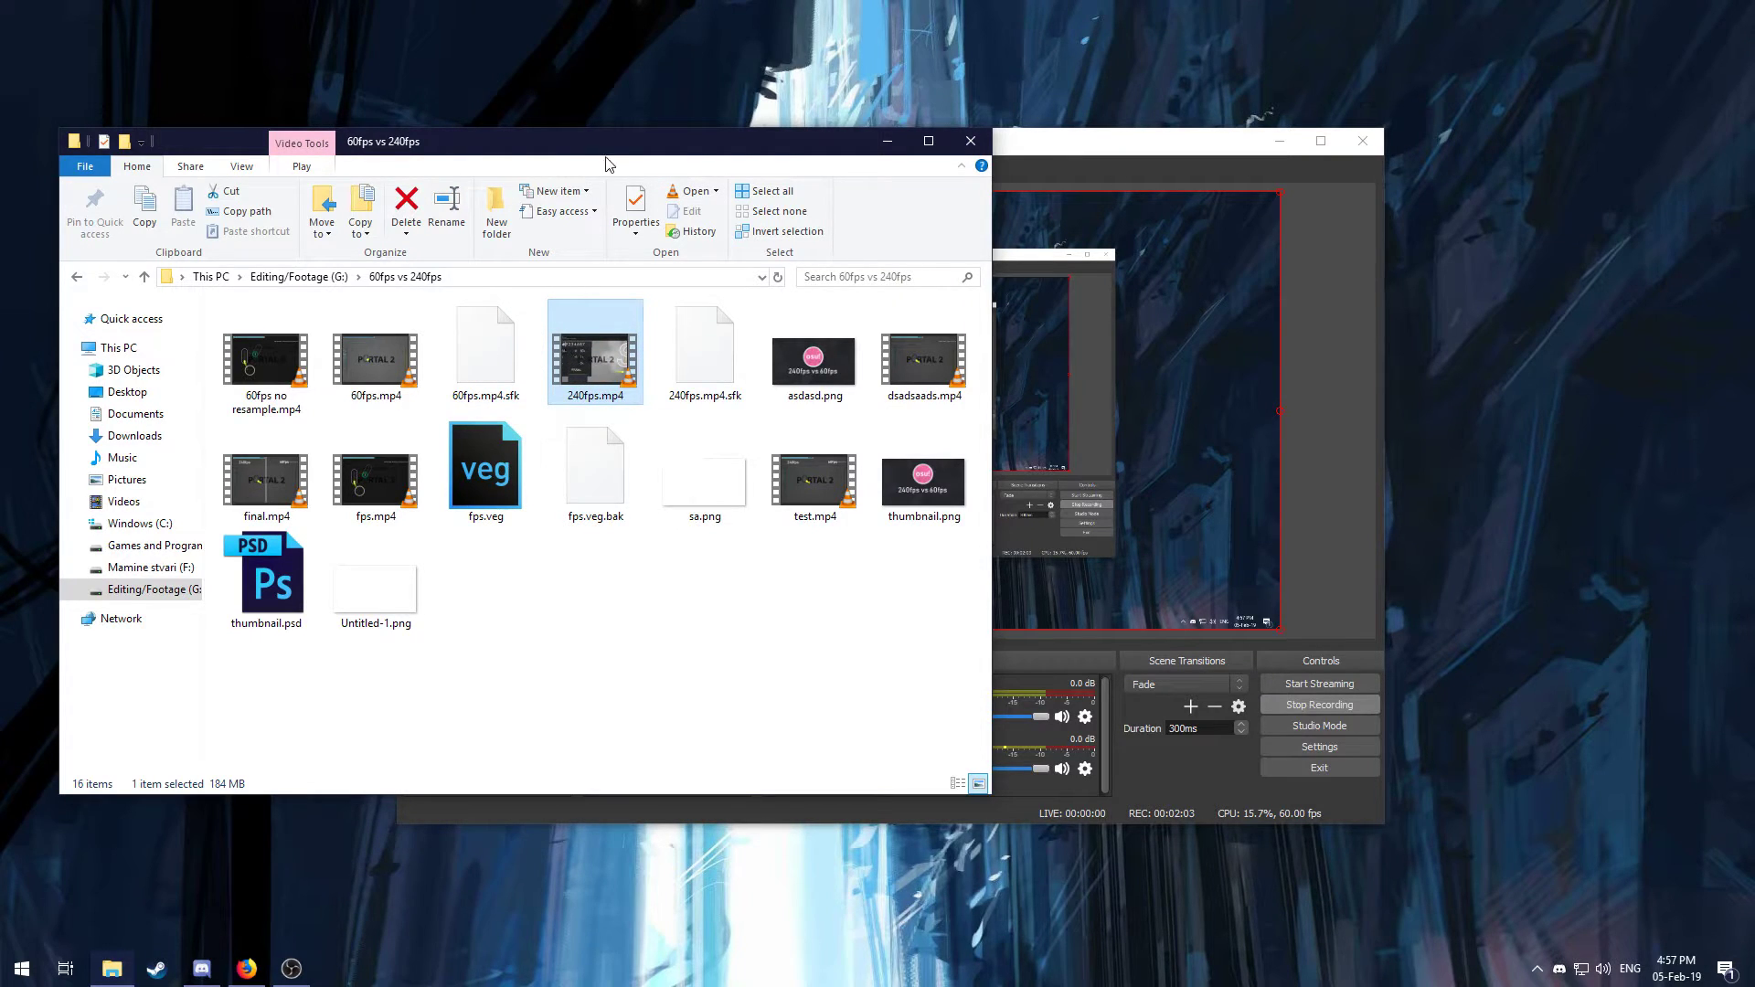
pyautogui.moveTo(606, 165); pyautogui.dragTo(769, 97)
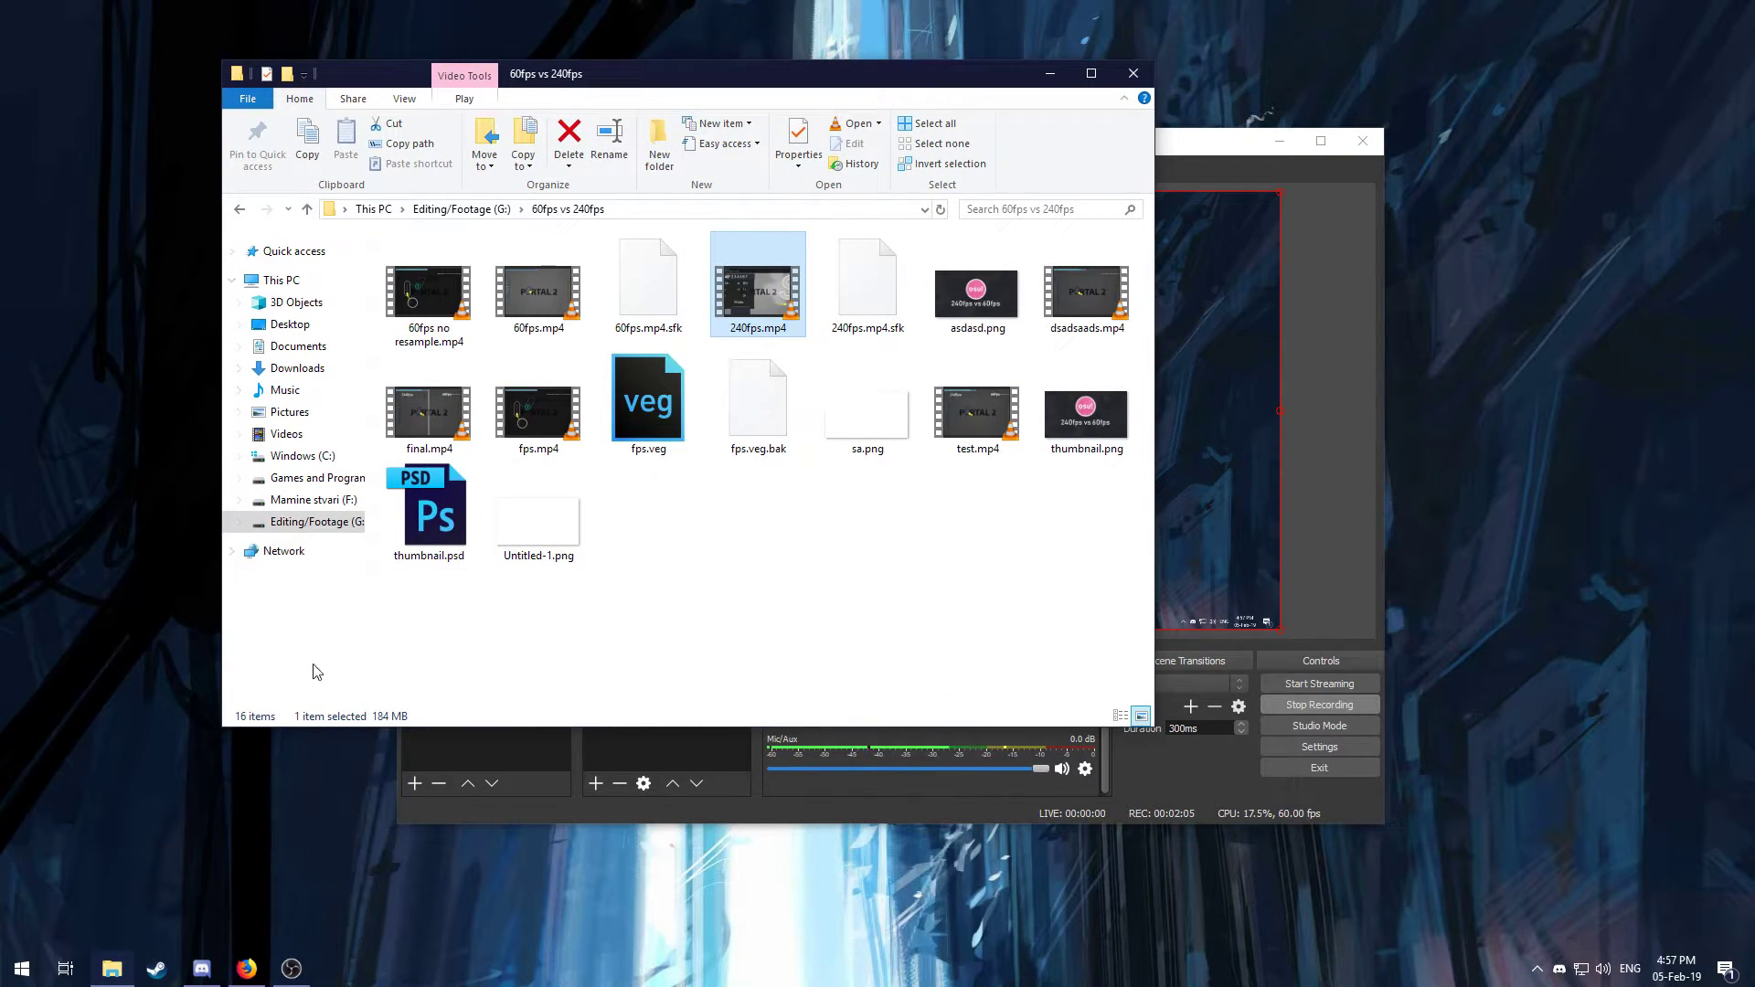
pyautogui.doubleClick(646, 404)
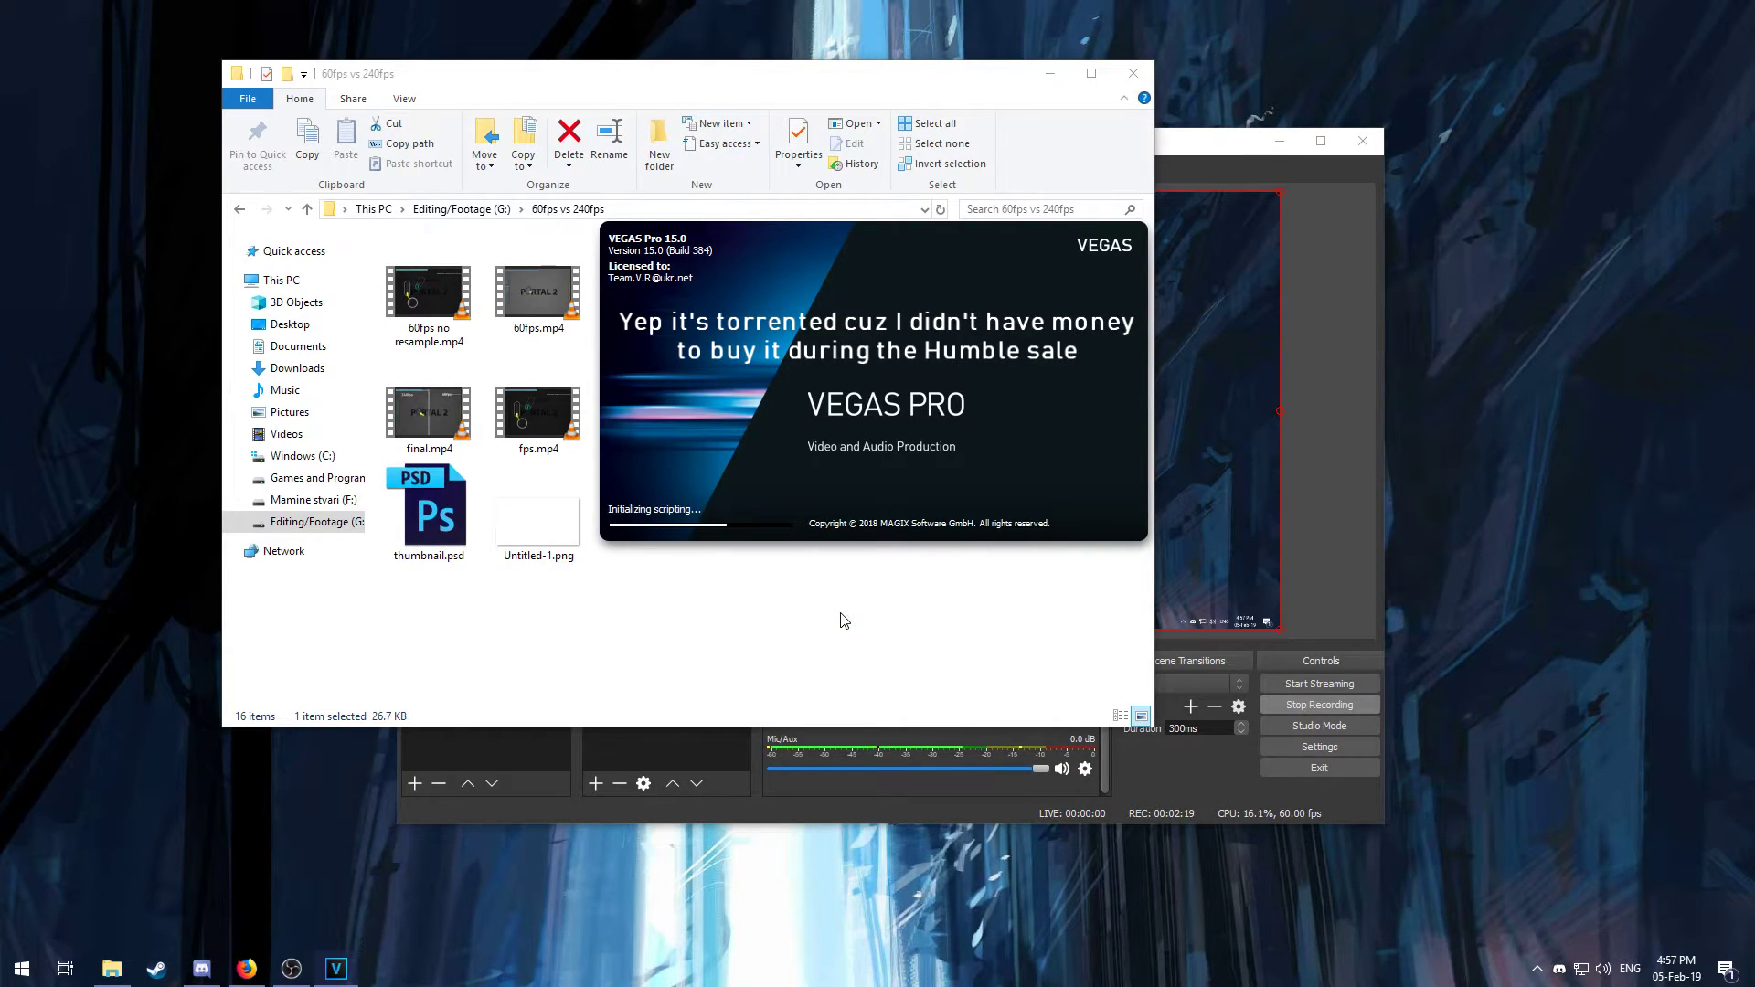
pyautogui.click(843, 621)
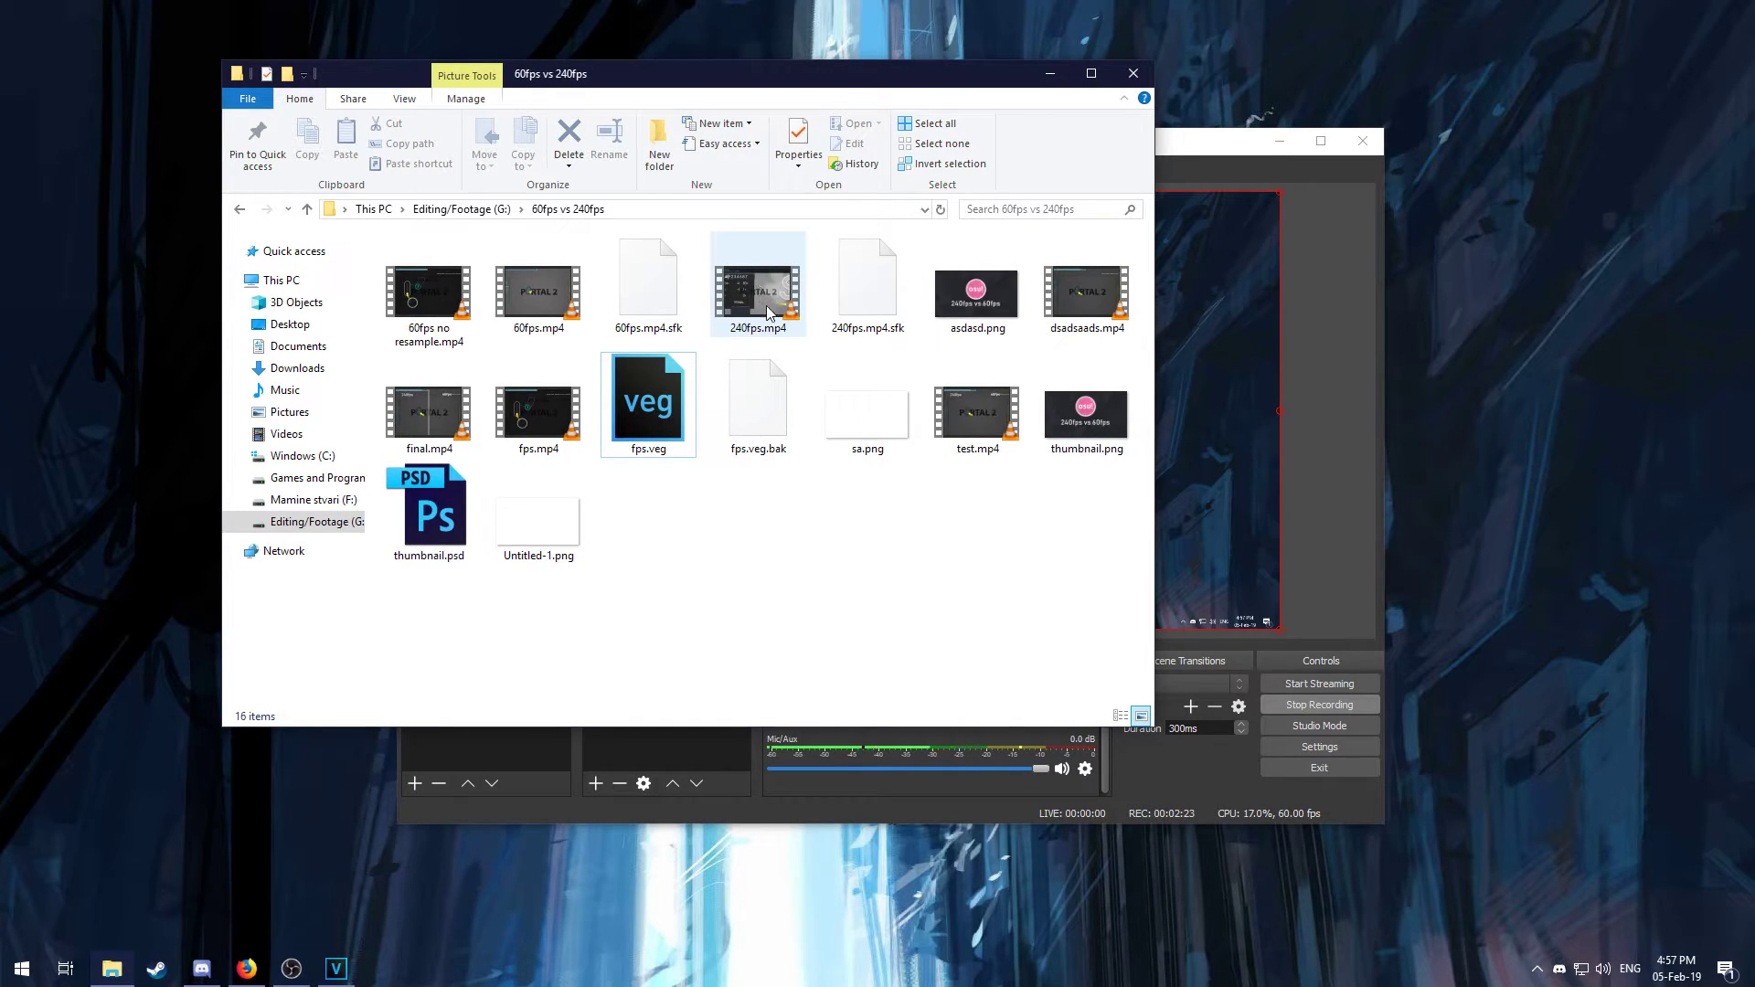
pyautogui.moveTo(768, 312)
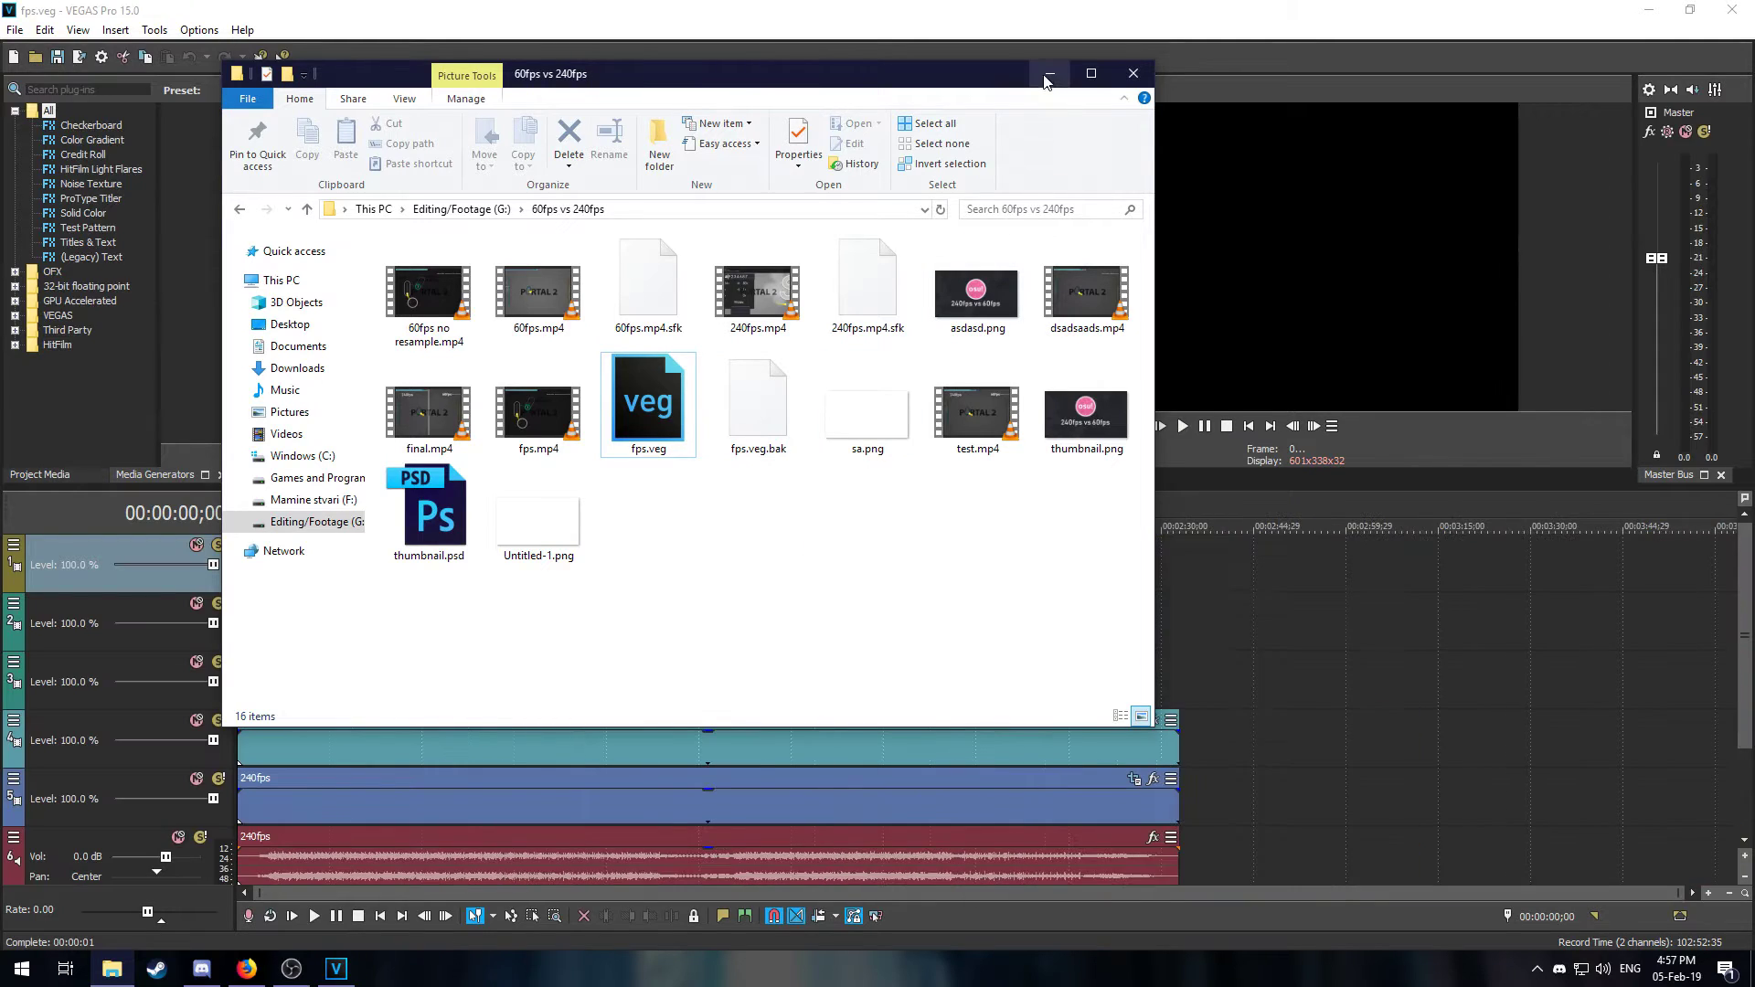
# Hide Explorer and preview the comparison at 00:00:22;11 and 00:01:08;17
pyautogui.click(1048, 77)
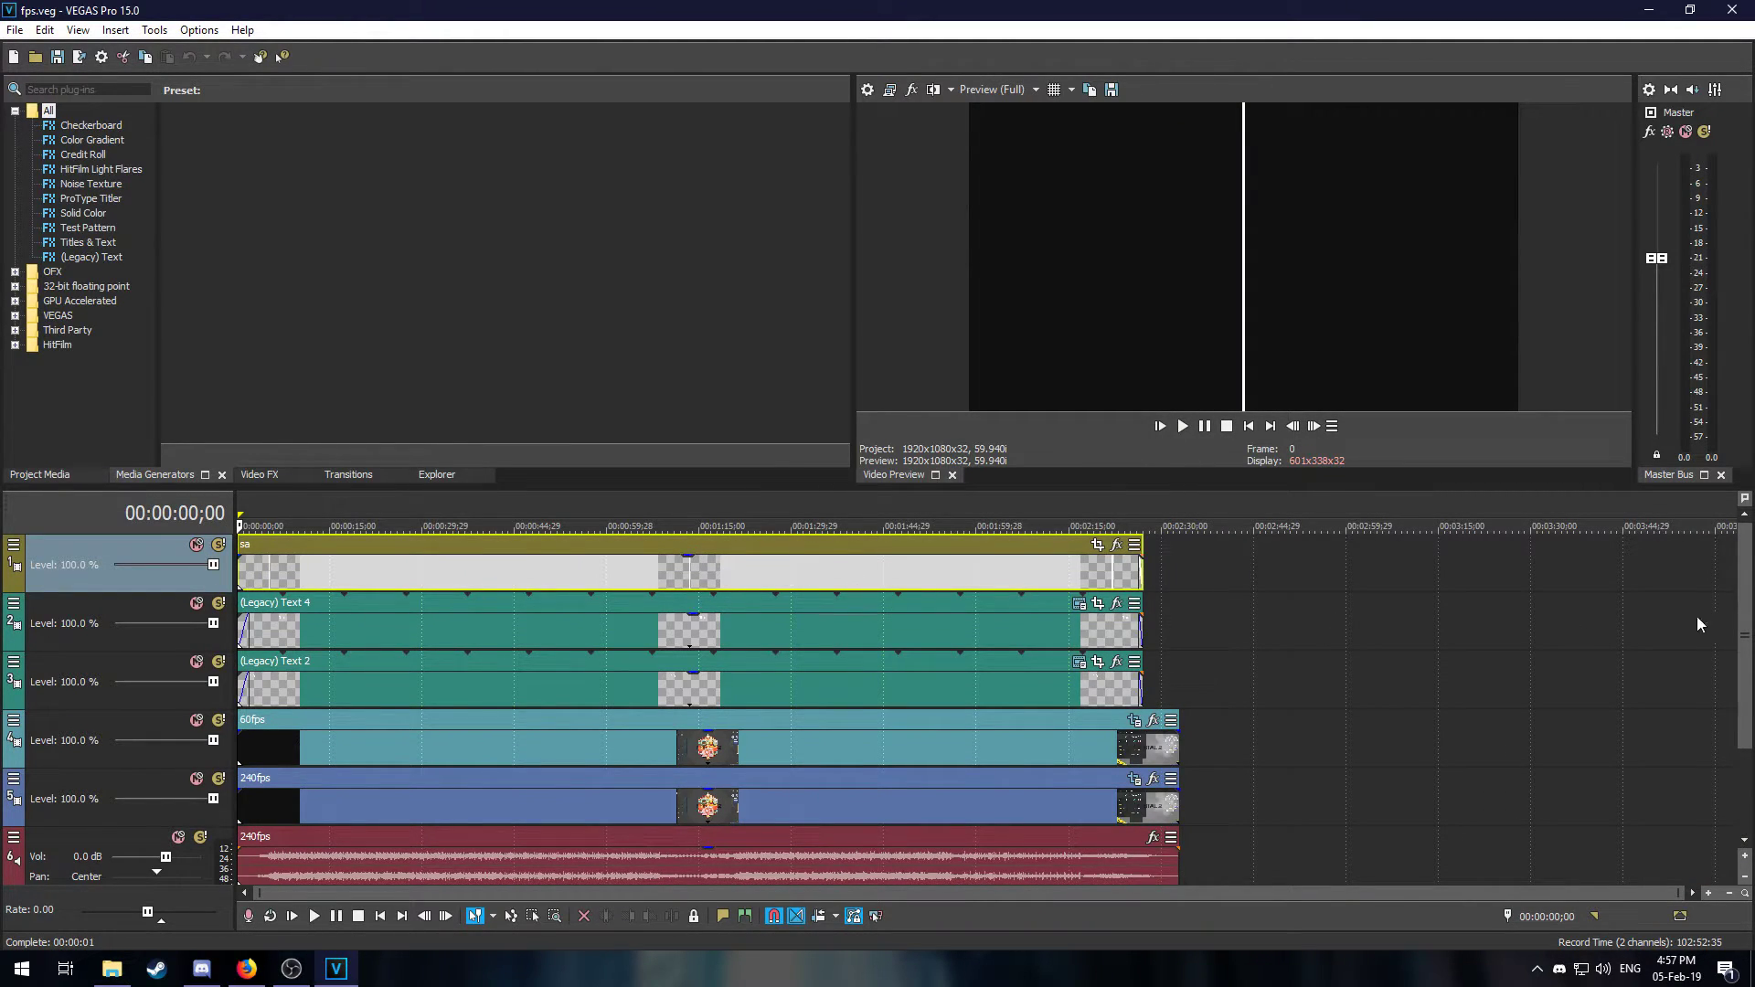
pyautogui.scroll(-2, 1744, 630)
pyautogui.scroll(2, 1744, 631)
pyautogui.click(374, 574)
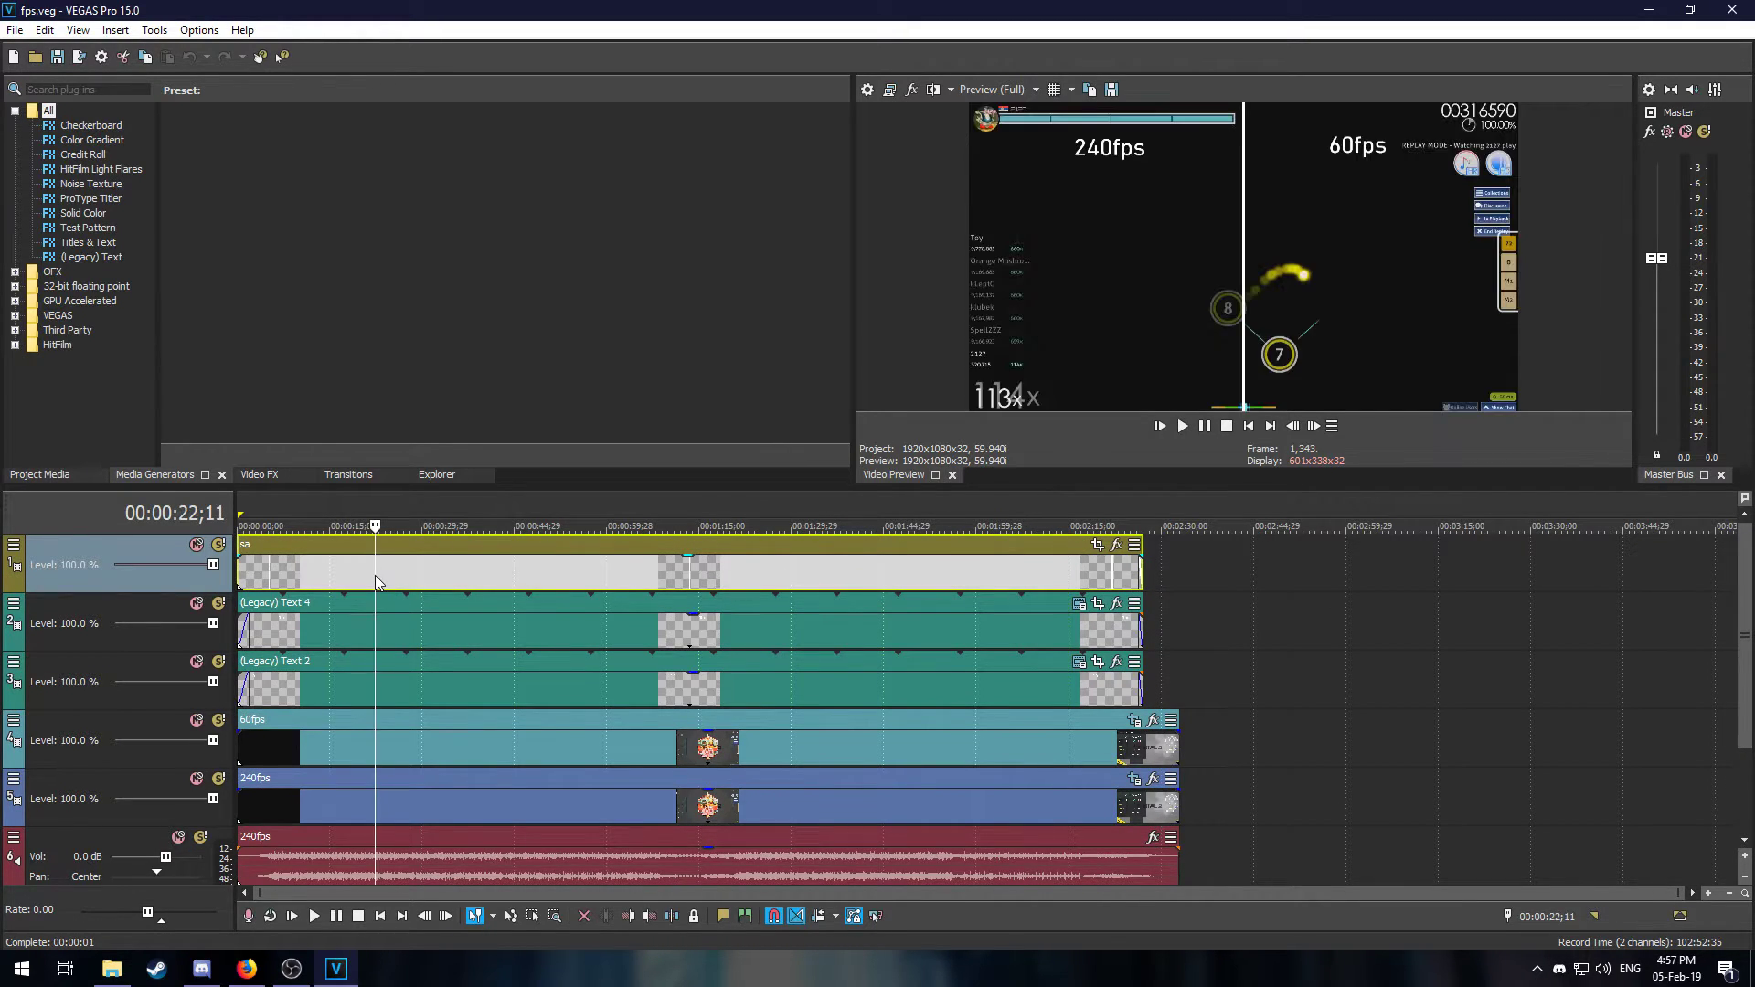
pyautogui.click(660, 799)
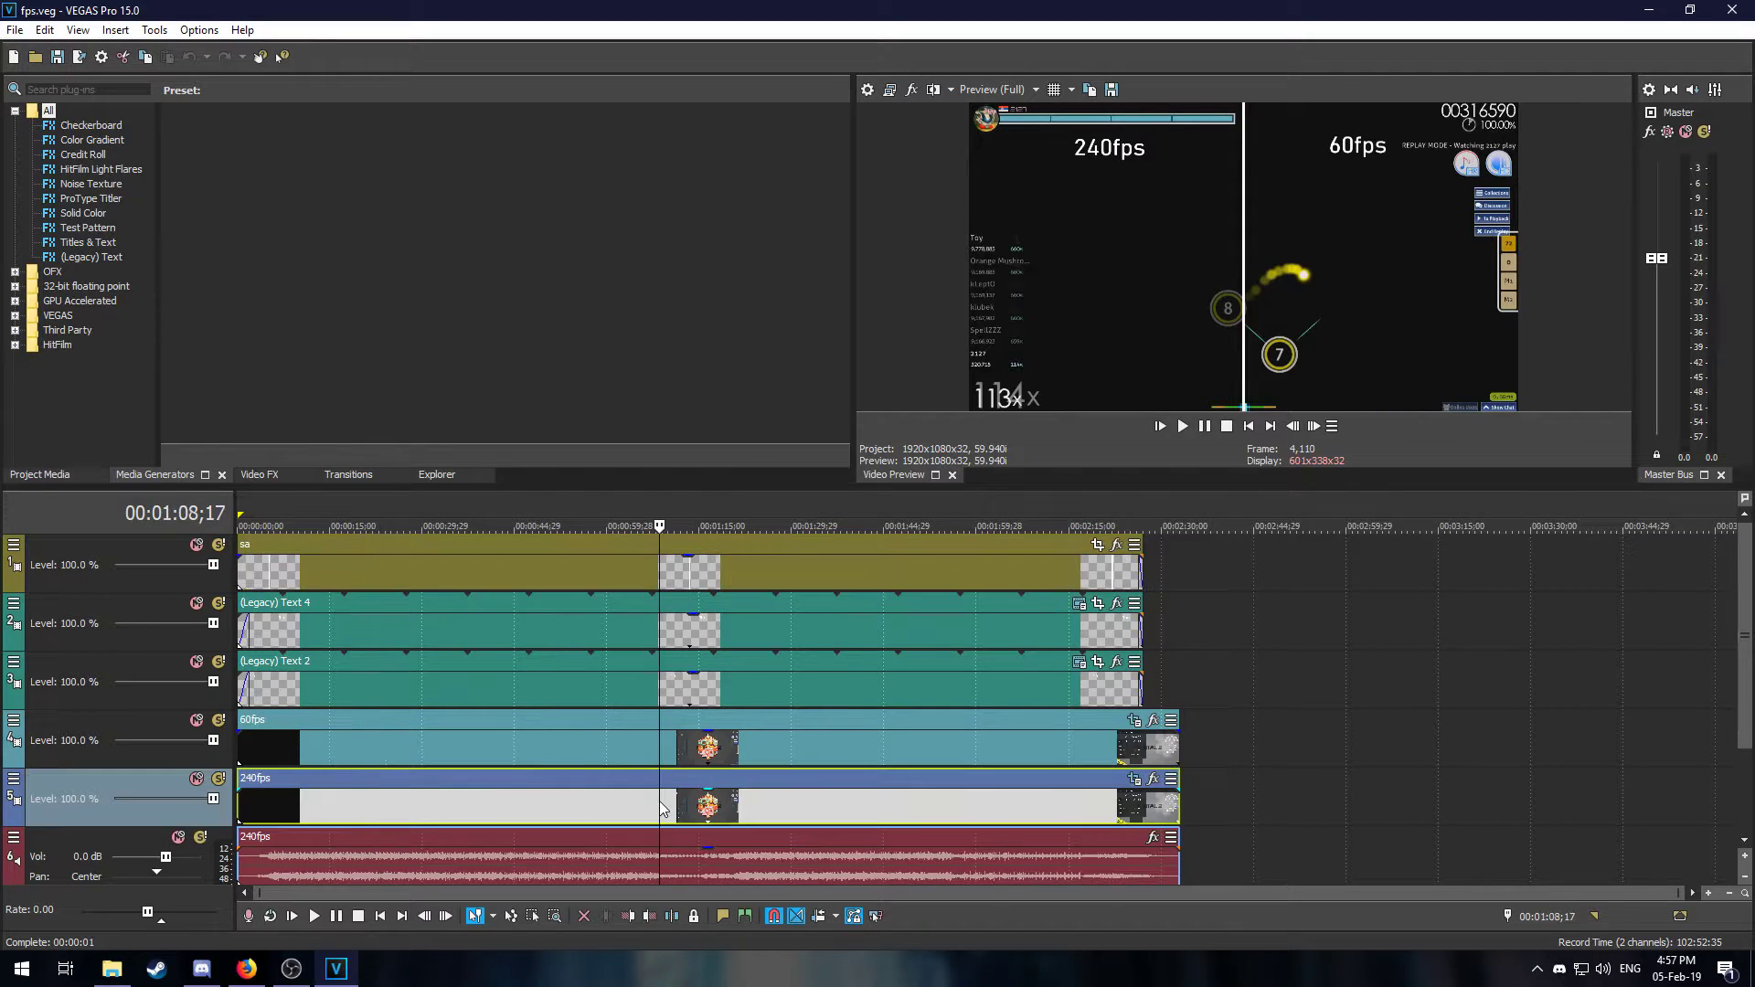
# Check the 240fps clip's resample switch, then scrub the preview from 1:46 to 1:49
pyautogui.rightClick(869, 804)
pyautogui.moveTo(1064, 642)
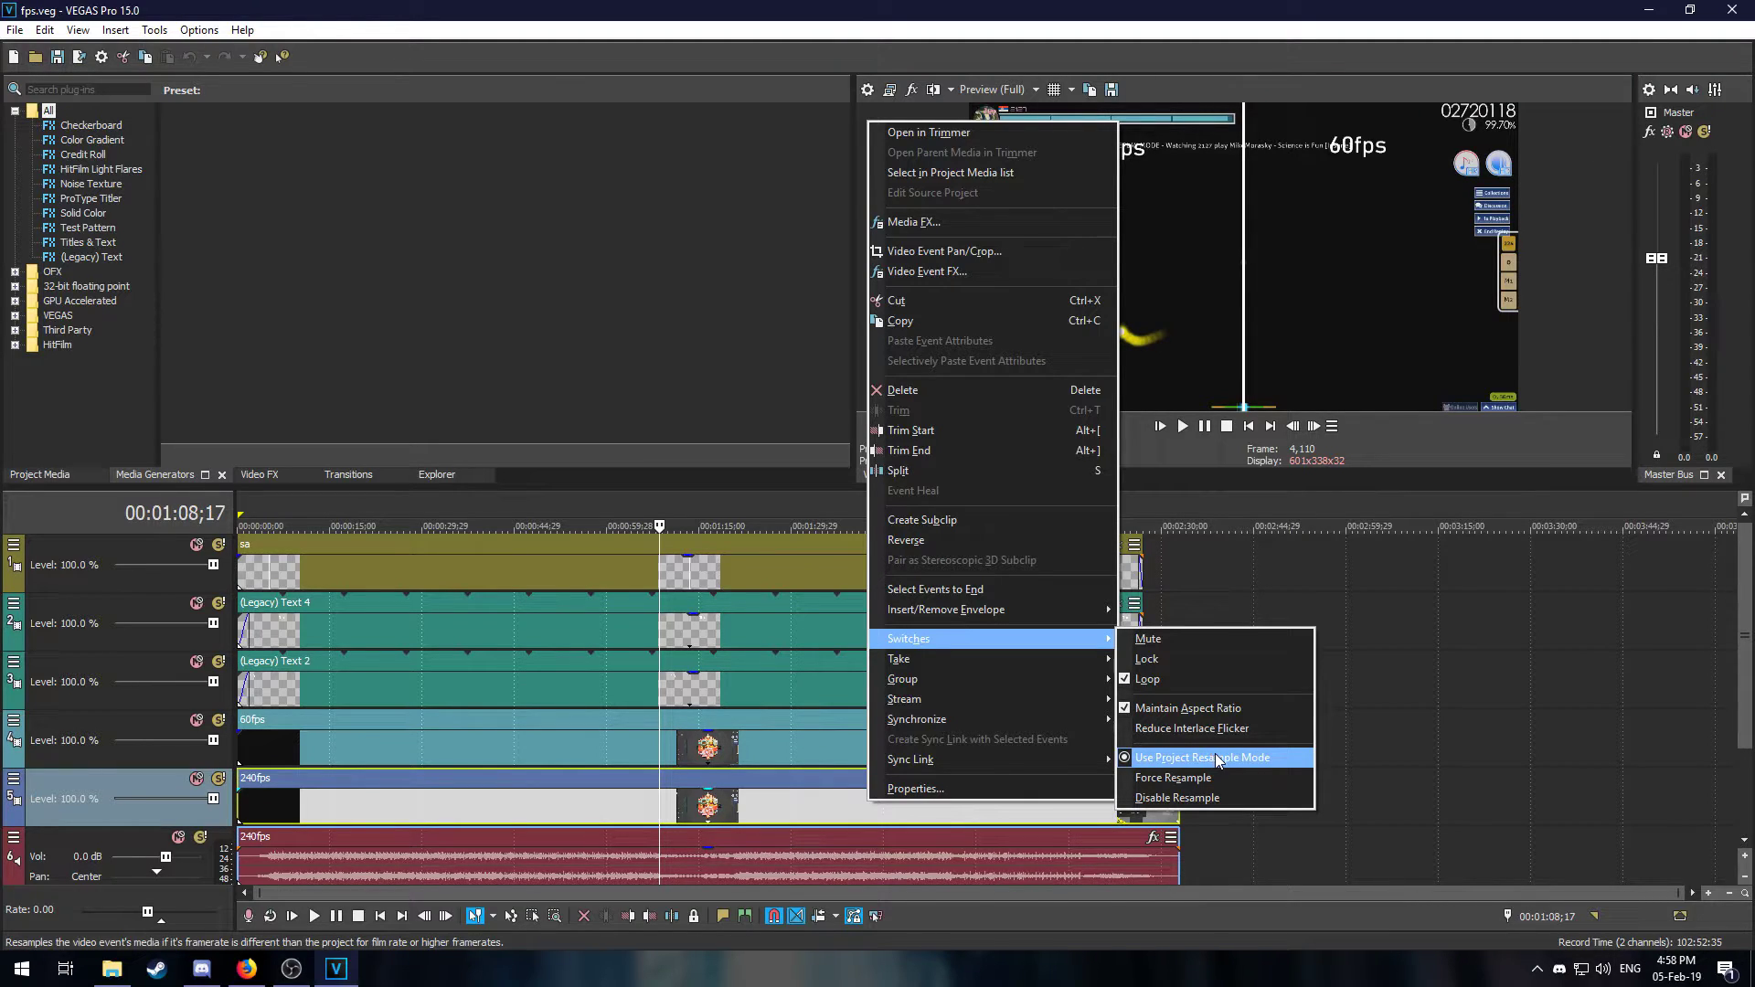
pyautogui.click(1344, 794)
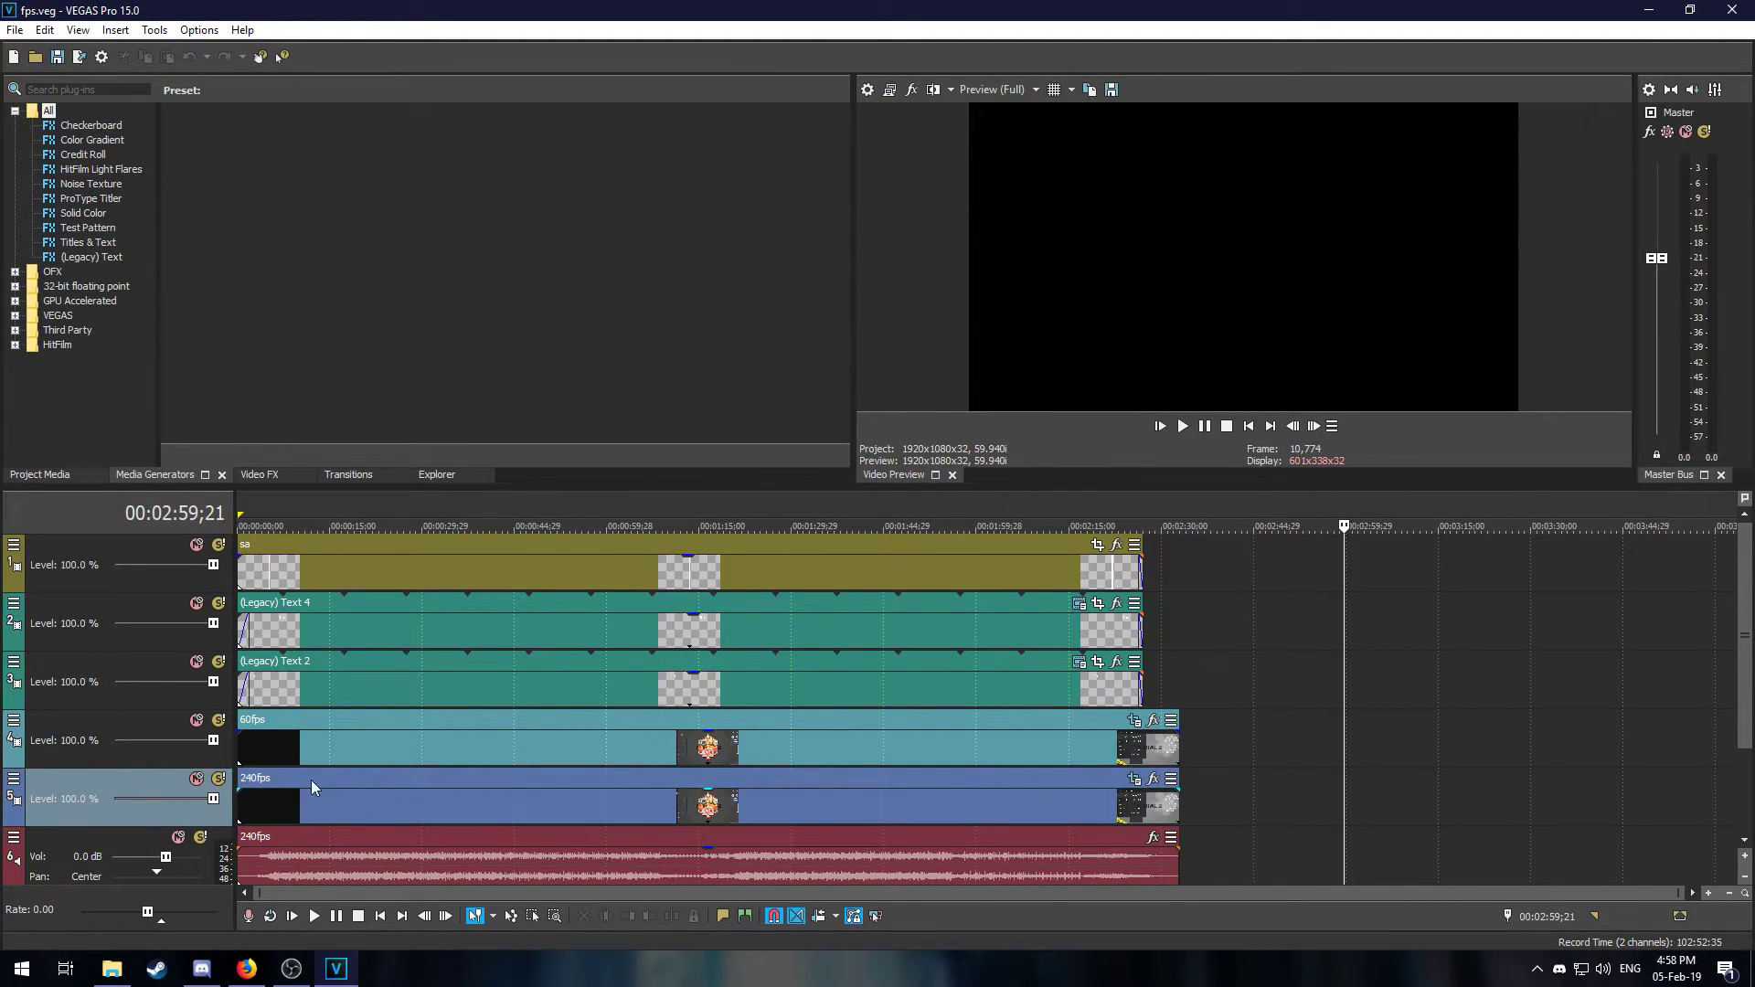
pyautogui.click(894, 798)
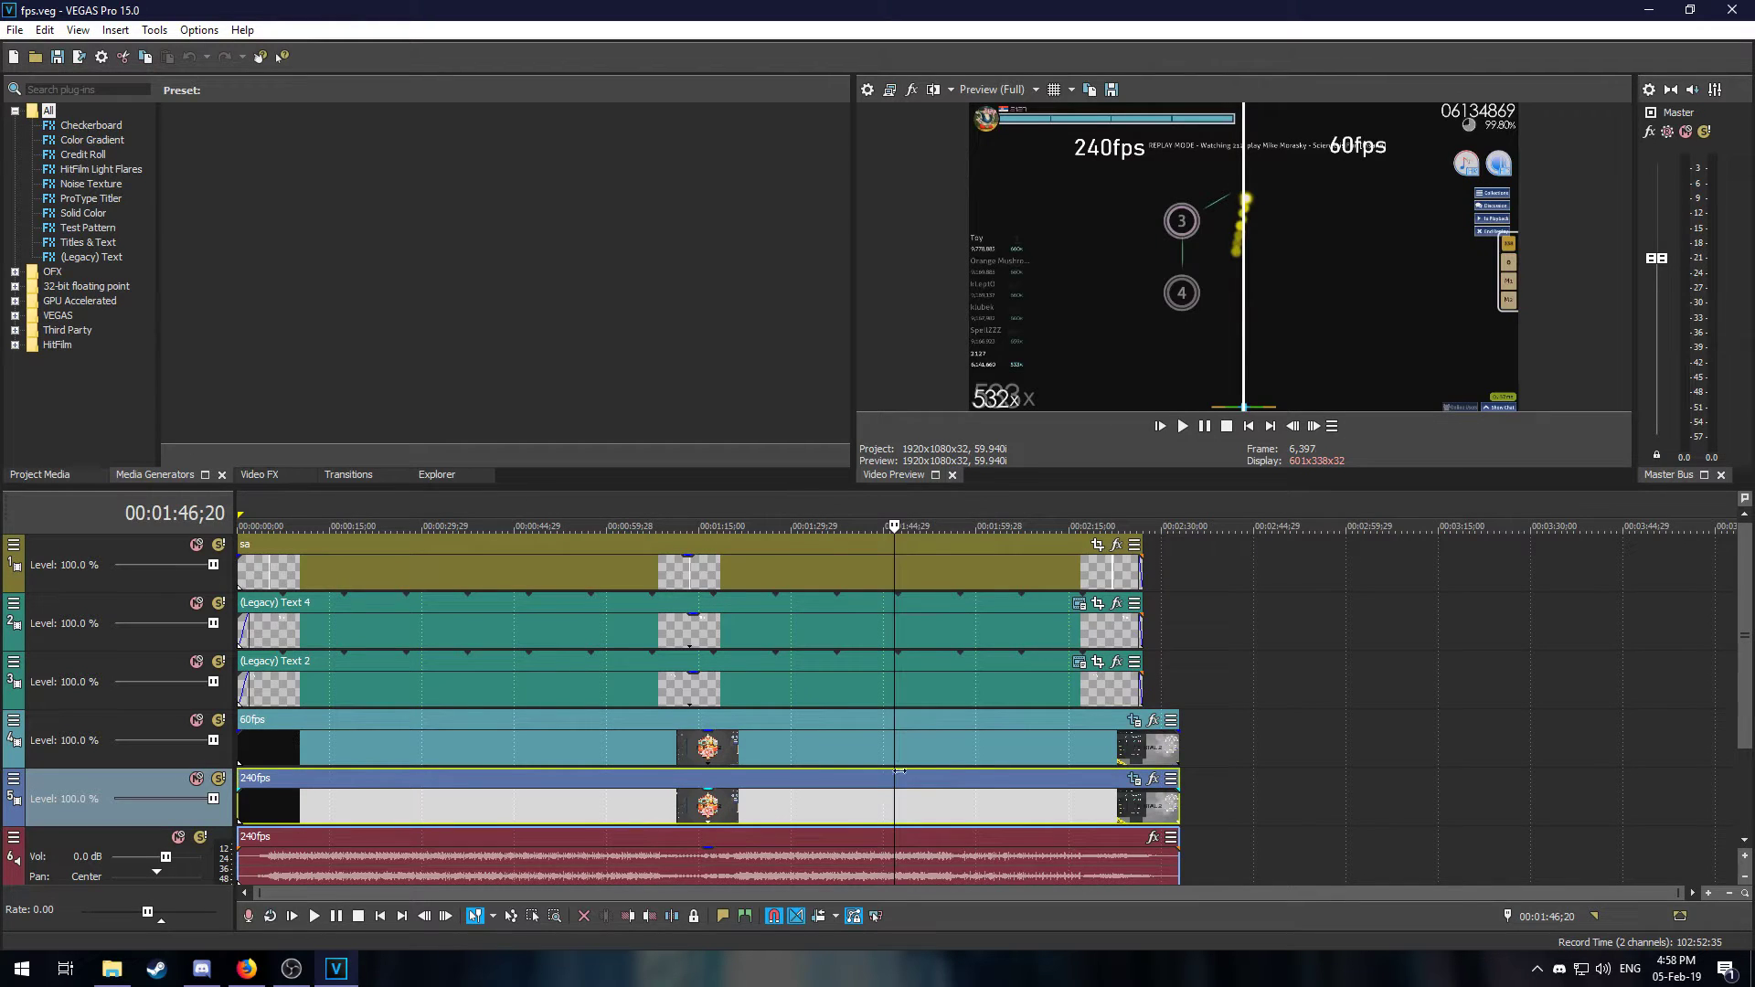
pyautogui.moveTo(897, 690); pyautogui.dragTo(908, 689)
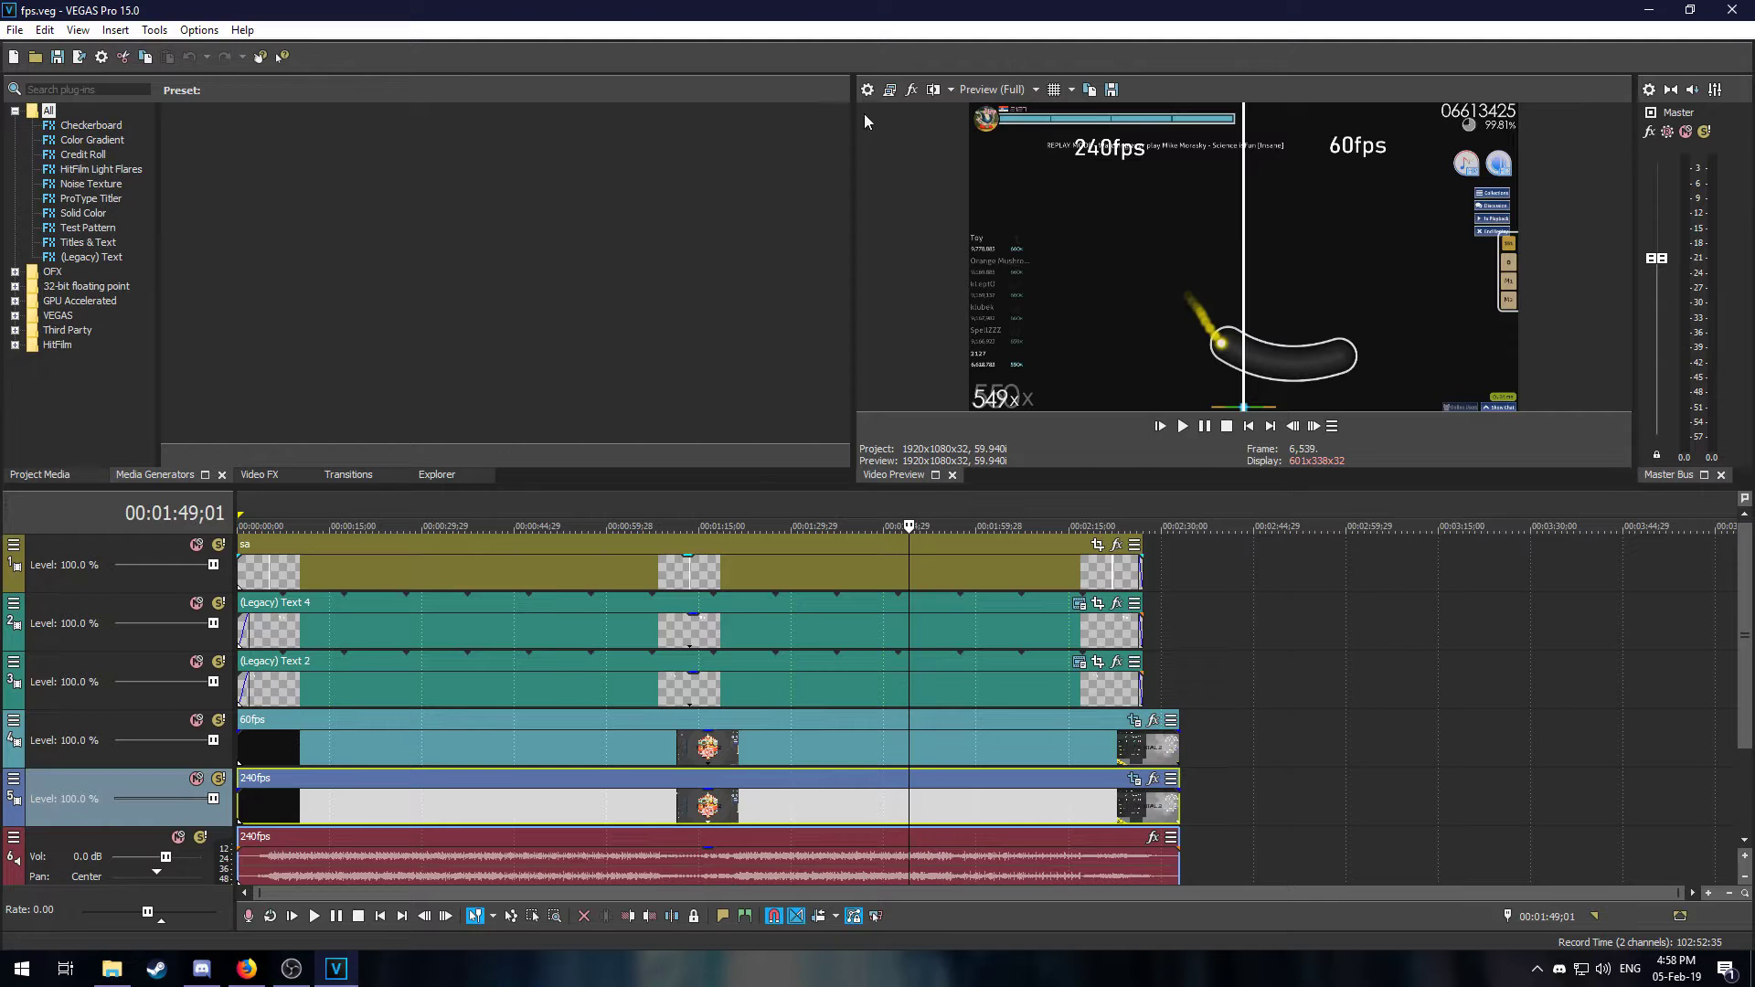
pyautogui.click(868, 89)
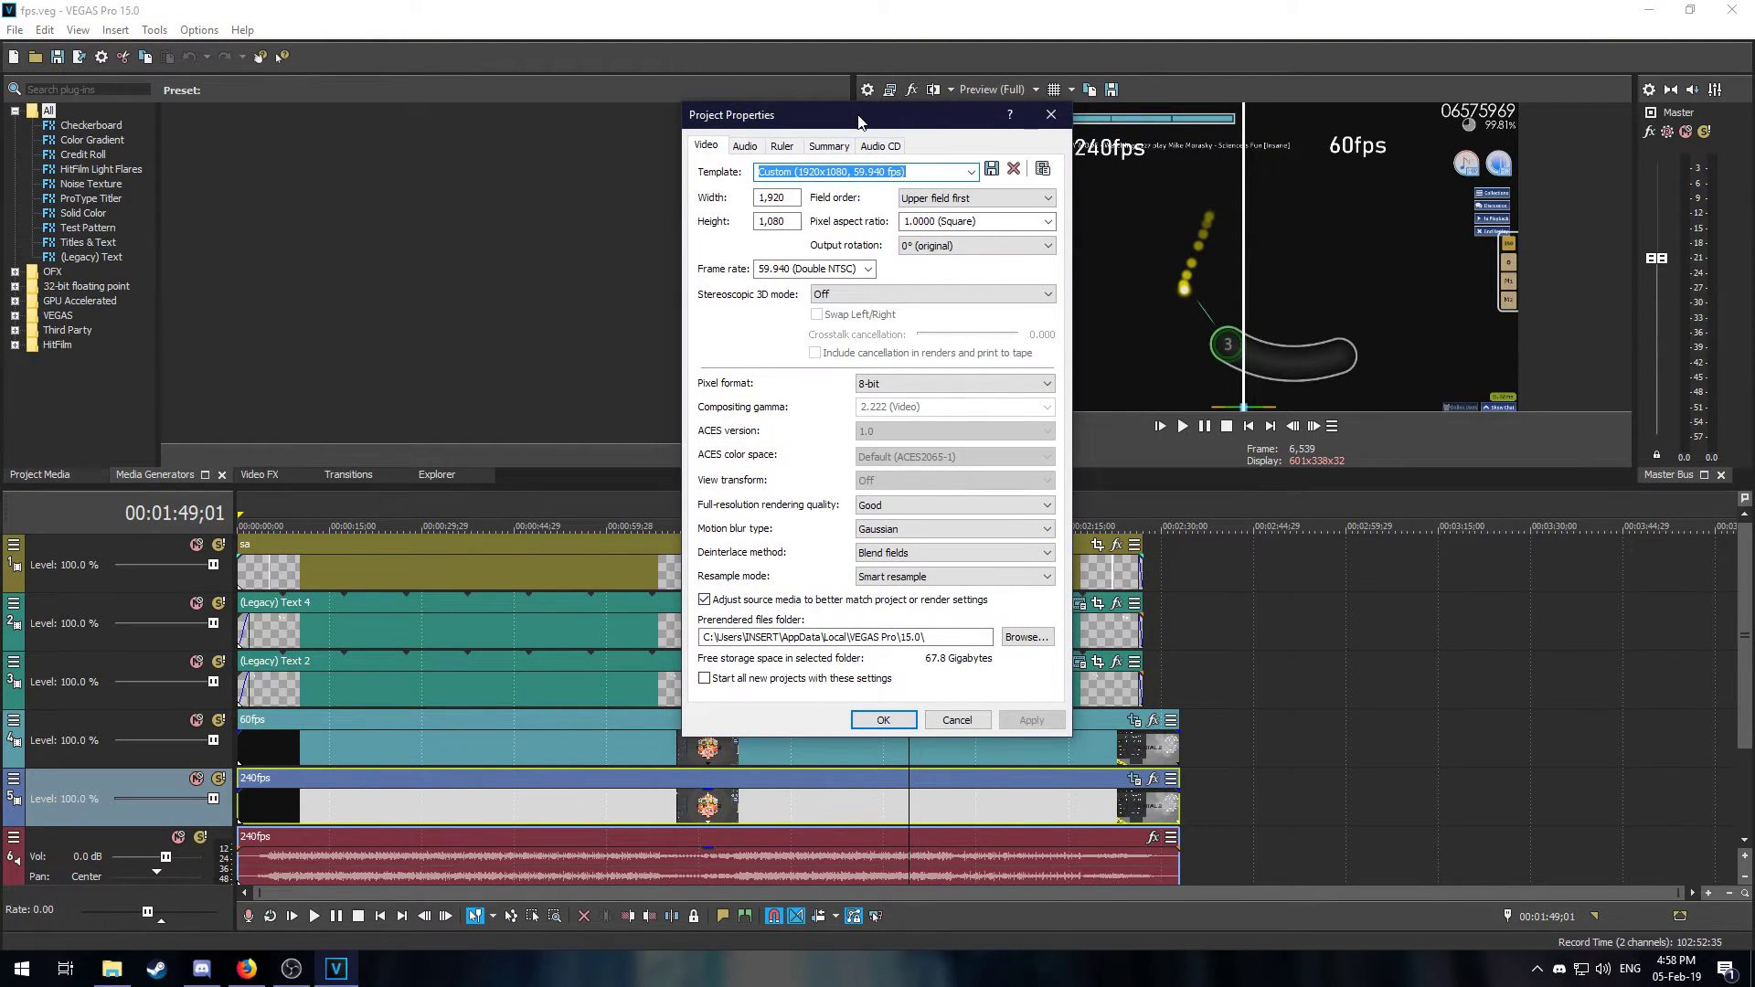
pyautogui.click(788, 587)
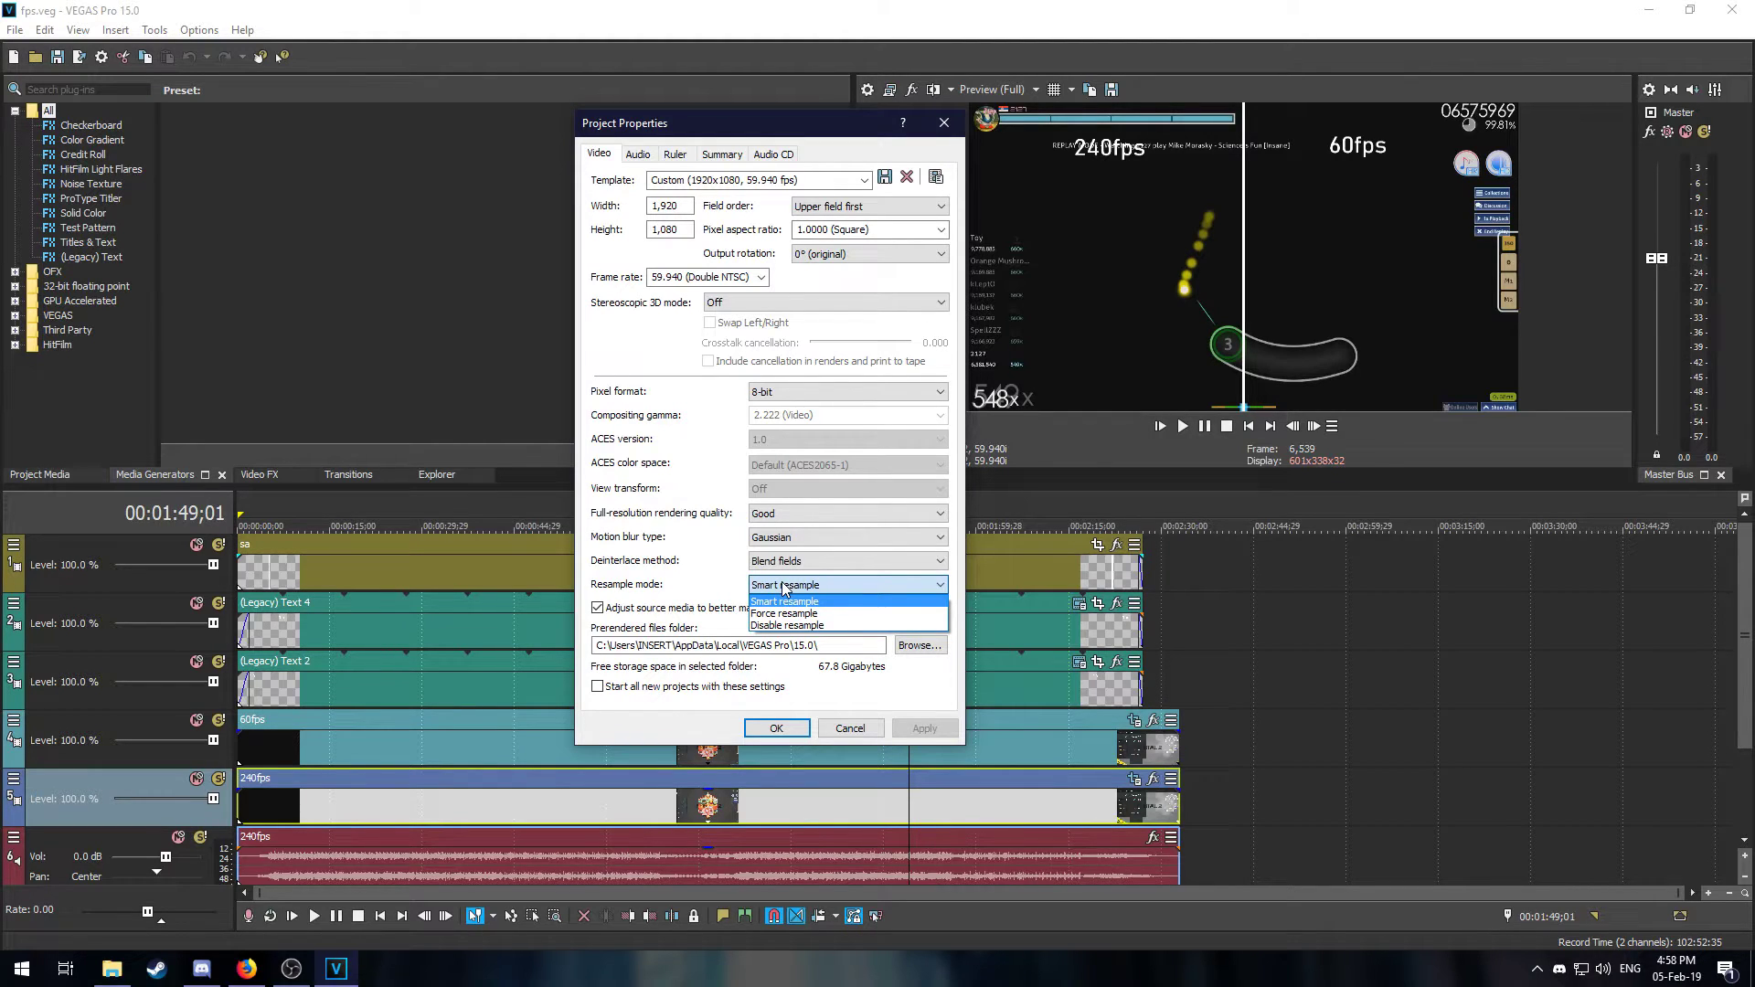
pyautogui.click(785, 588)
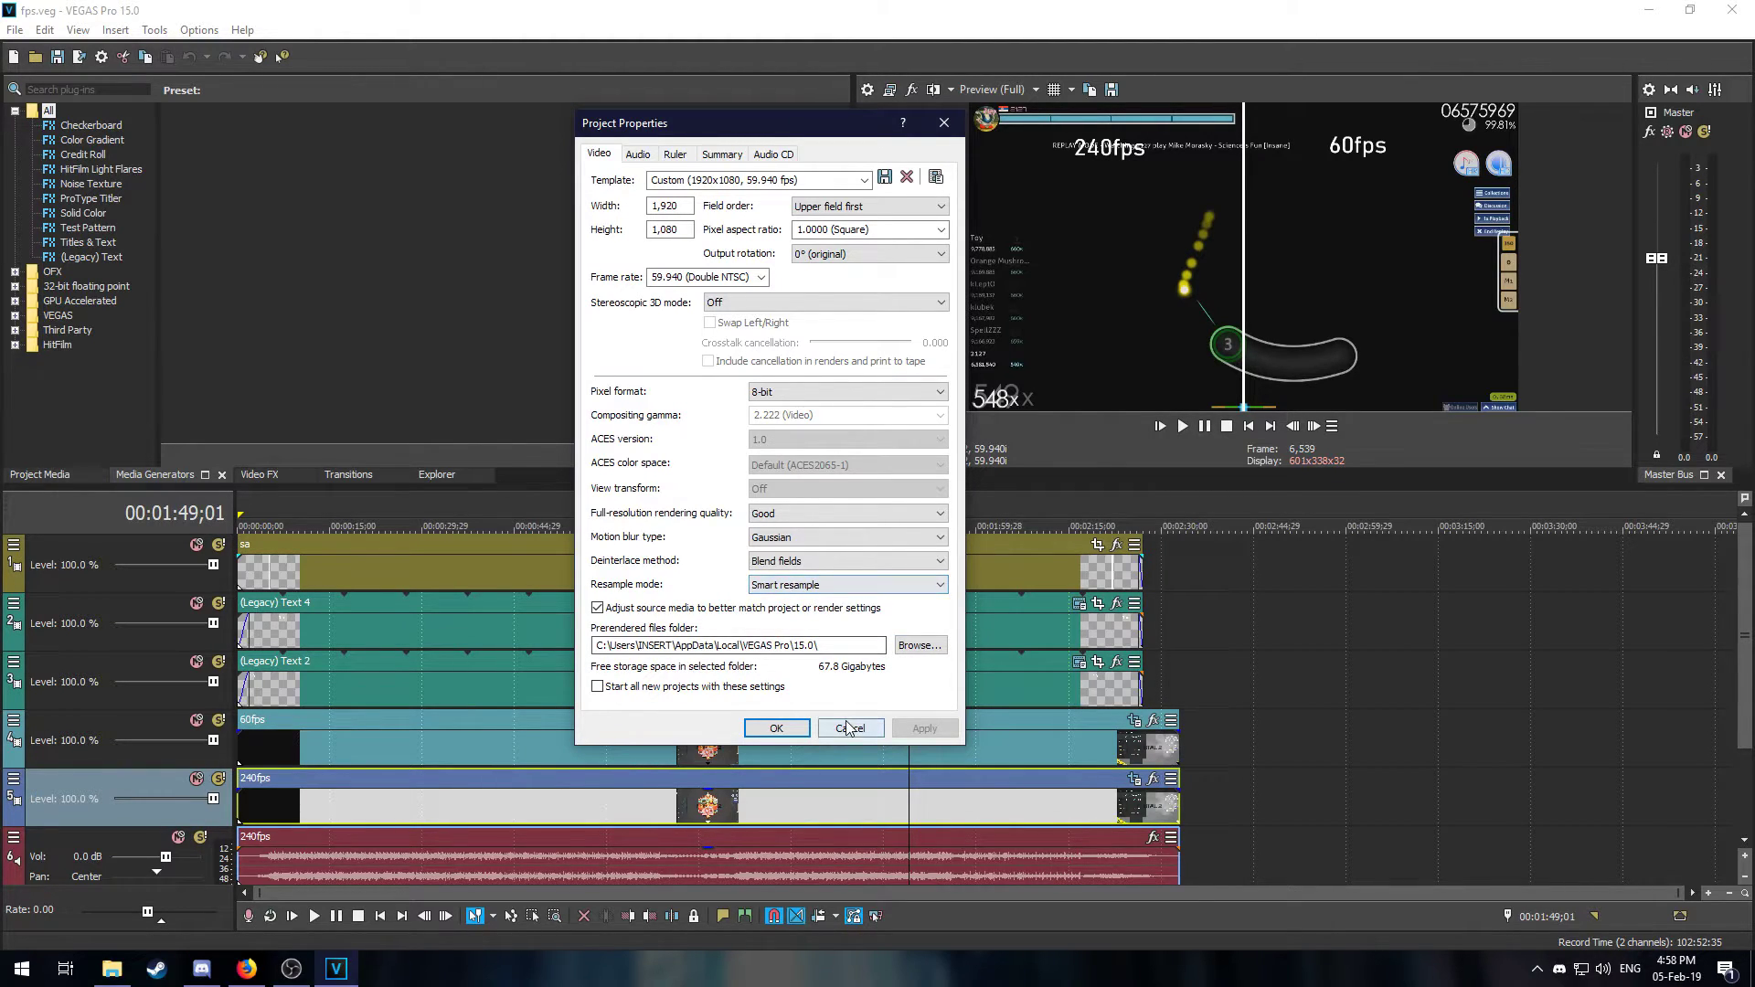
pyautogui.click(776, 728)
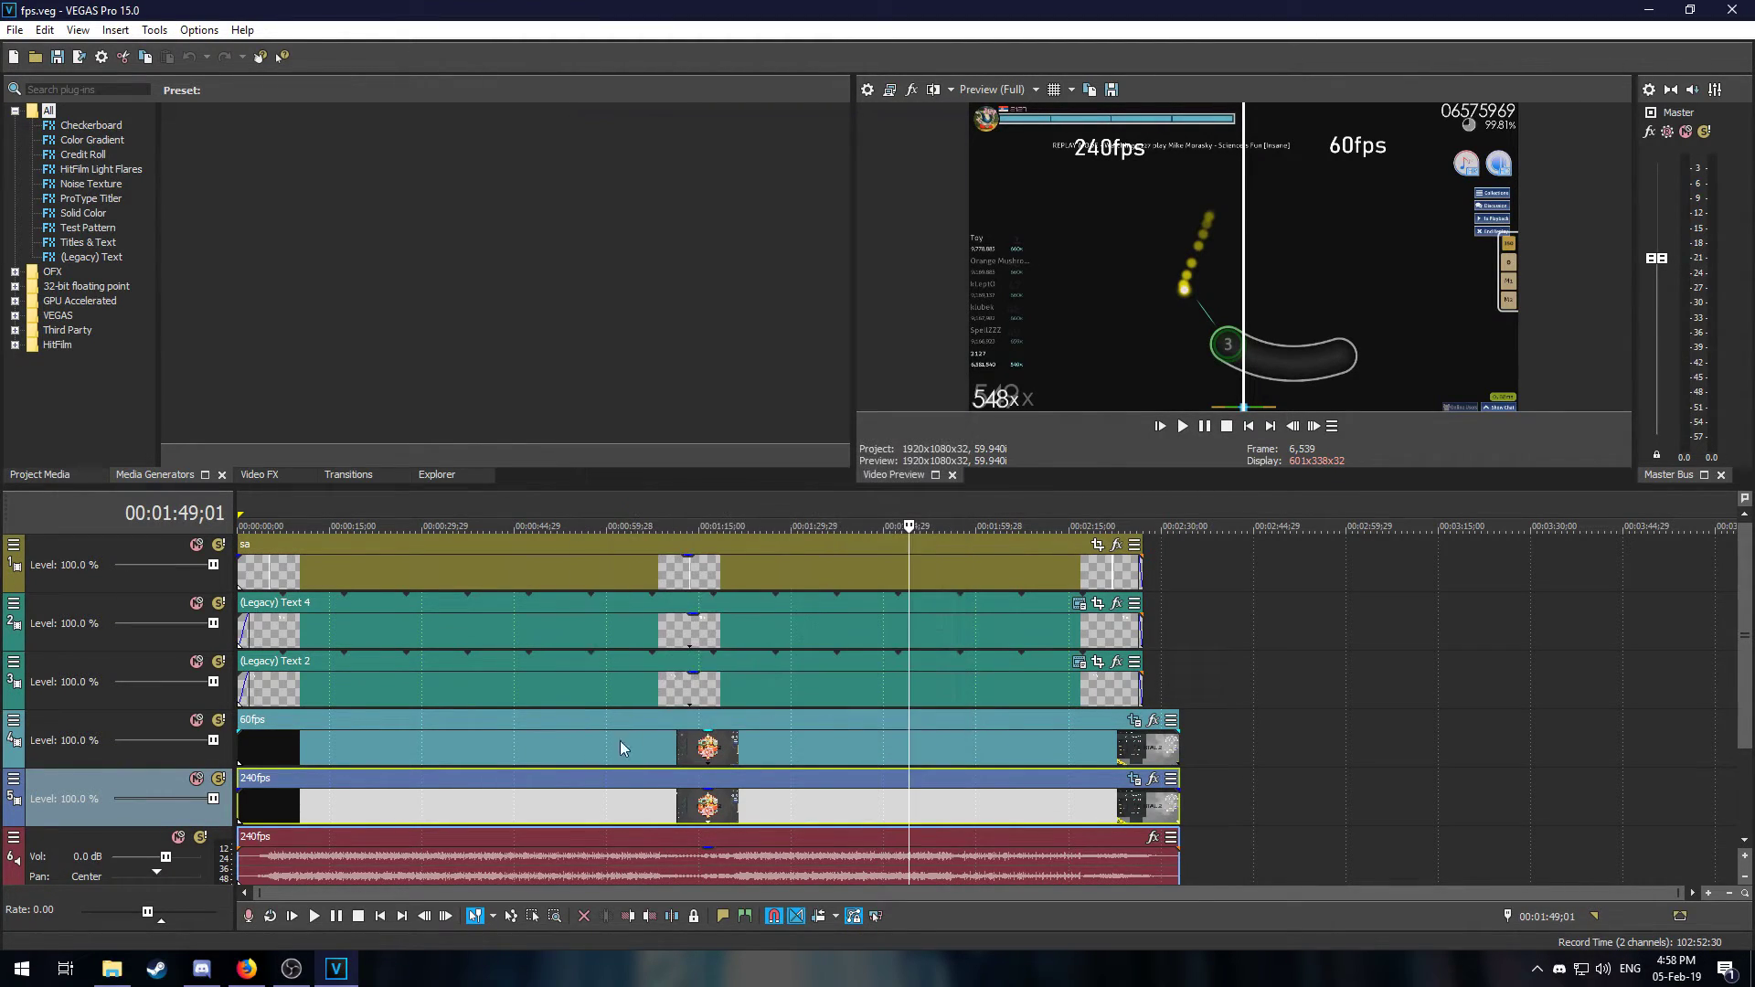
# Check switches: 60fps event uses Disable Resample, 240fps event keeps Project Resample Mode
pyautogui.rightClick(679, 749)
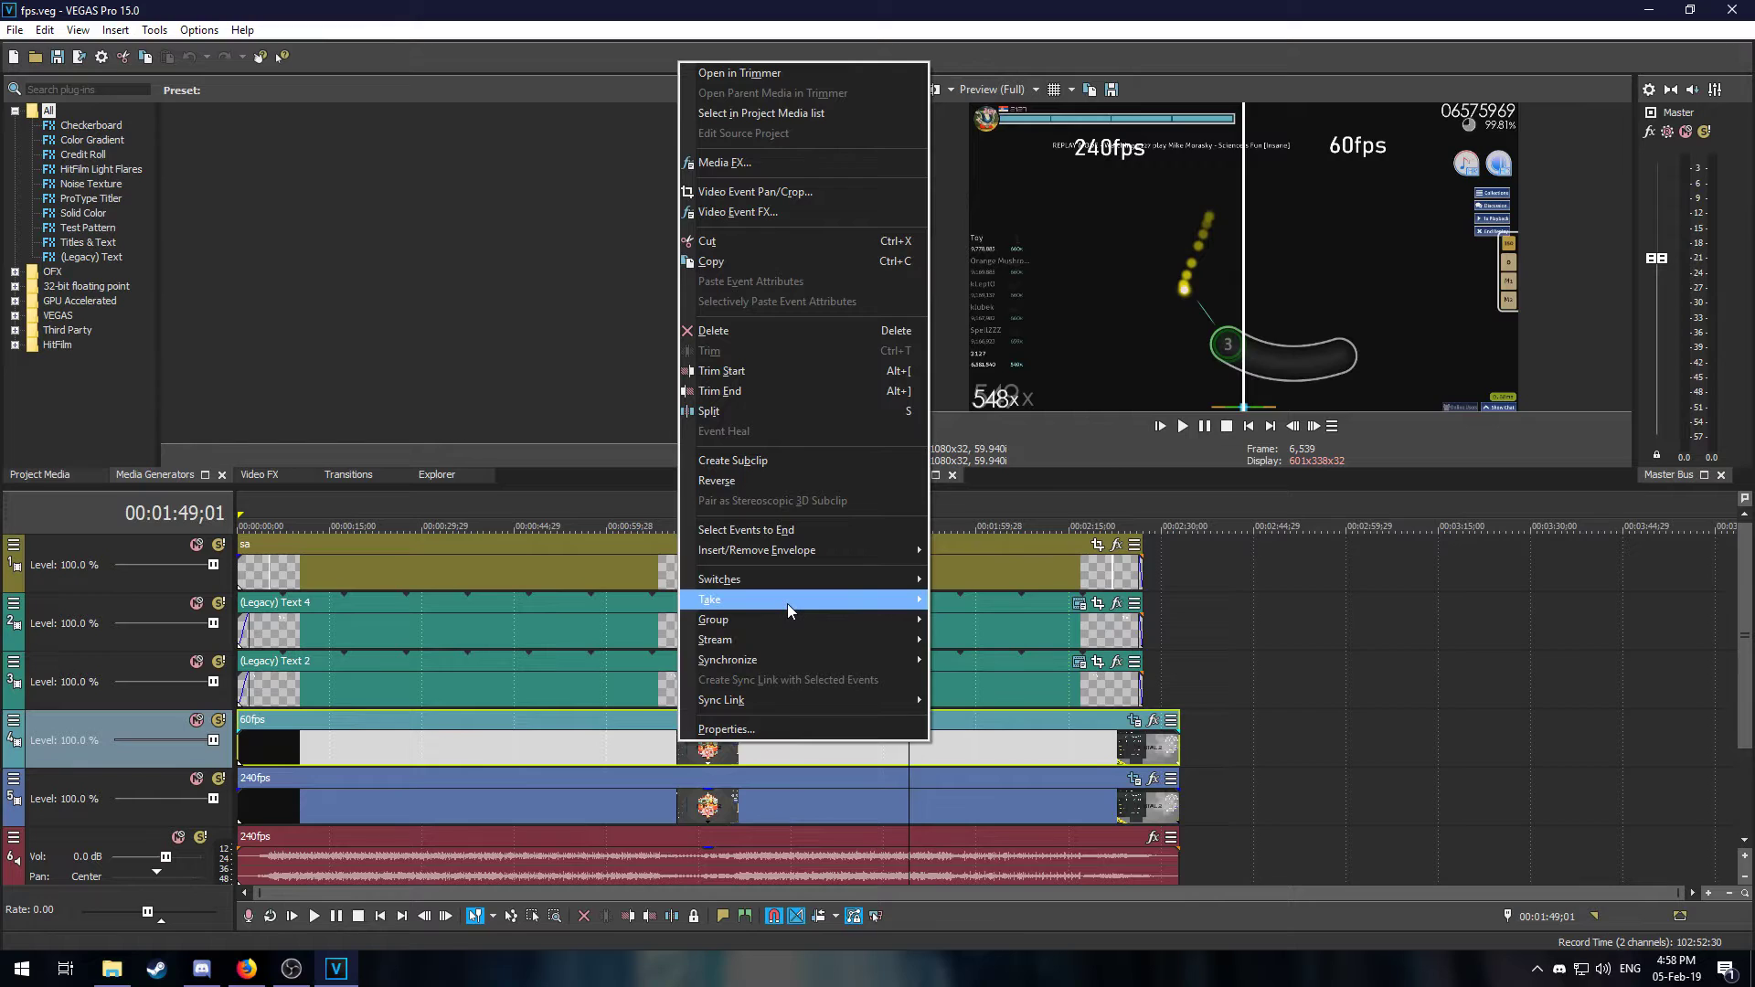
pyautogui.moveTo(787, 607)
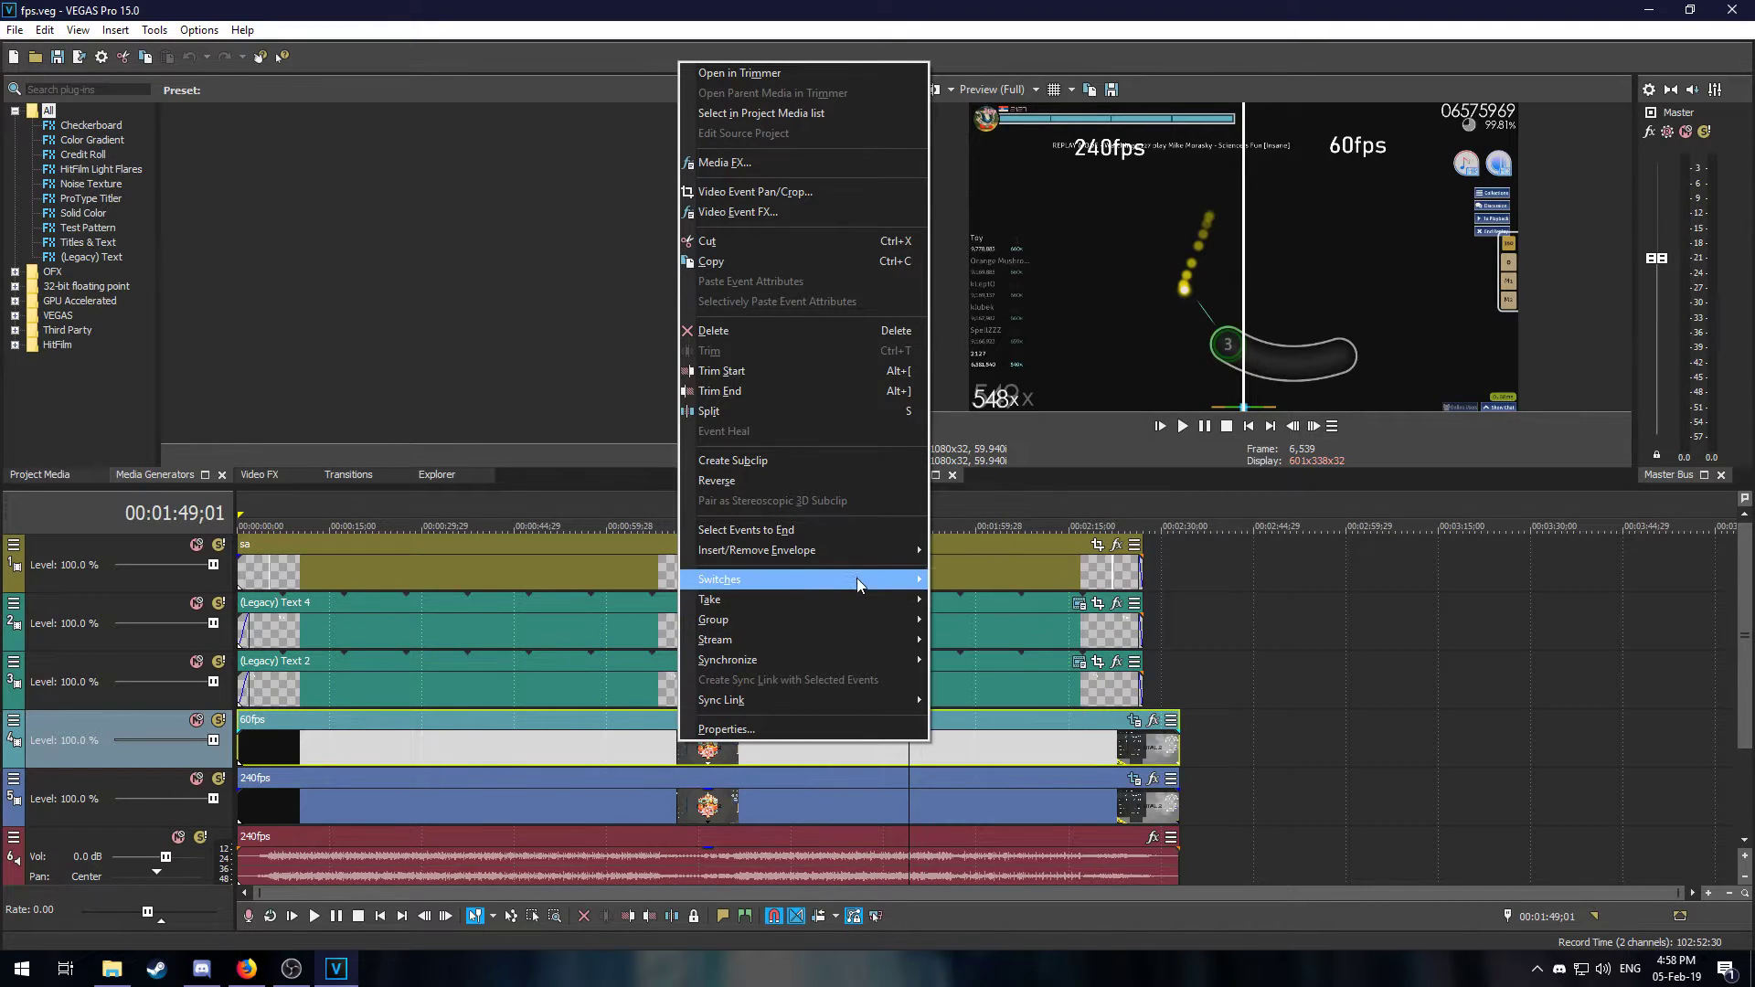
pyautogui.moveTo(857, 578)
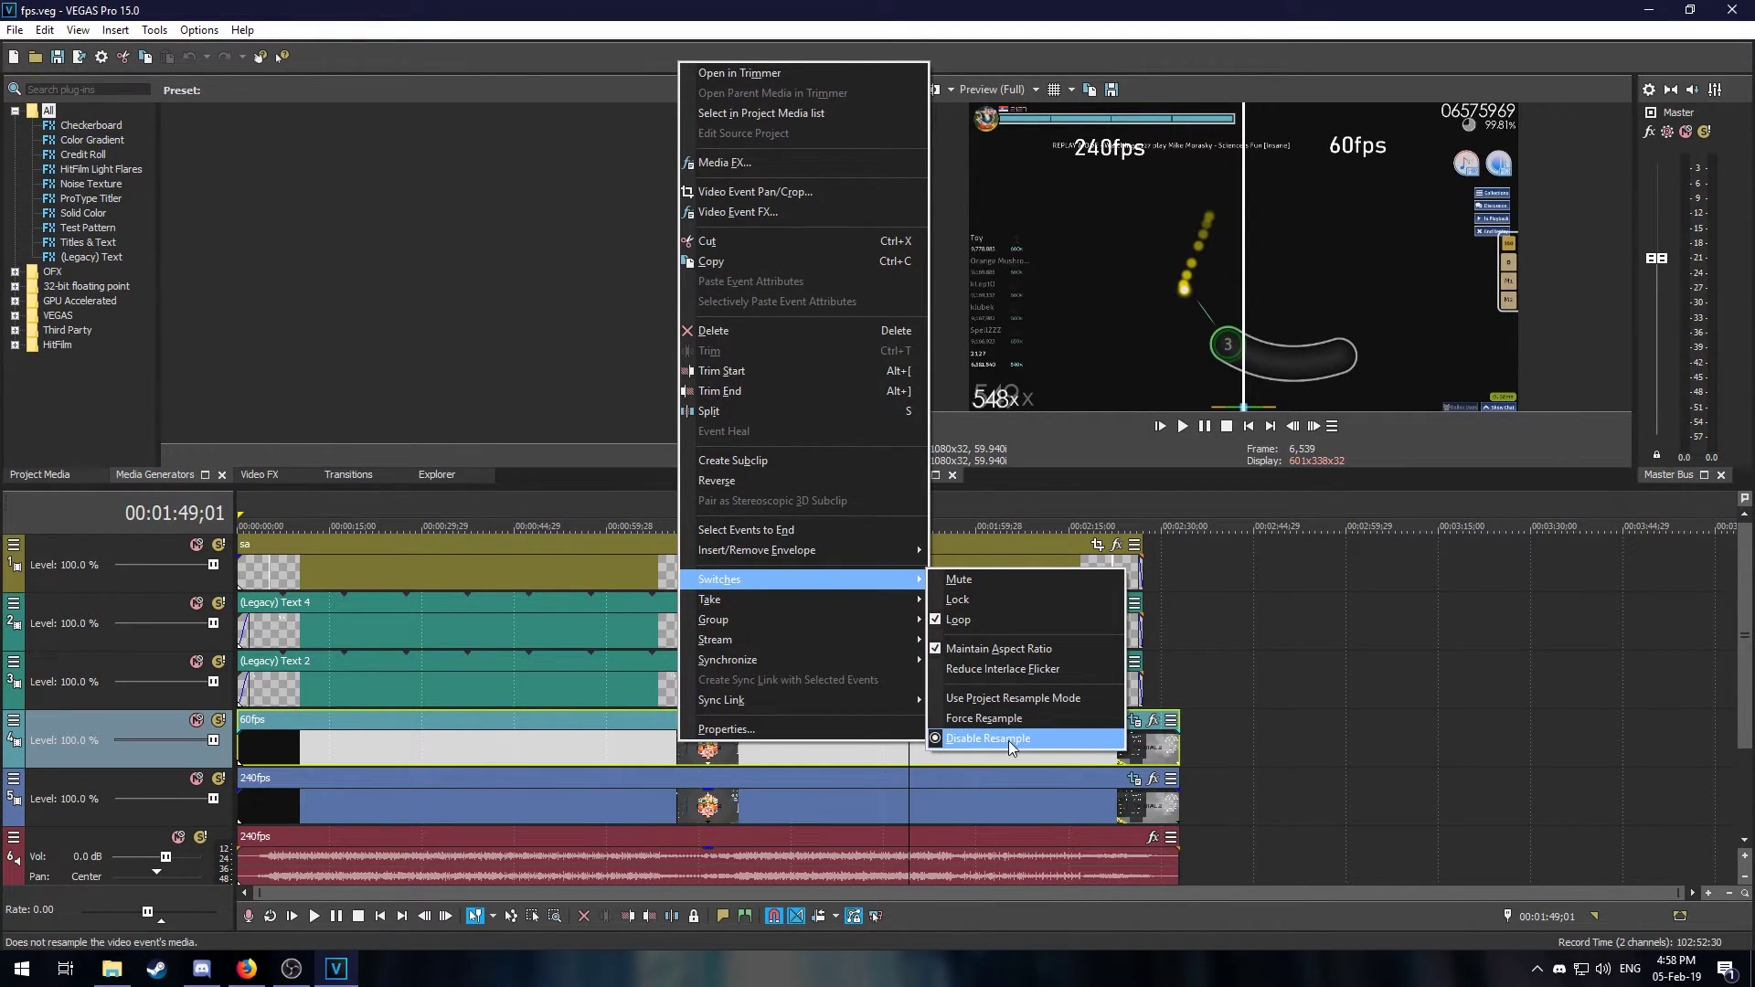
pyautogui.rightClick(575, 798)
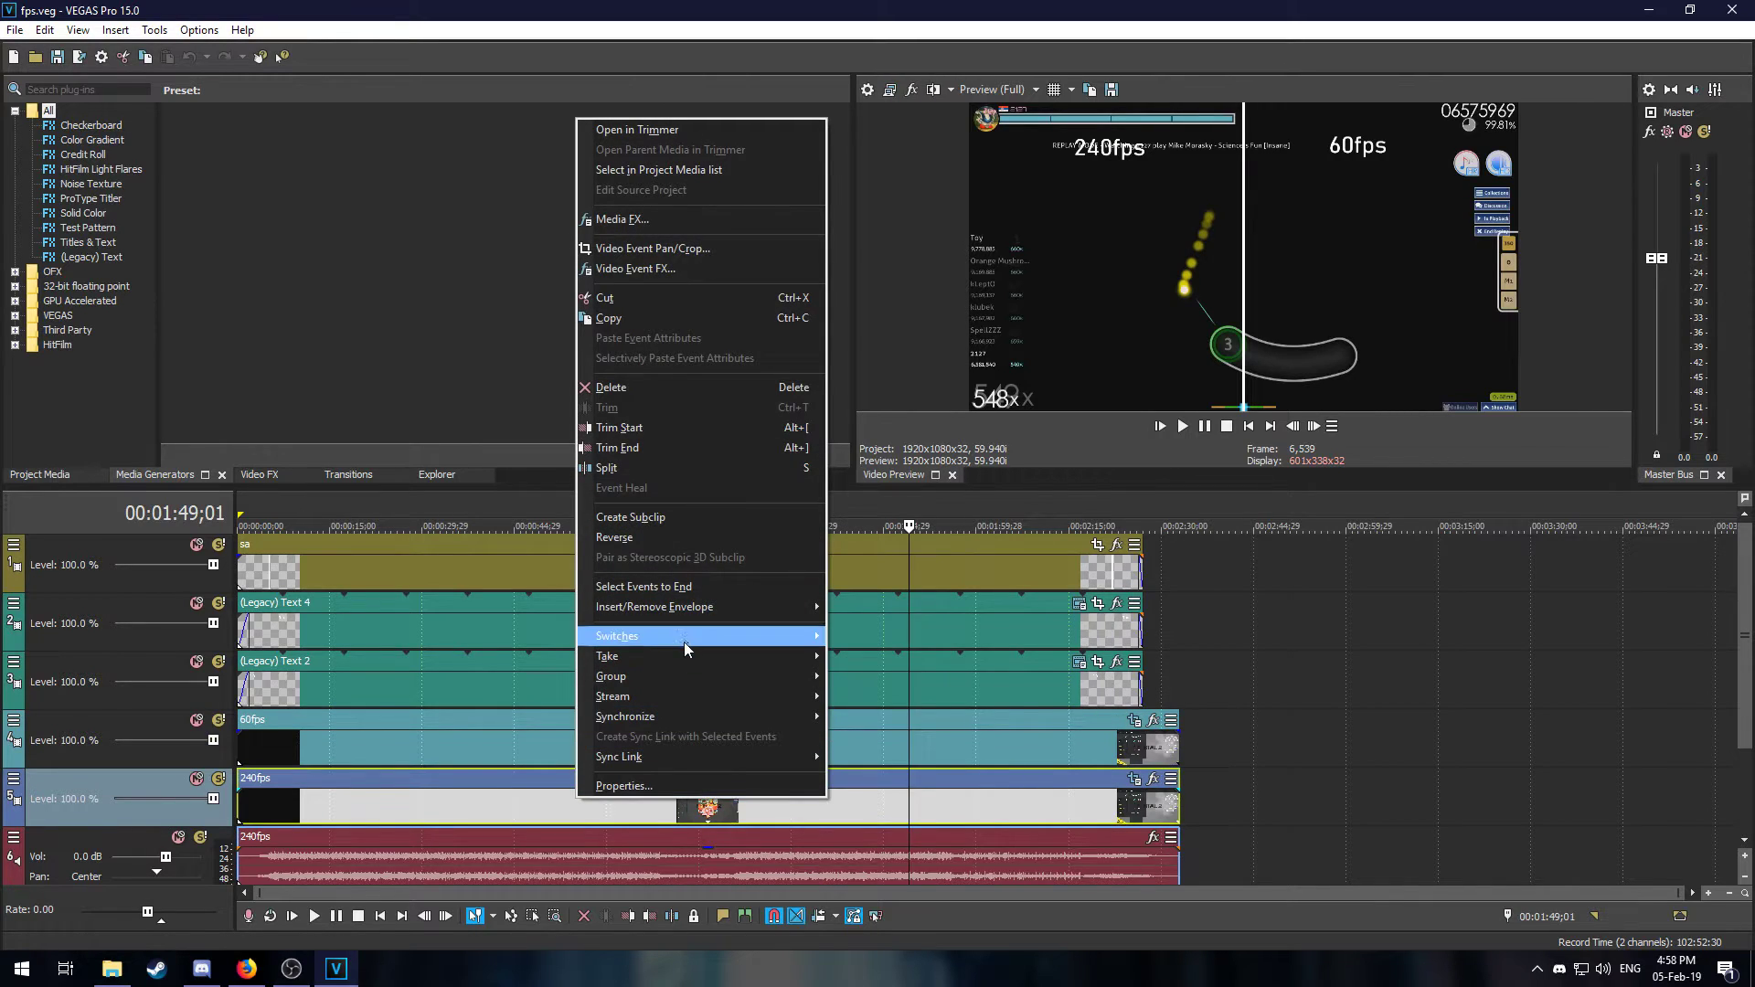
pyautogui.moveTo(722, 646)
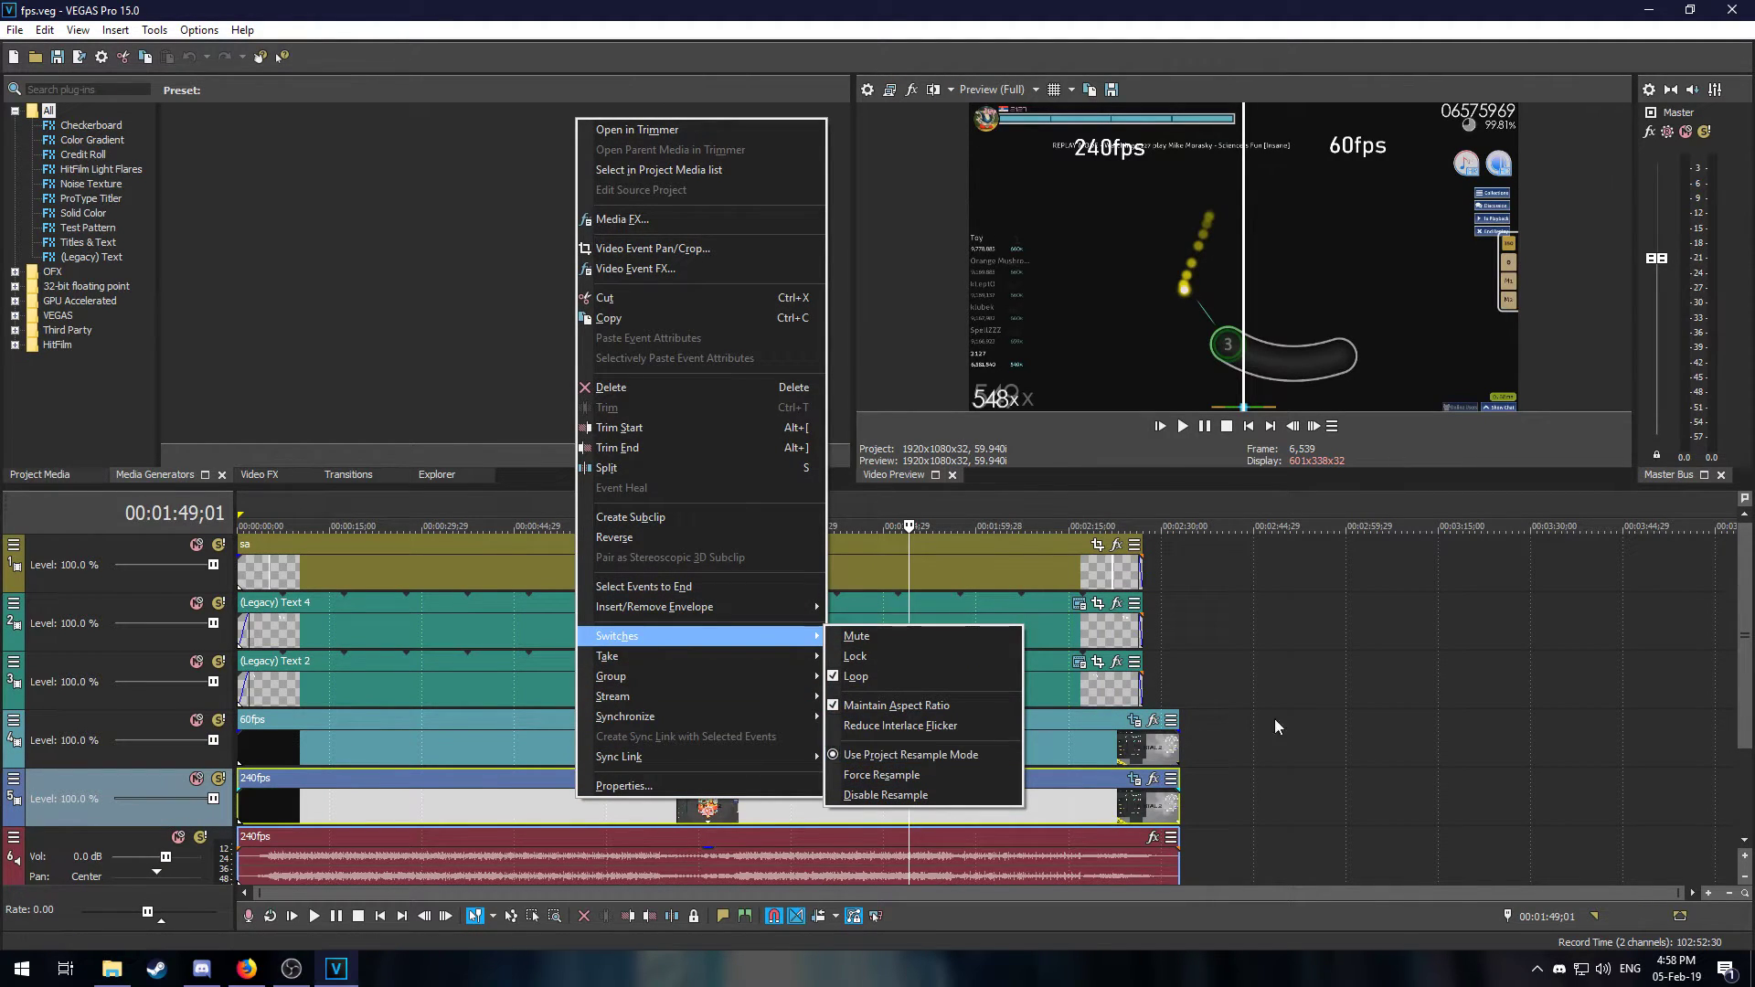
pyautogui.click(883, 794)
# Toggle mute on tracks 1–3 to identify the sa, 60fps and 240fps overlays, leaving all unmuted
pyautogui.click(690, 581)
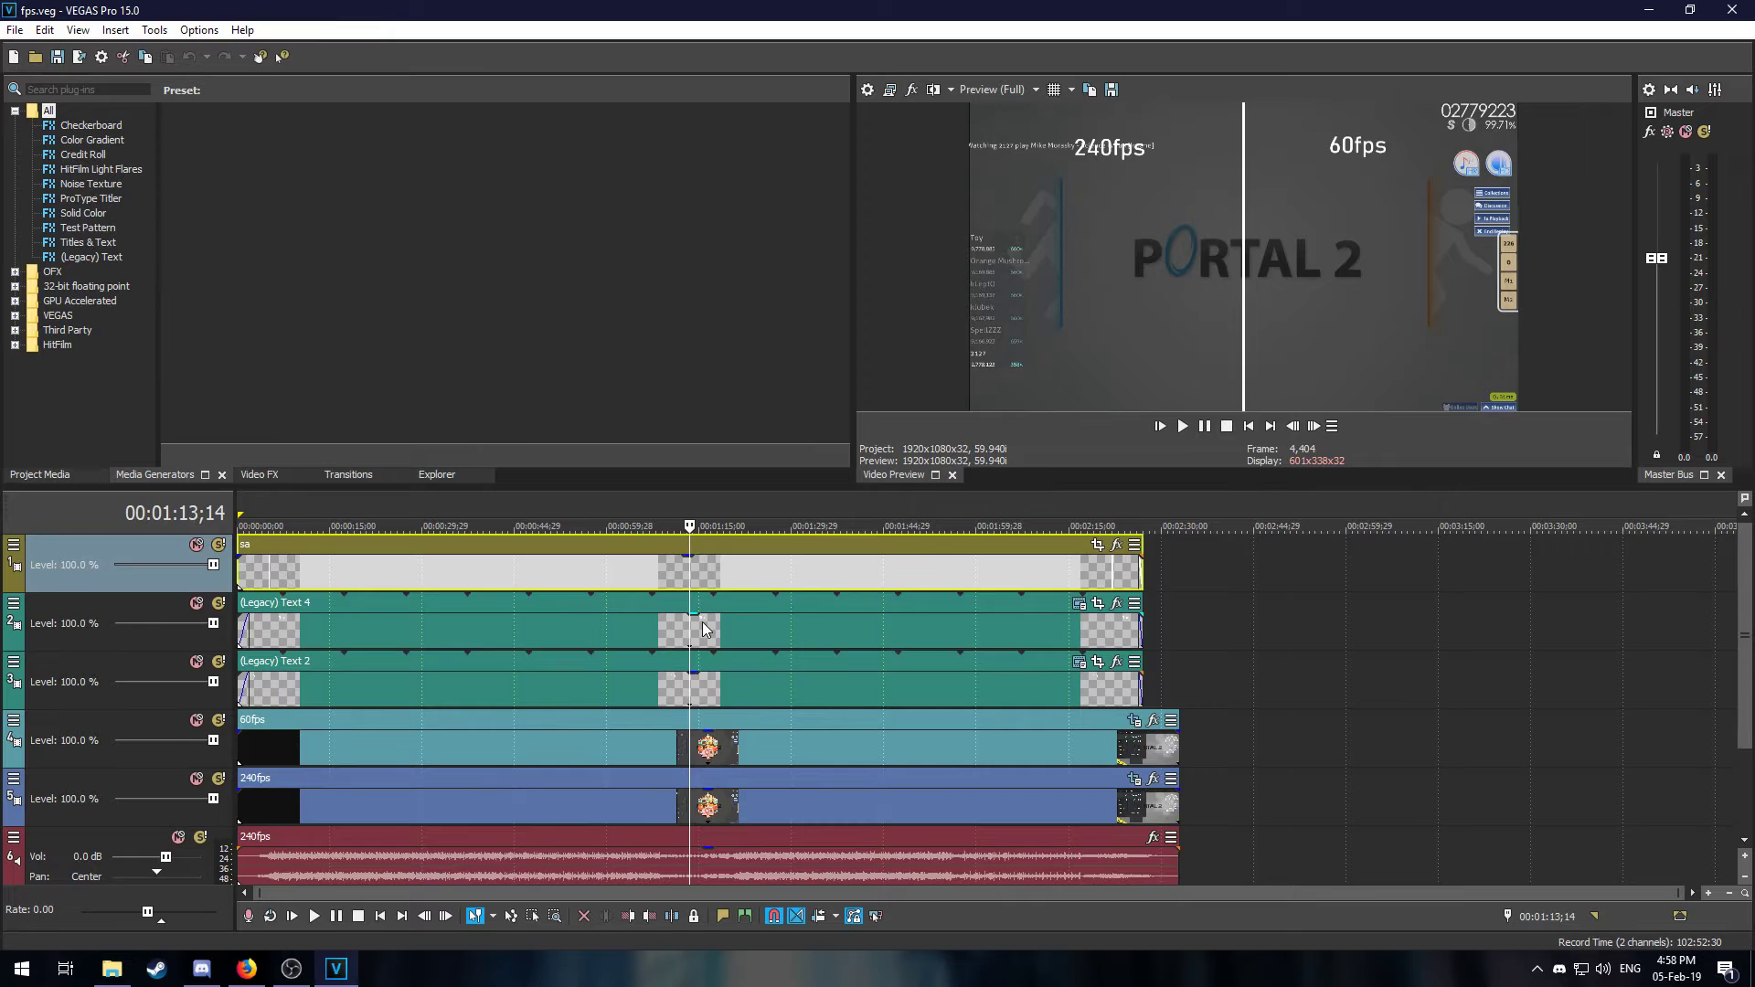
pyautogui.click(702, 622)
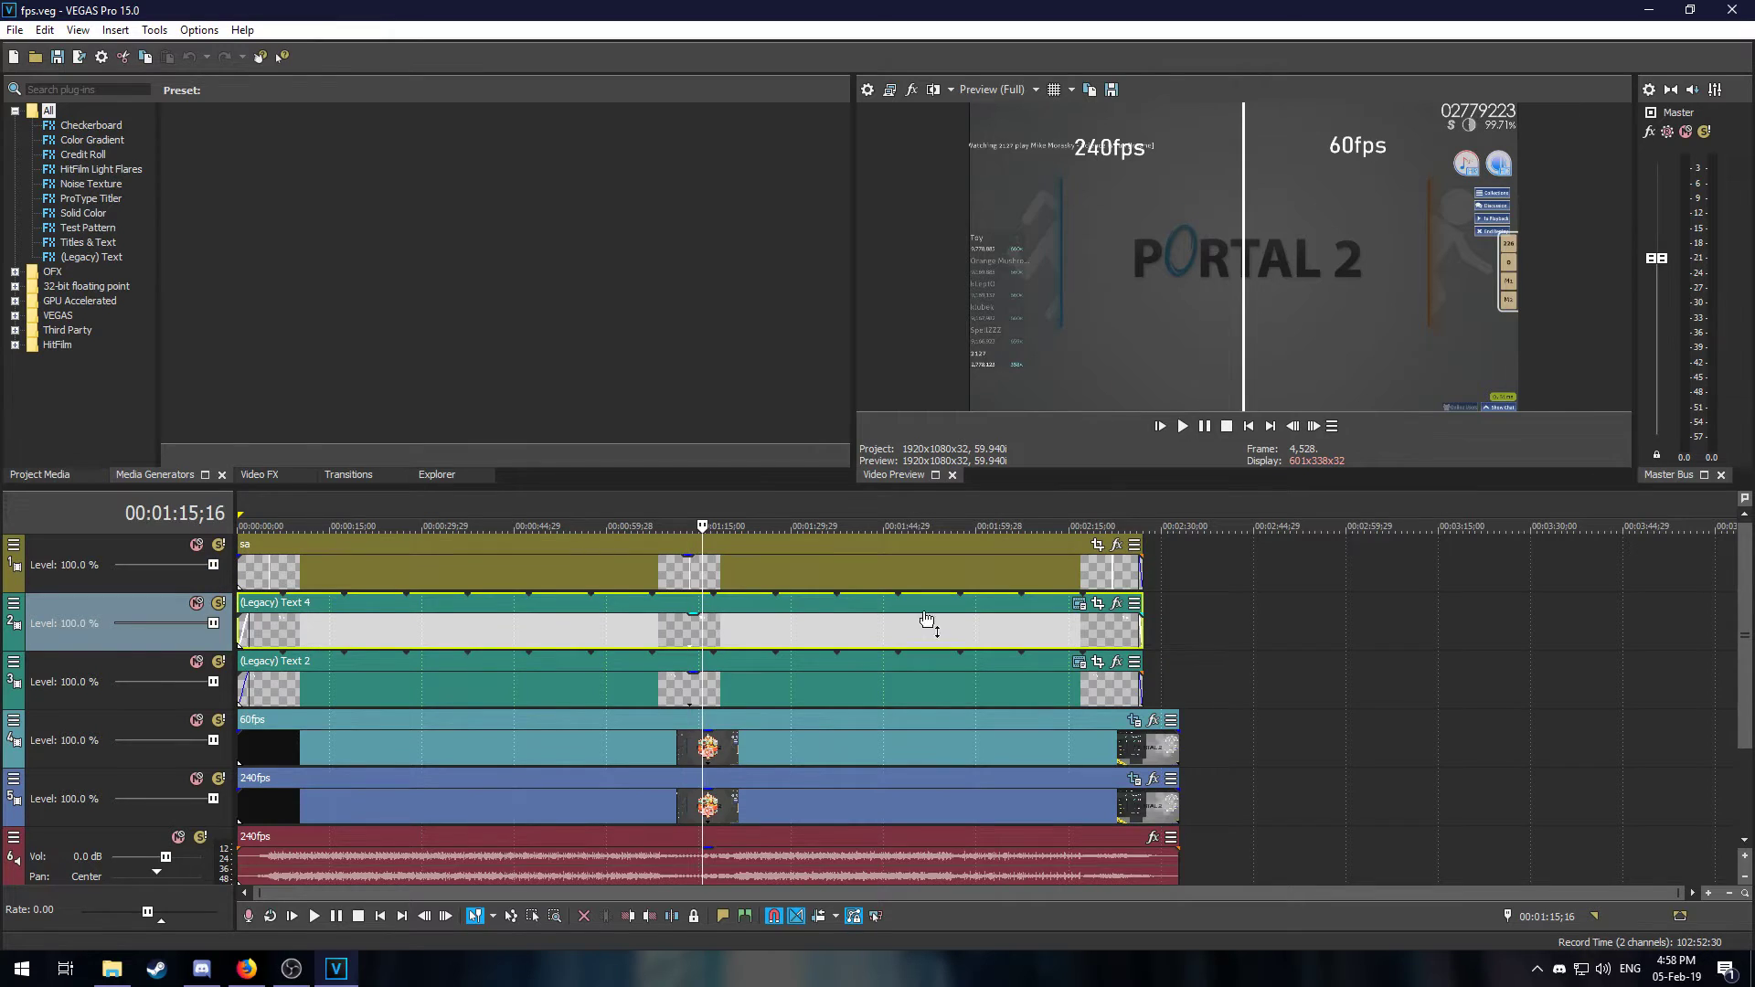
pyautogui.click(195, 545)
pyautogui.click(196, 546)
pyautogui.click(196, 603)
pyautogui.click(195, 604)
pyautogui.click(196, 662)
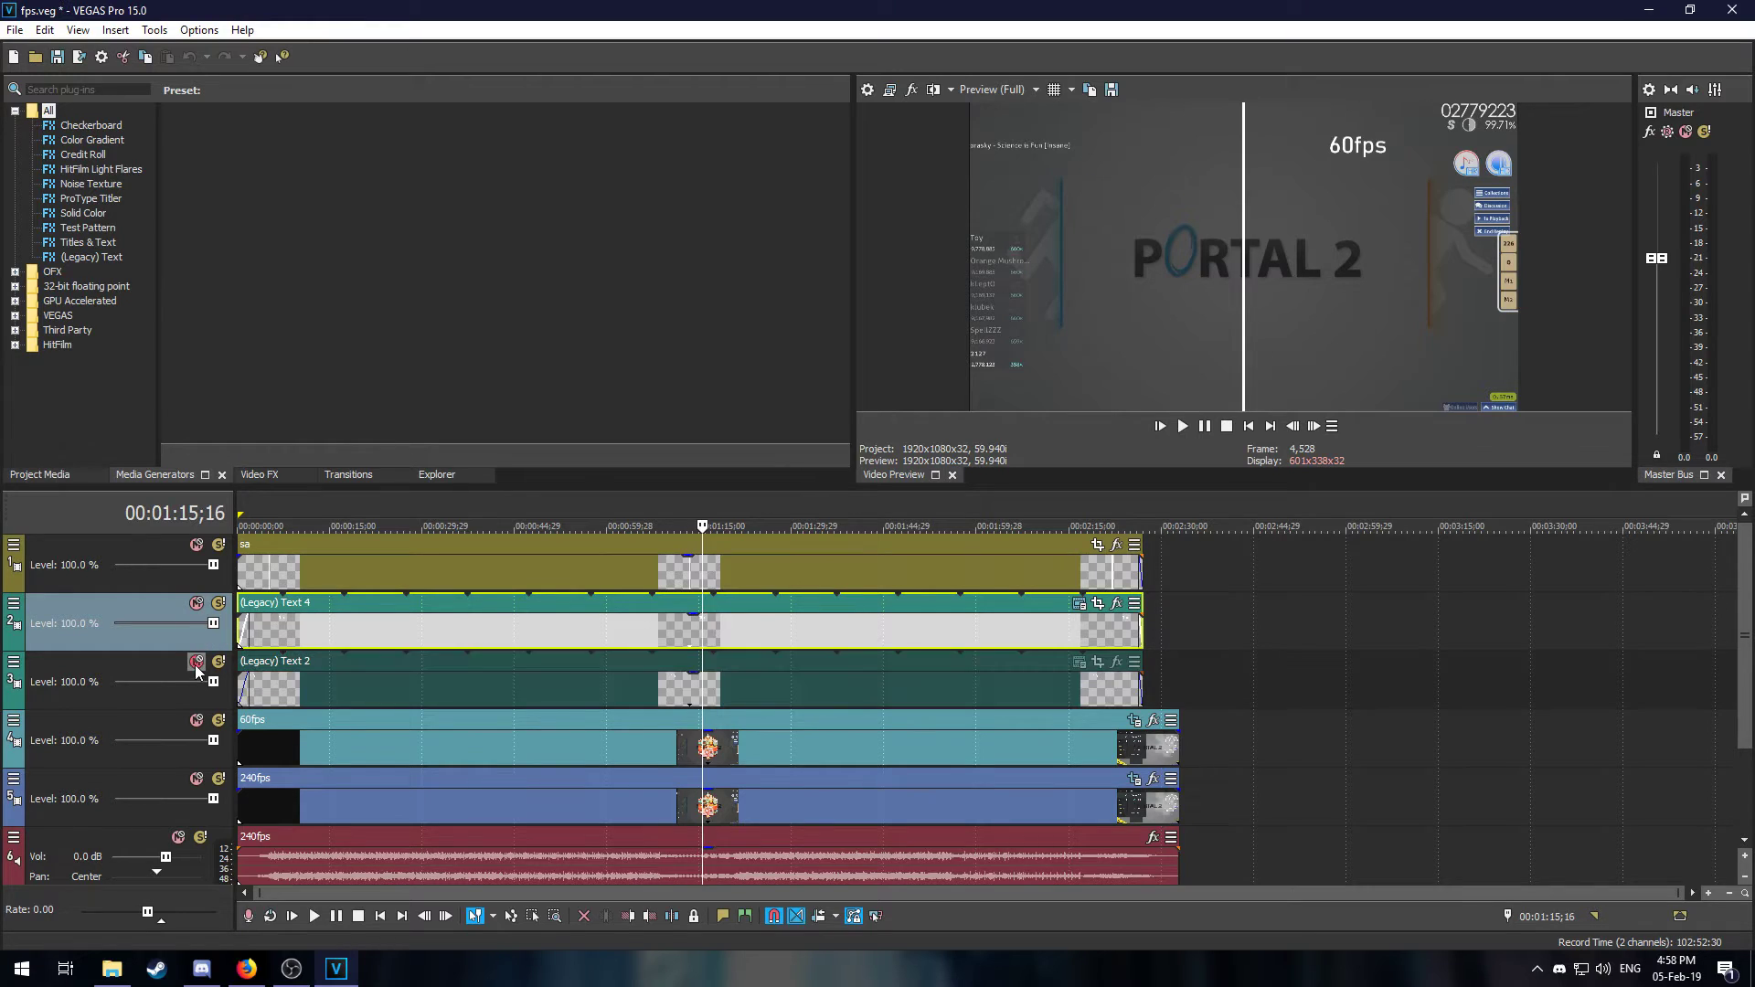
pyautogui.click(196, 662)
# Select the 240fps audio clip on the timeline and open the File menu
pyautogui.scroll(-1, 1735, 658)
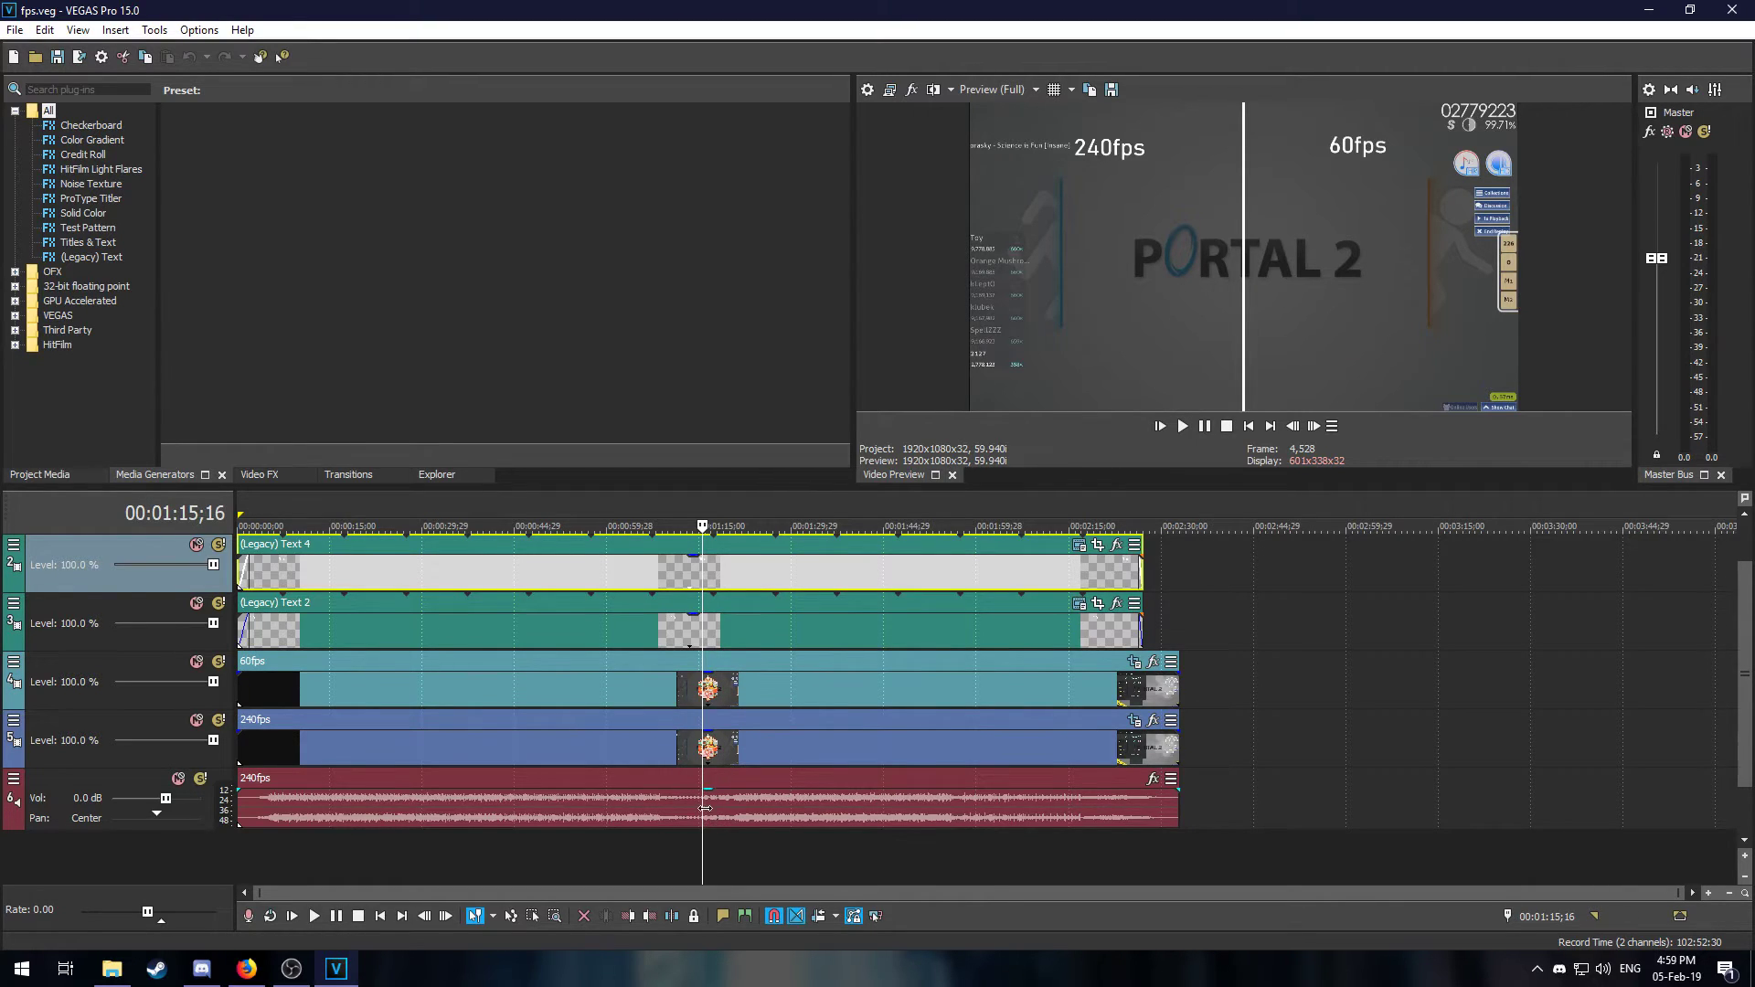
pyautogui.scroll(3, 717, 808)
pyautogui.click(963, 817)
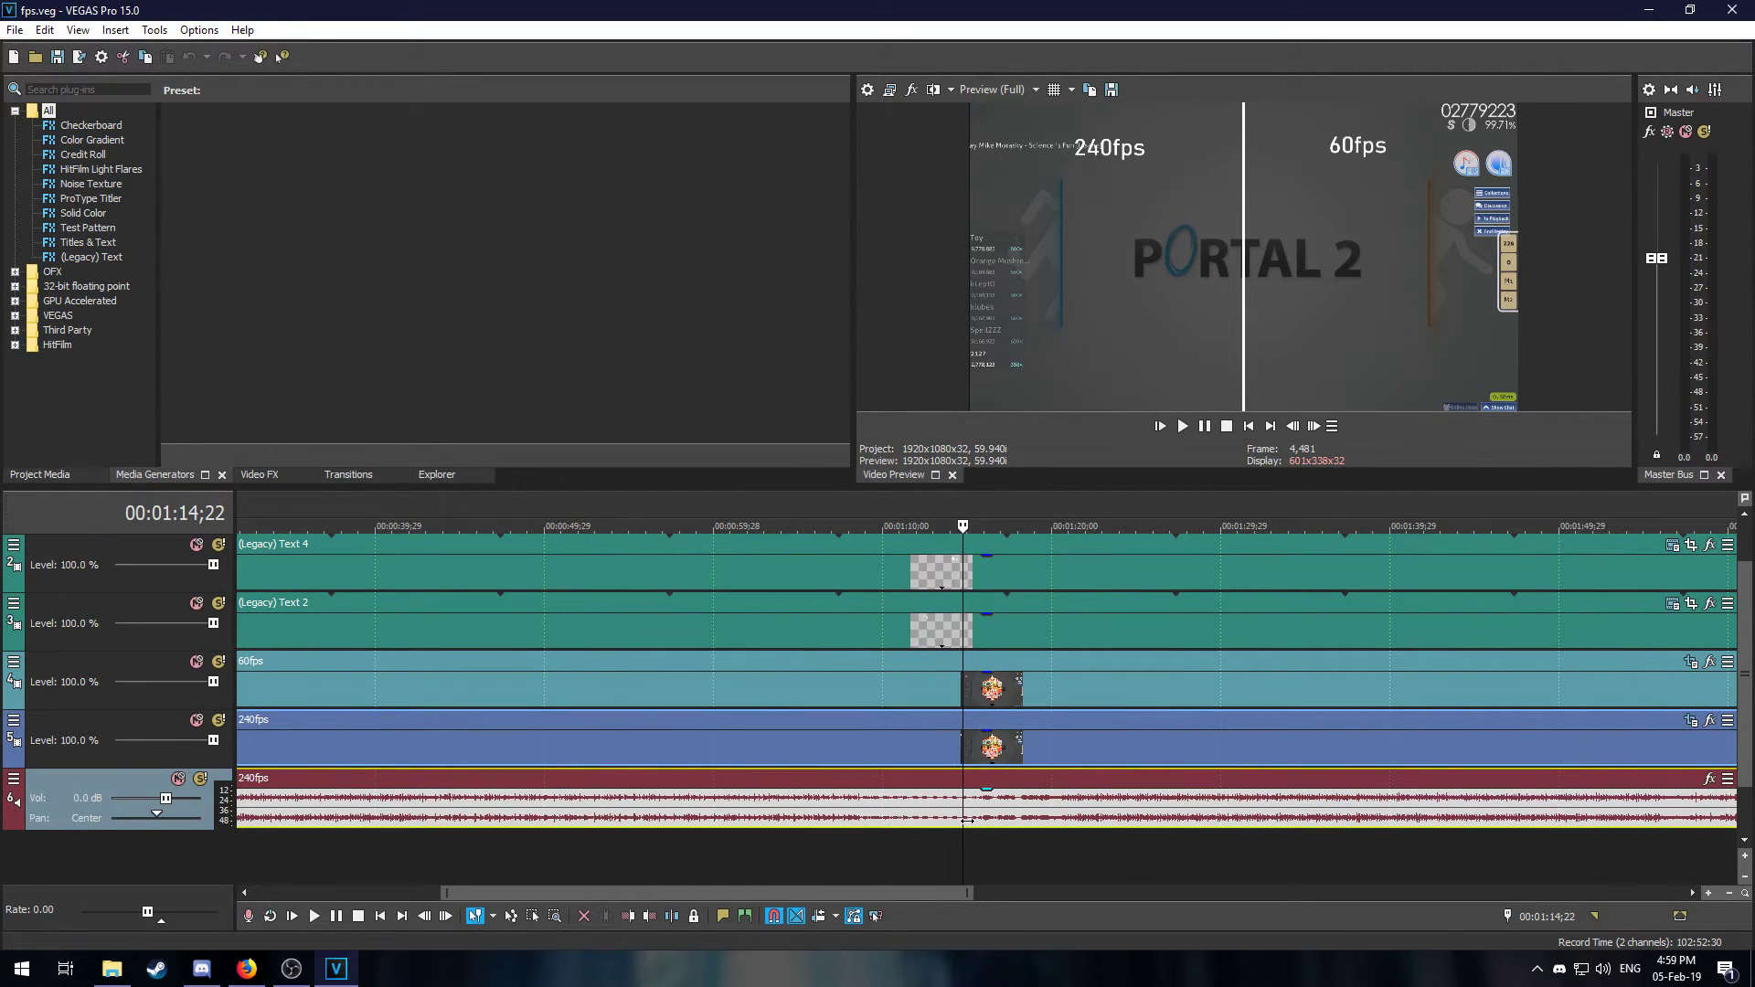
pyautogui.scroll(-4, 955, 817)
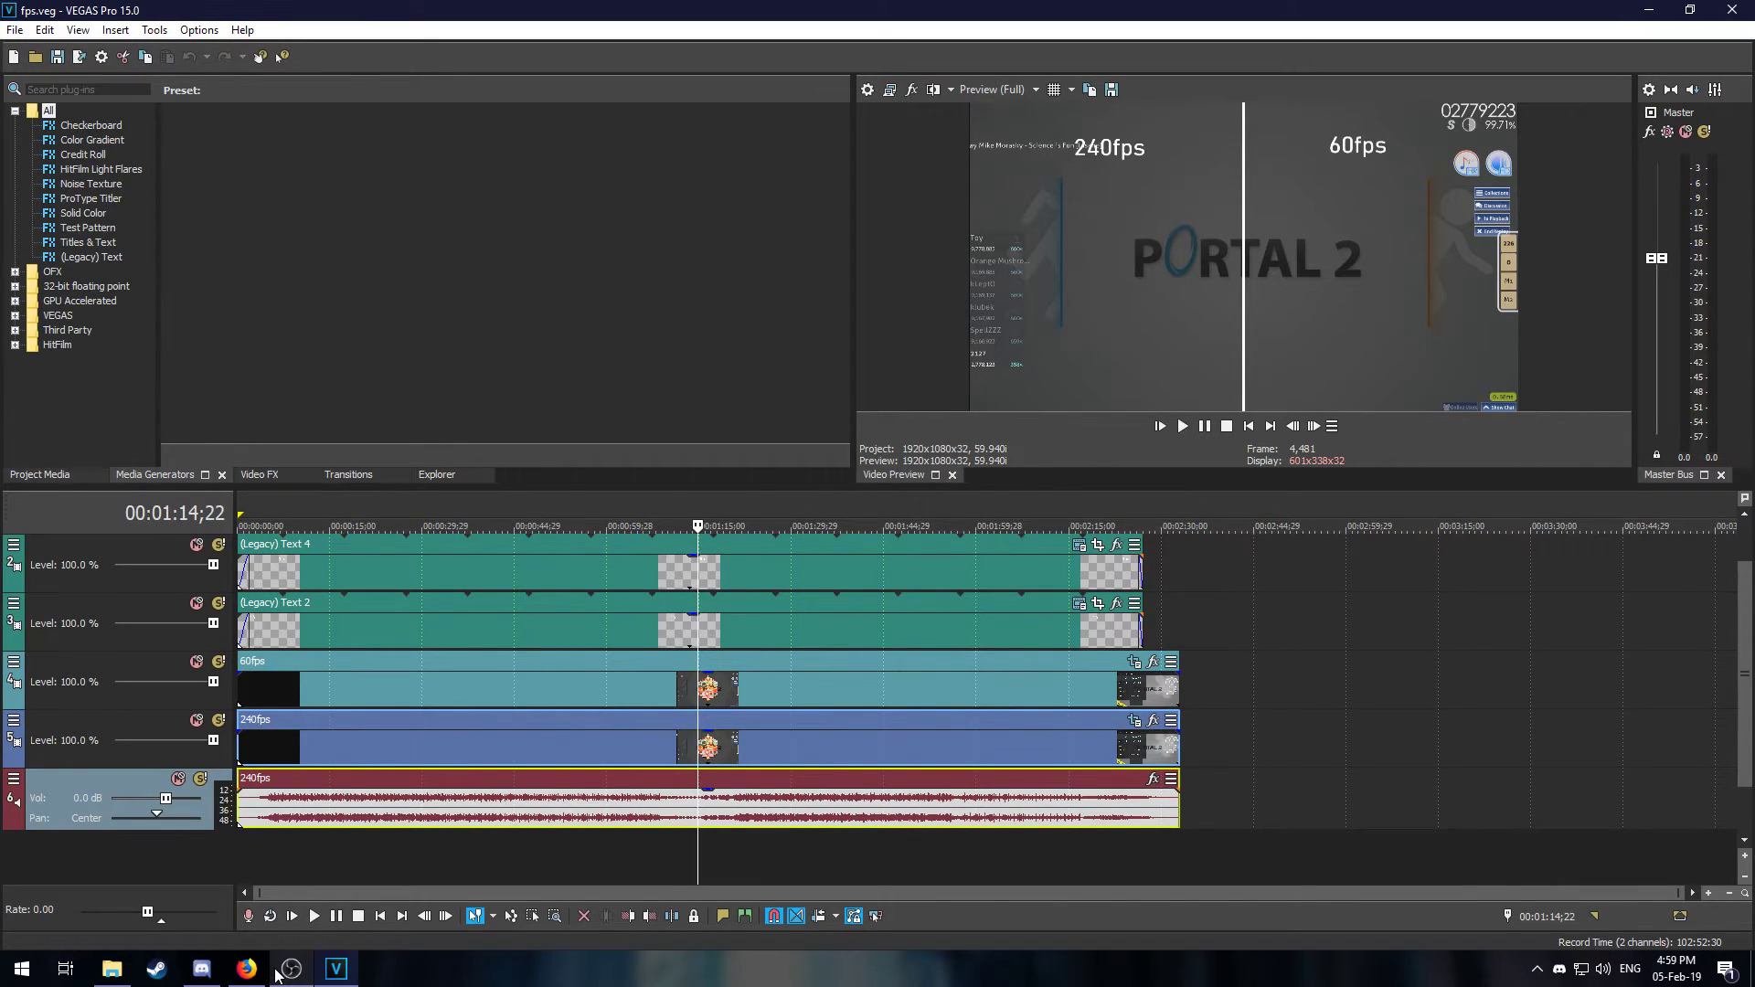
pyautogui.moveTo(282, 971)
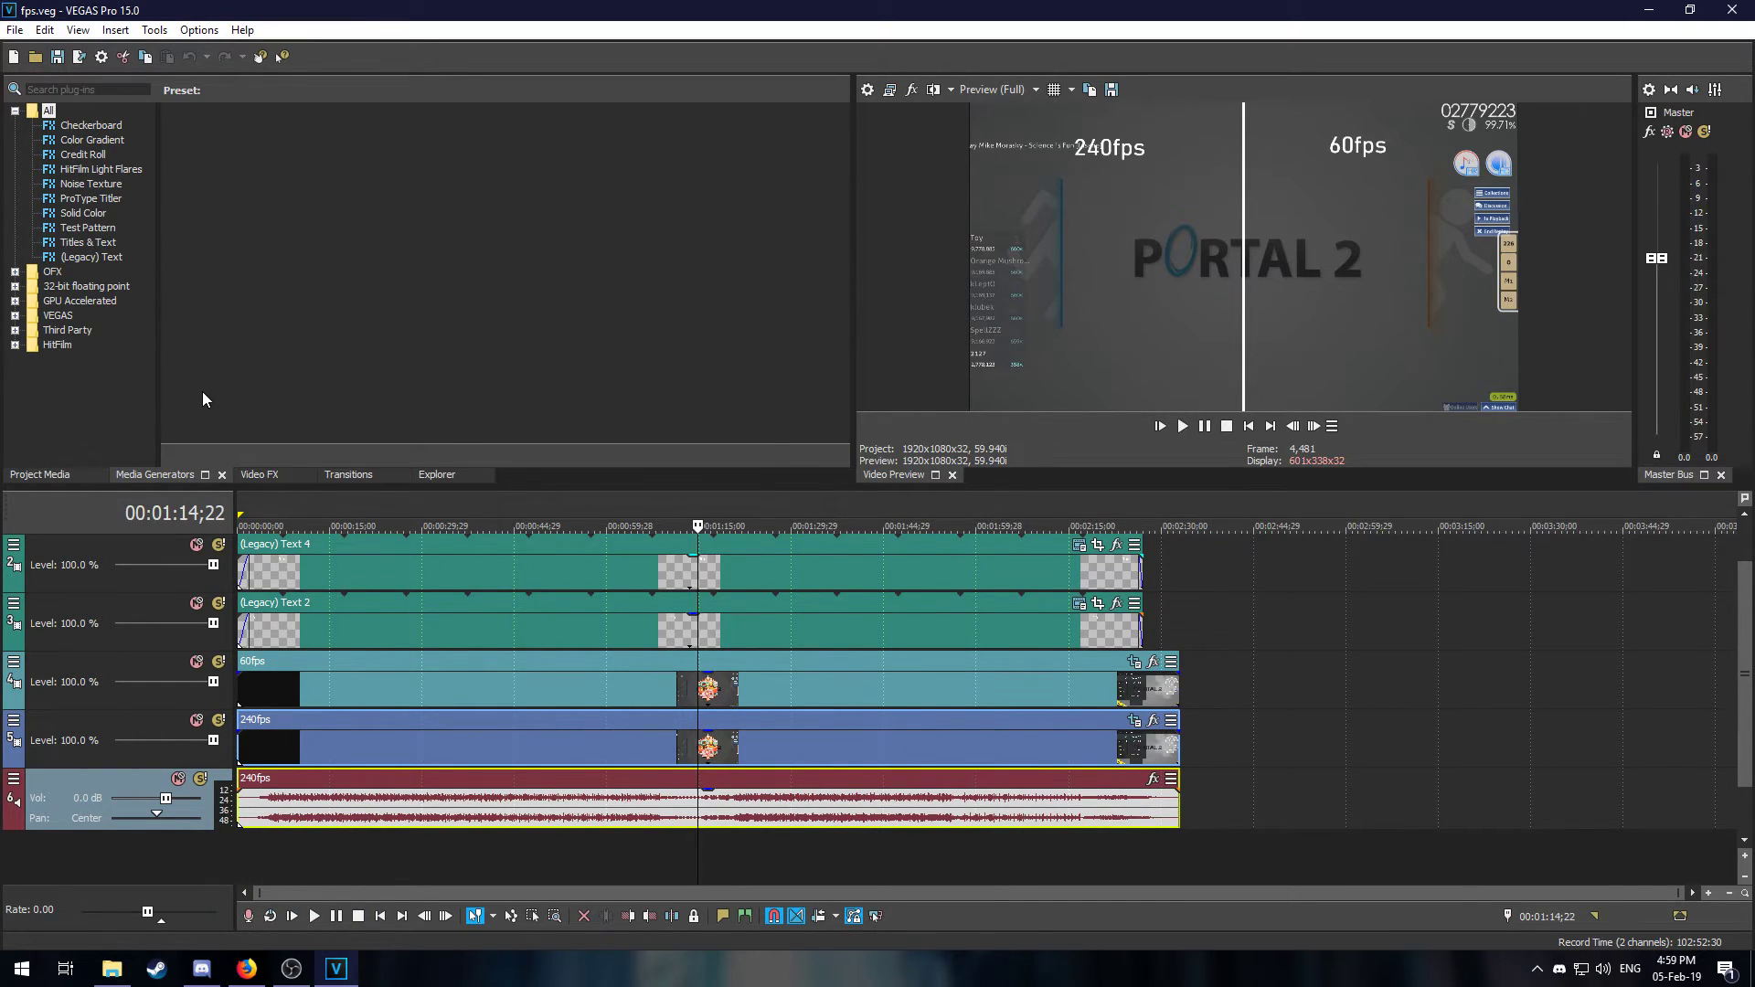
pyautogui.click(14, 30)
# In Render As, pick Sony AVC/MVC and select the custom dsadasads template (1920x1080, 59.940 fps)
pyautogui.click(173, 254)
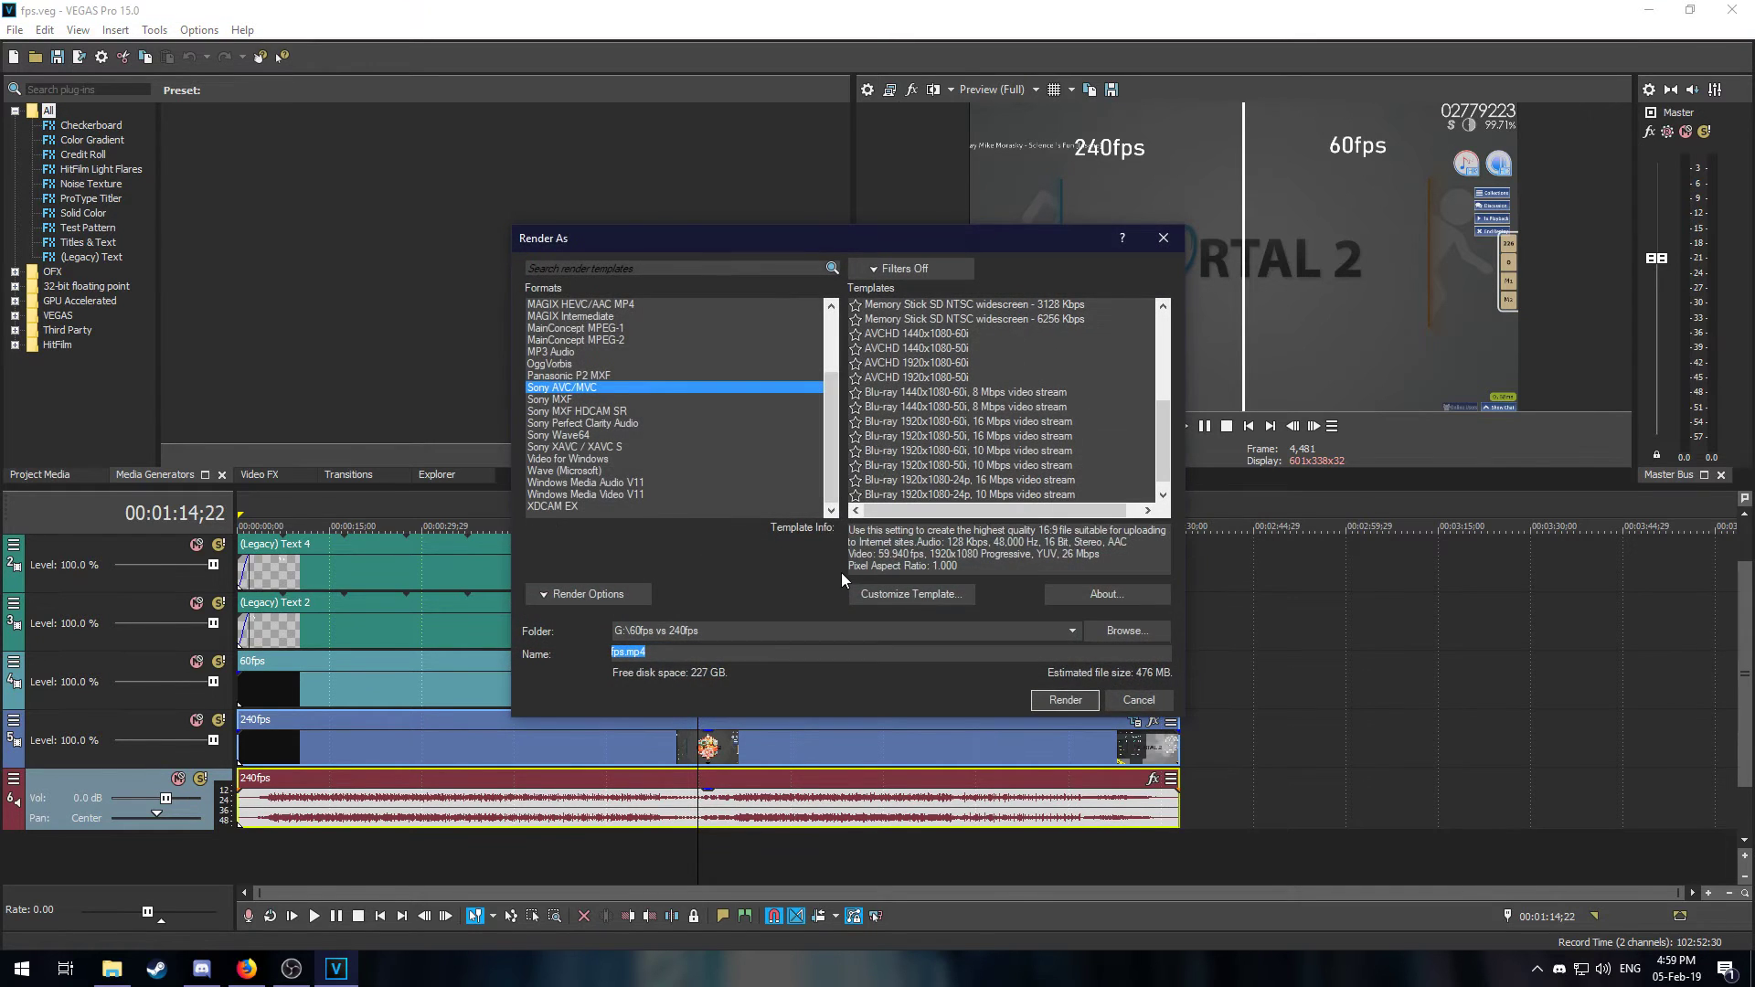
pyautogui.click(569, 388)
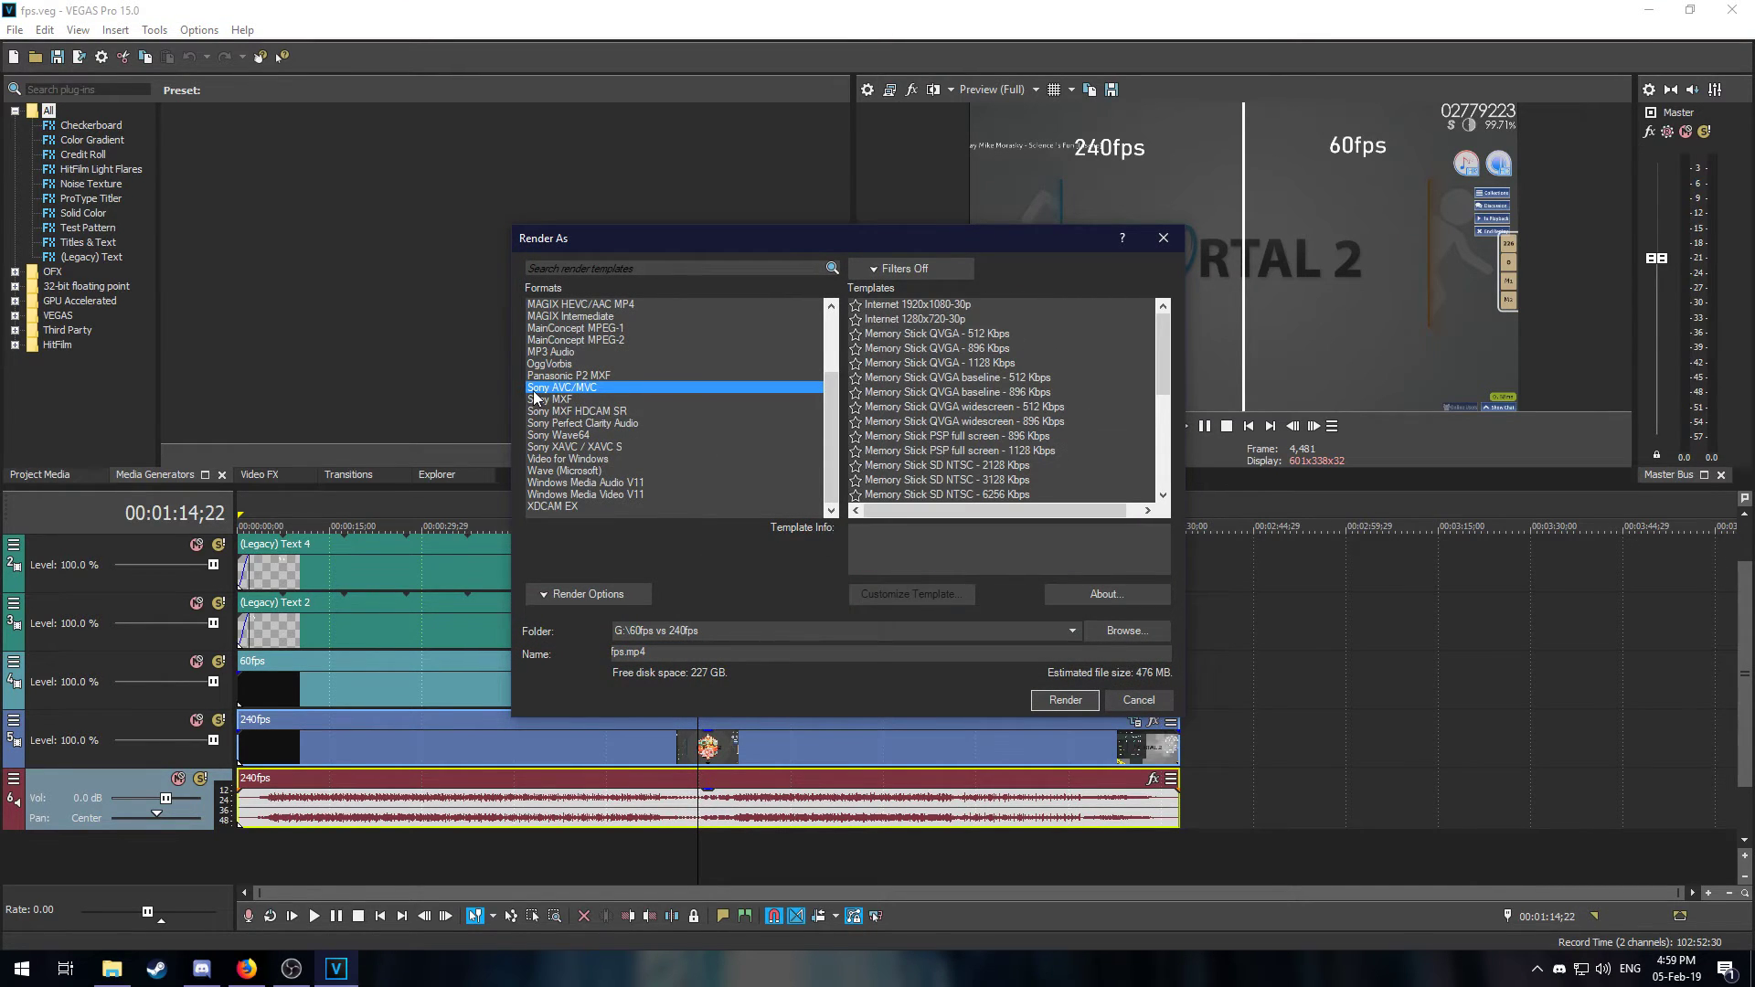
pyautogui.scroll(-5, 936, 468)
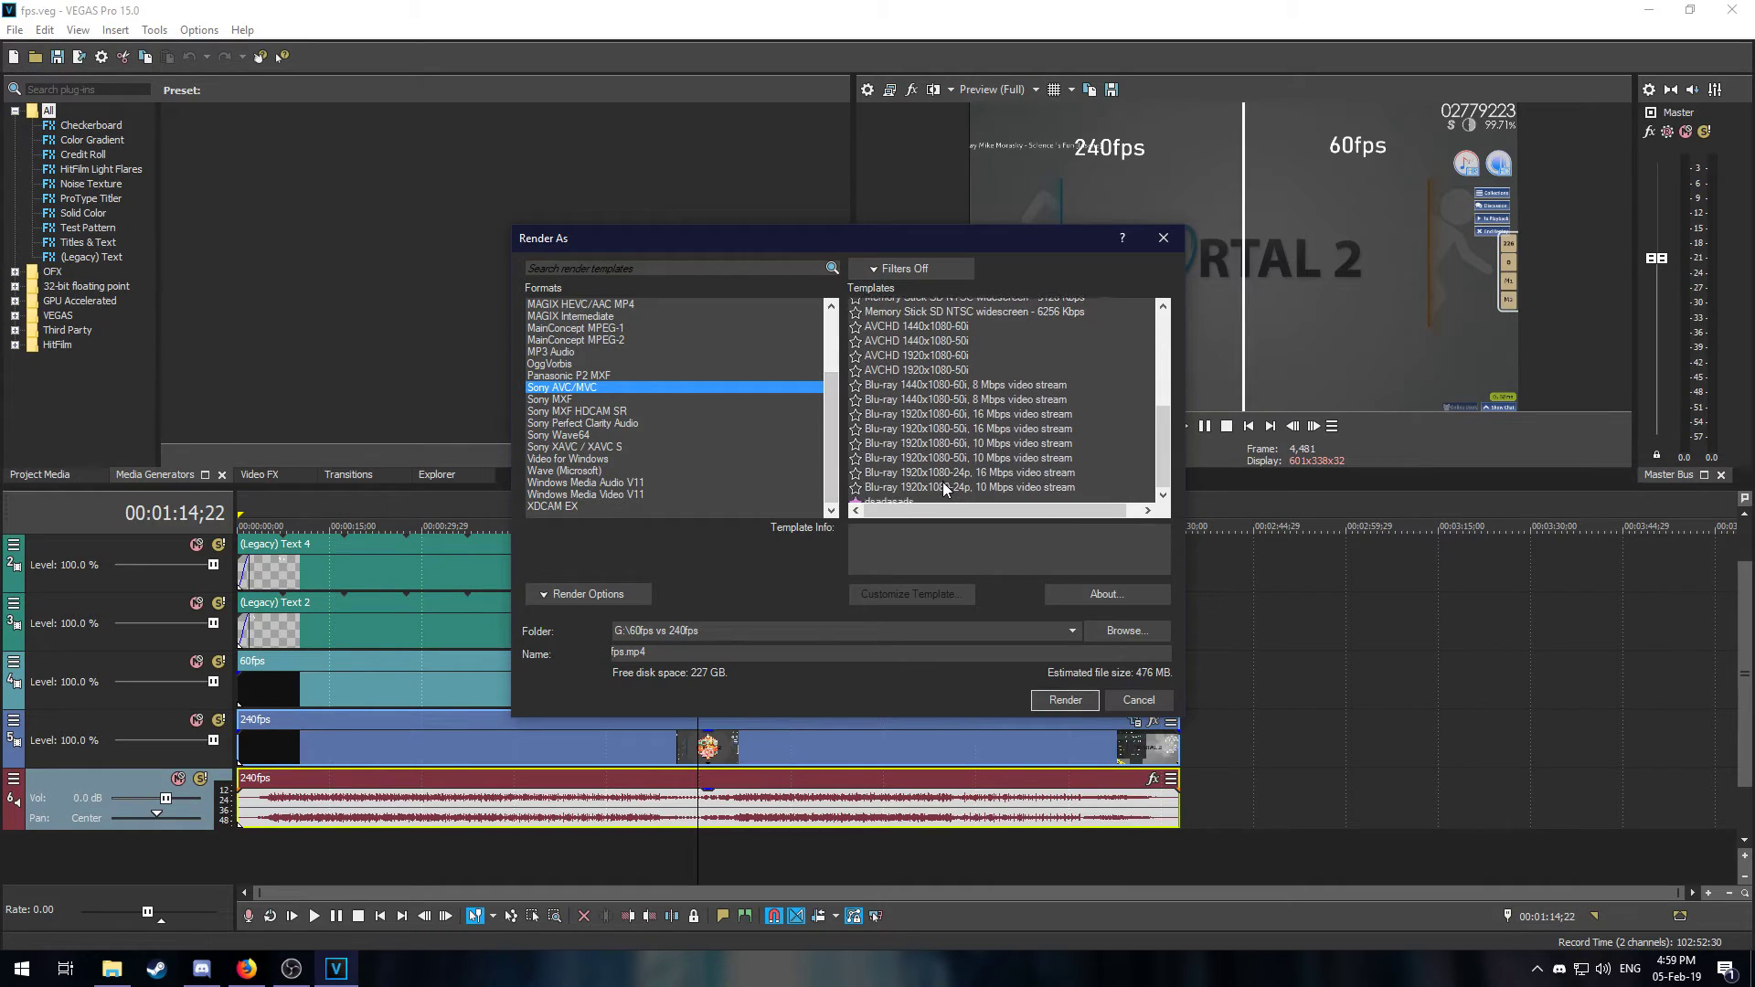
pyautogui.scroll(3, 1018, 461)
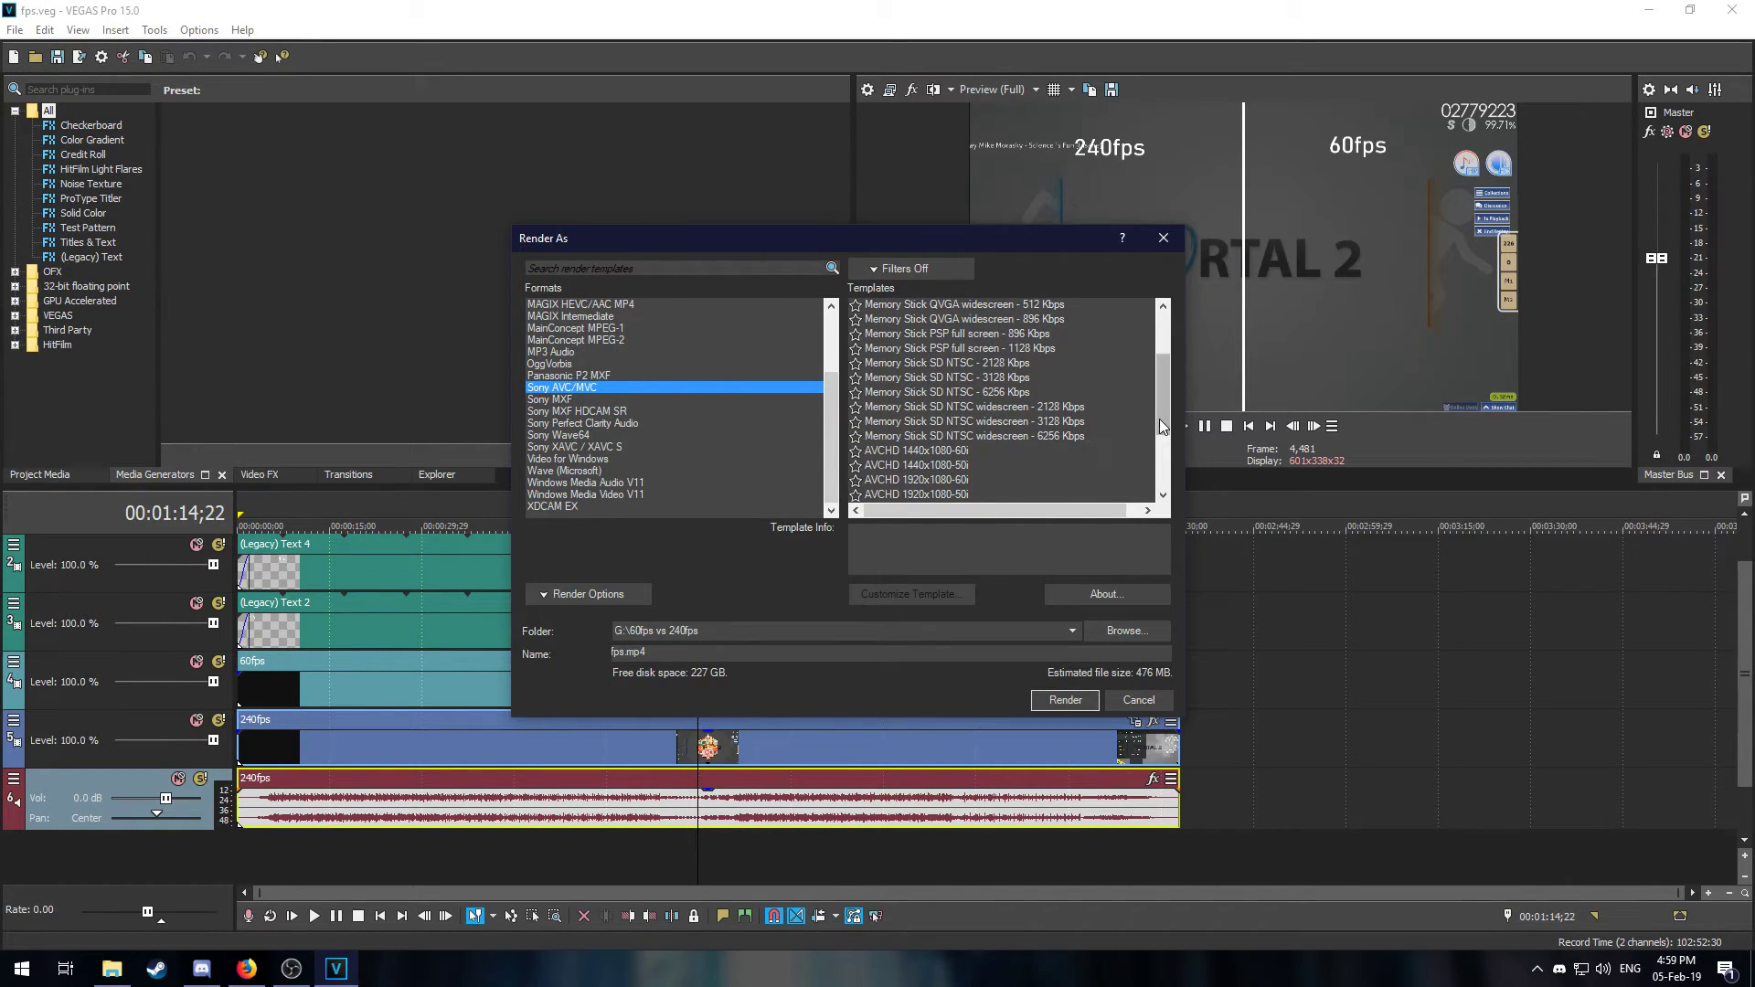
pyautogui.moveTo(1159, 418); pyautogui.dragTo(1161, 377)
pyautogui.click(941, 307)
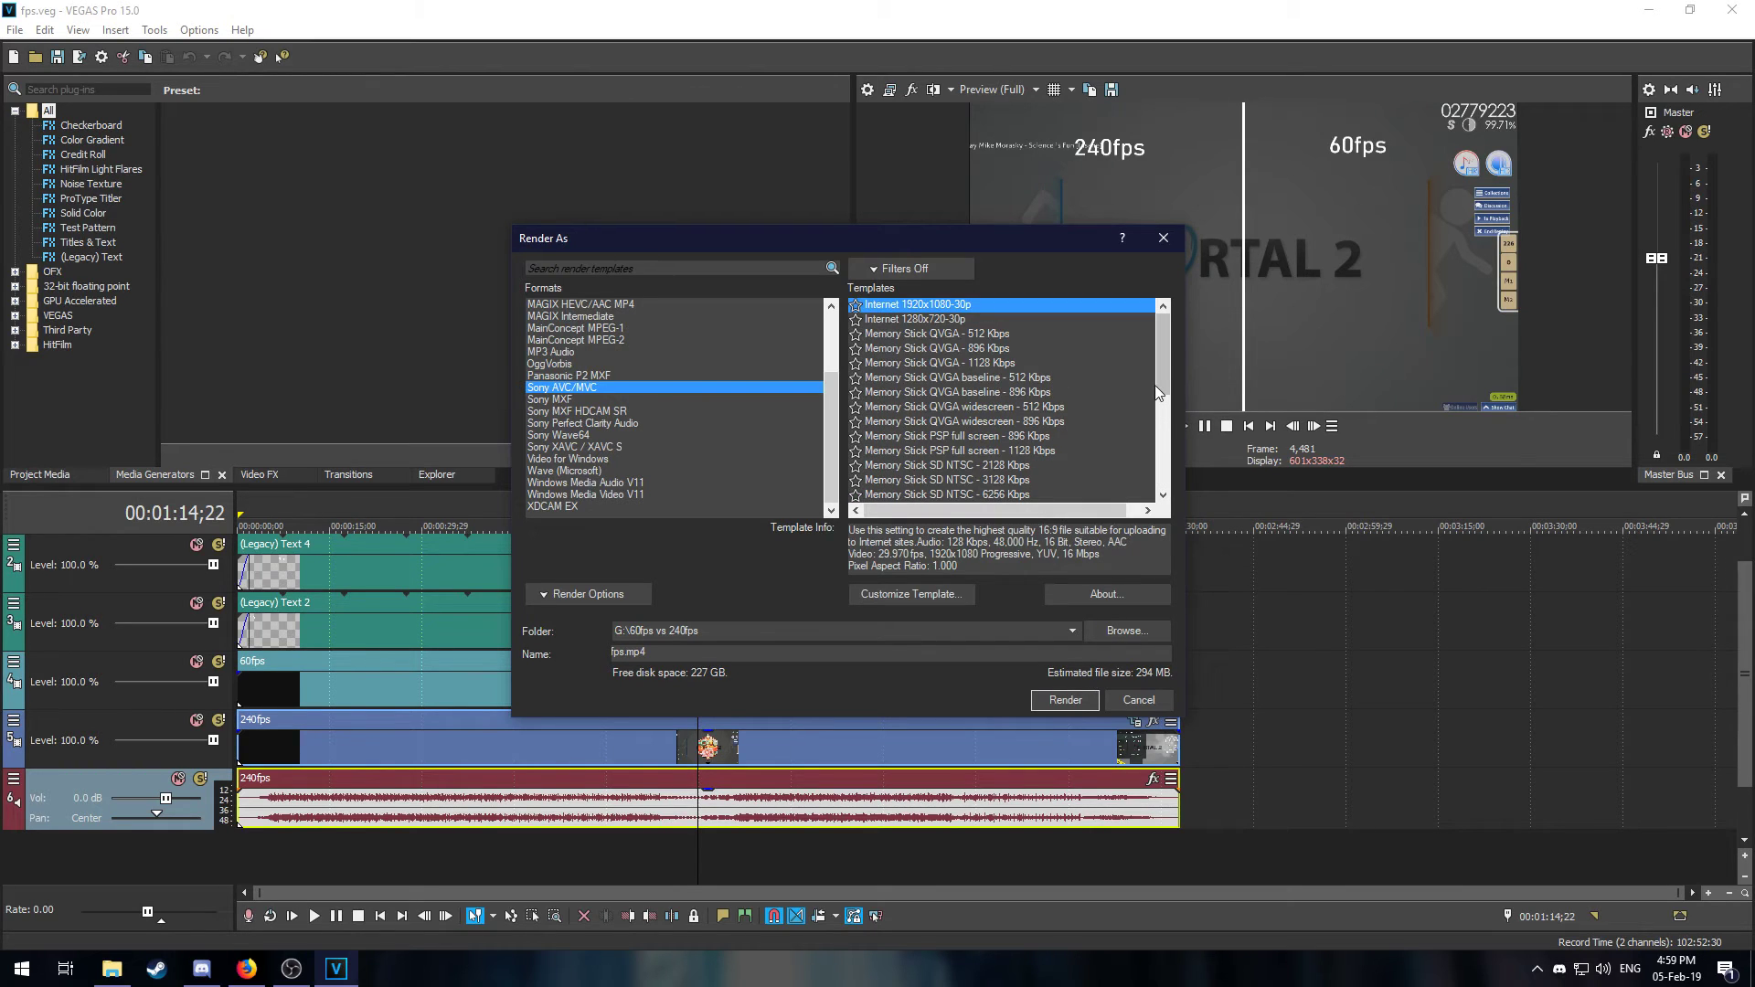
pyautogui.click(960, 450)
pyautogui.moveTo(1165, 403); pyautogui.dragTo(1163, 493)
pyautogui.click(889, 494)
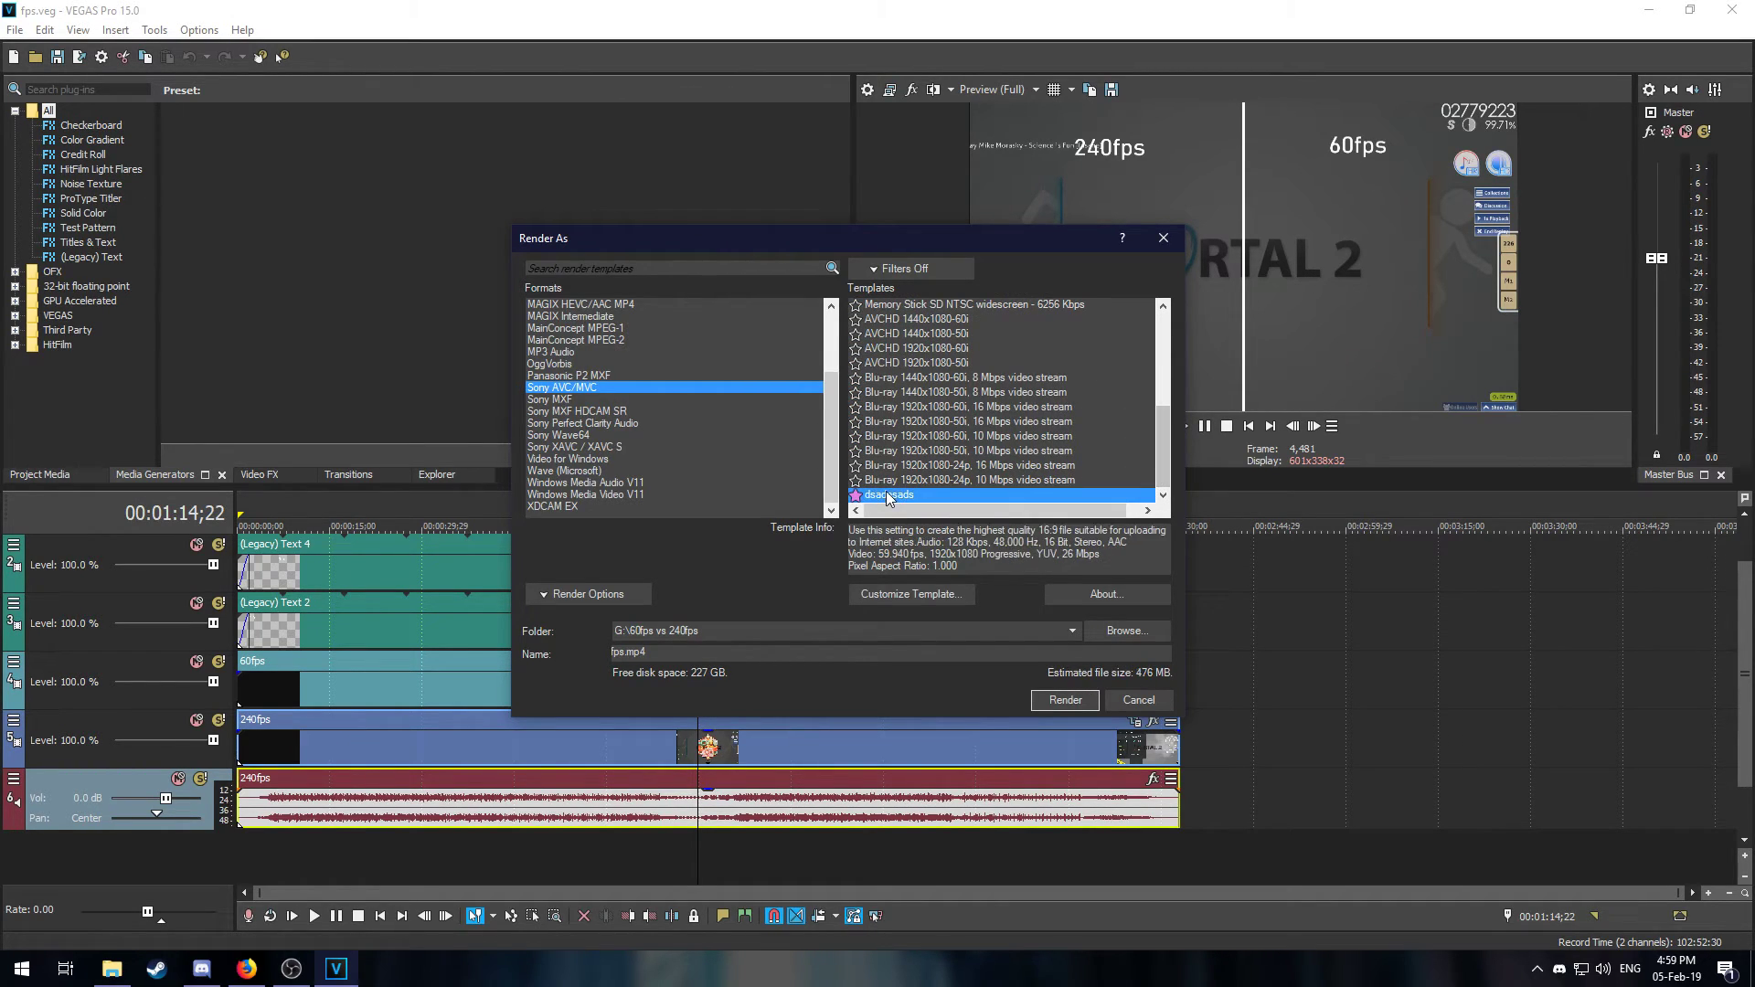
# Customize the template, keep 59.940 fps, and review the Audio, System and Project tabs
pyautogui.click(914, 595)
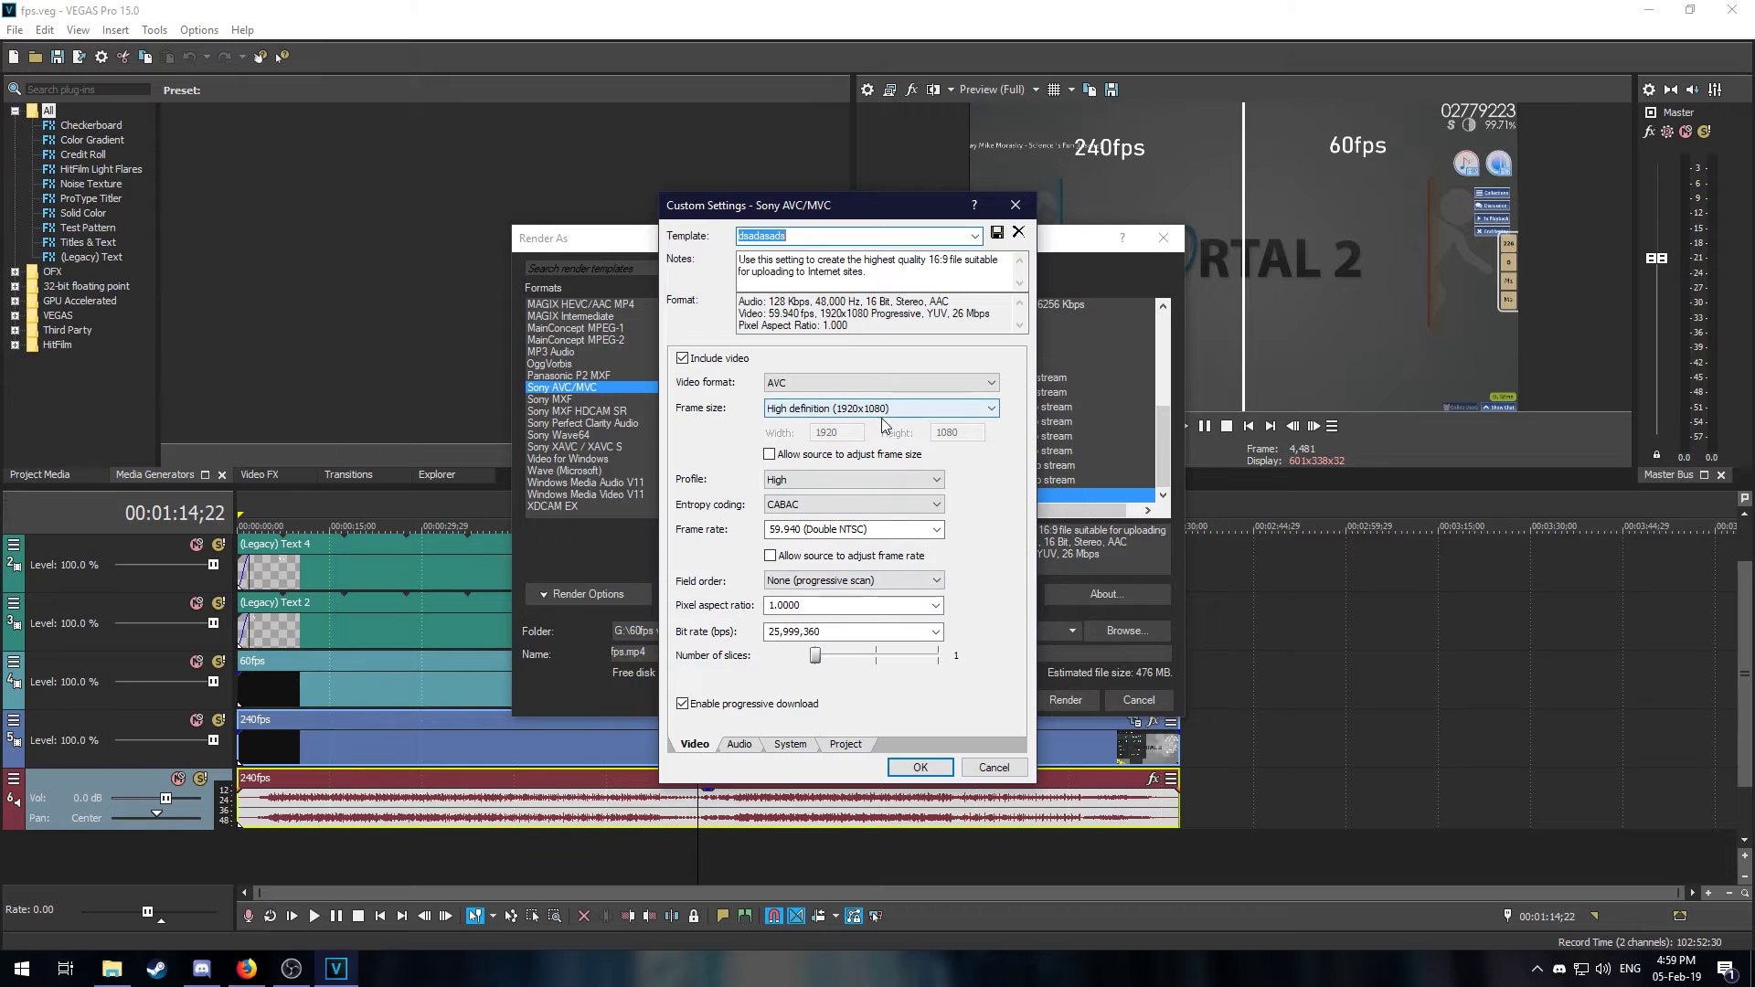
pyautogui.click(829, 531)
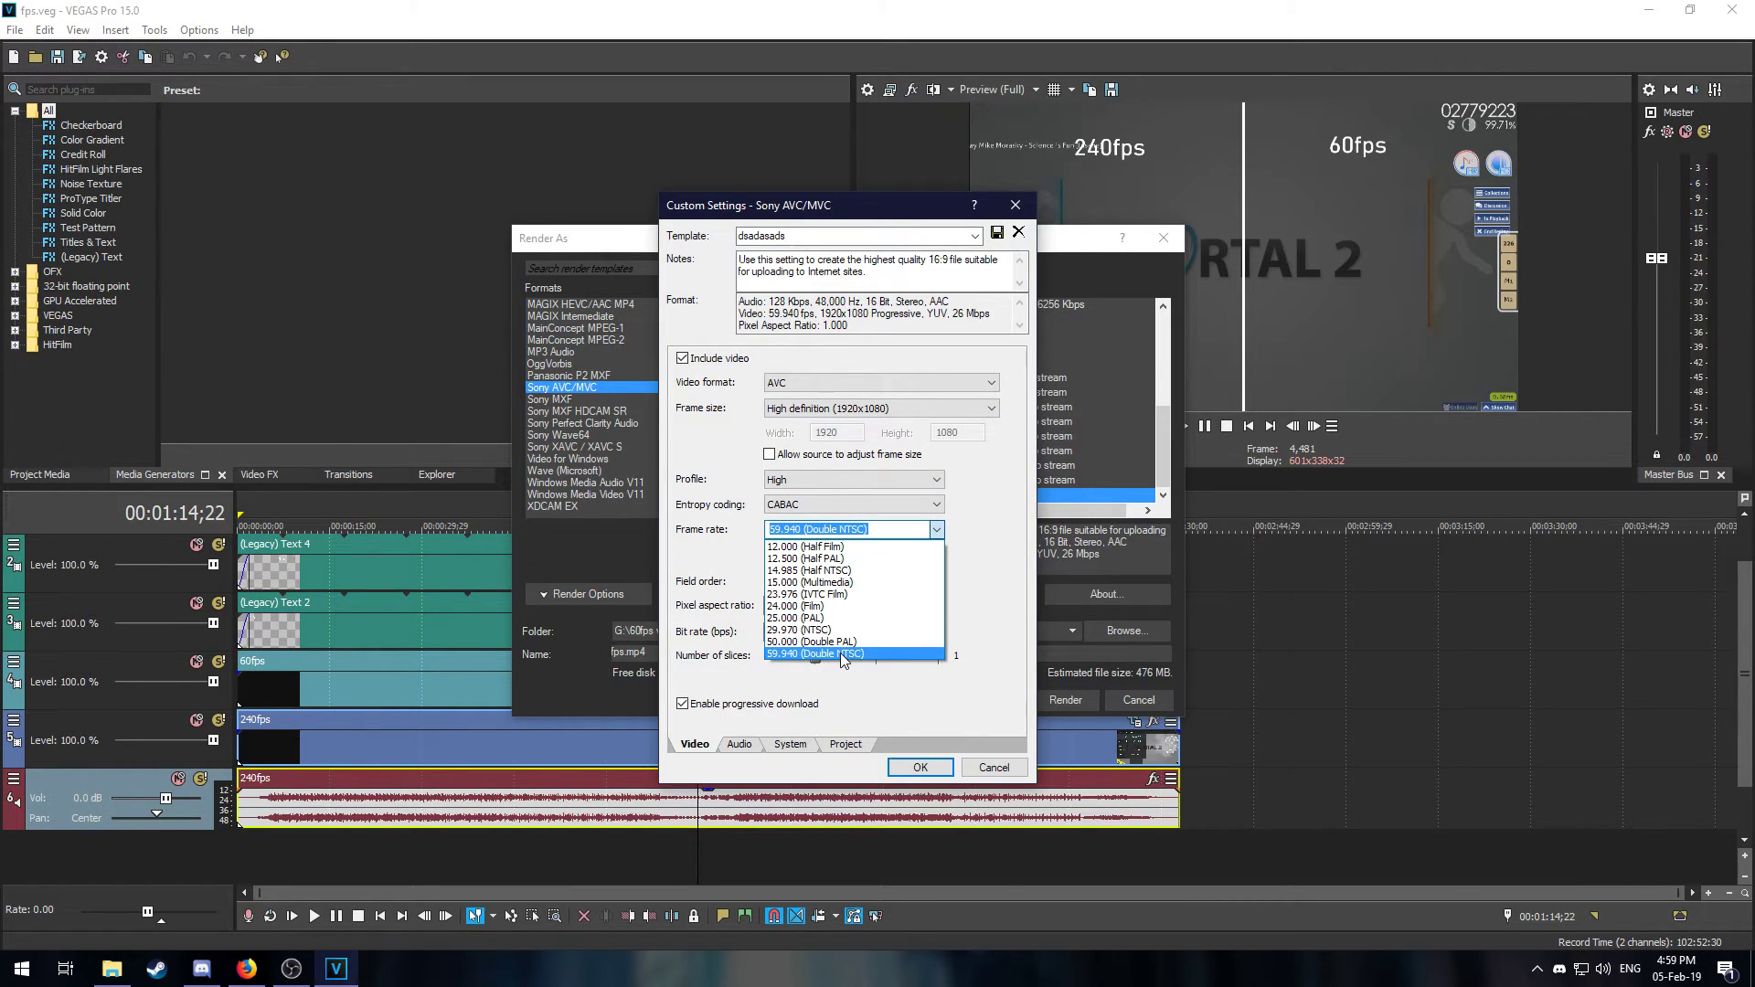
pyautogui.click(806, 654)
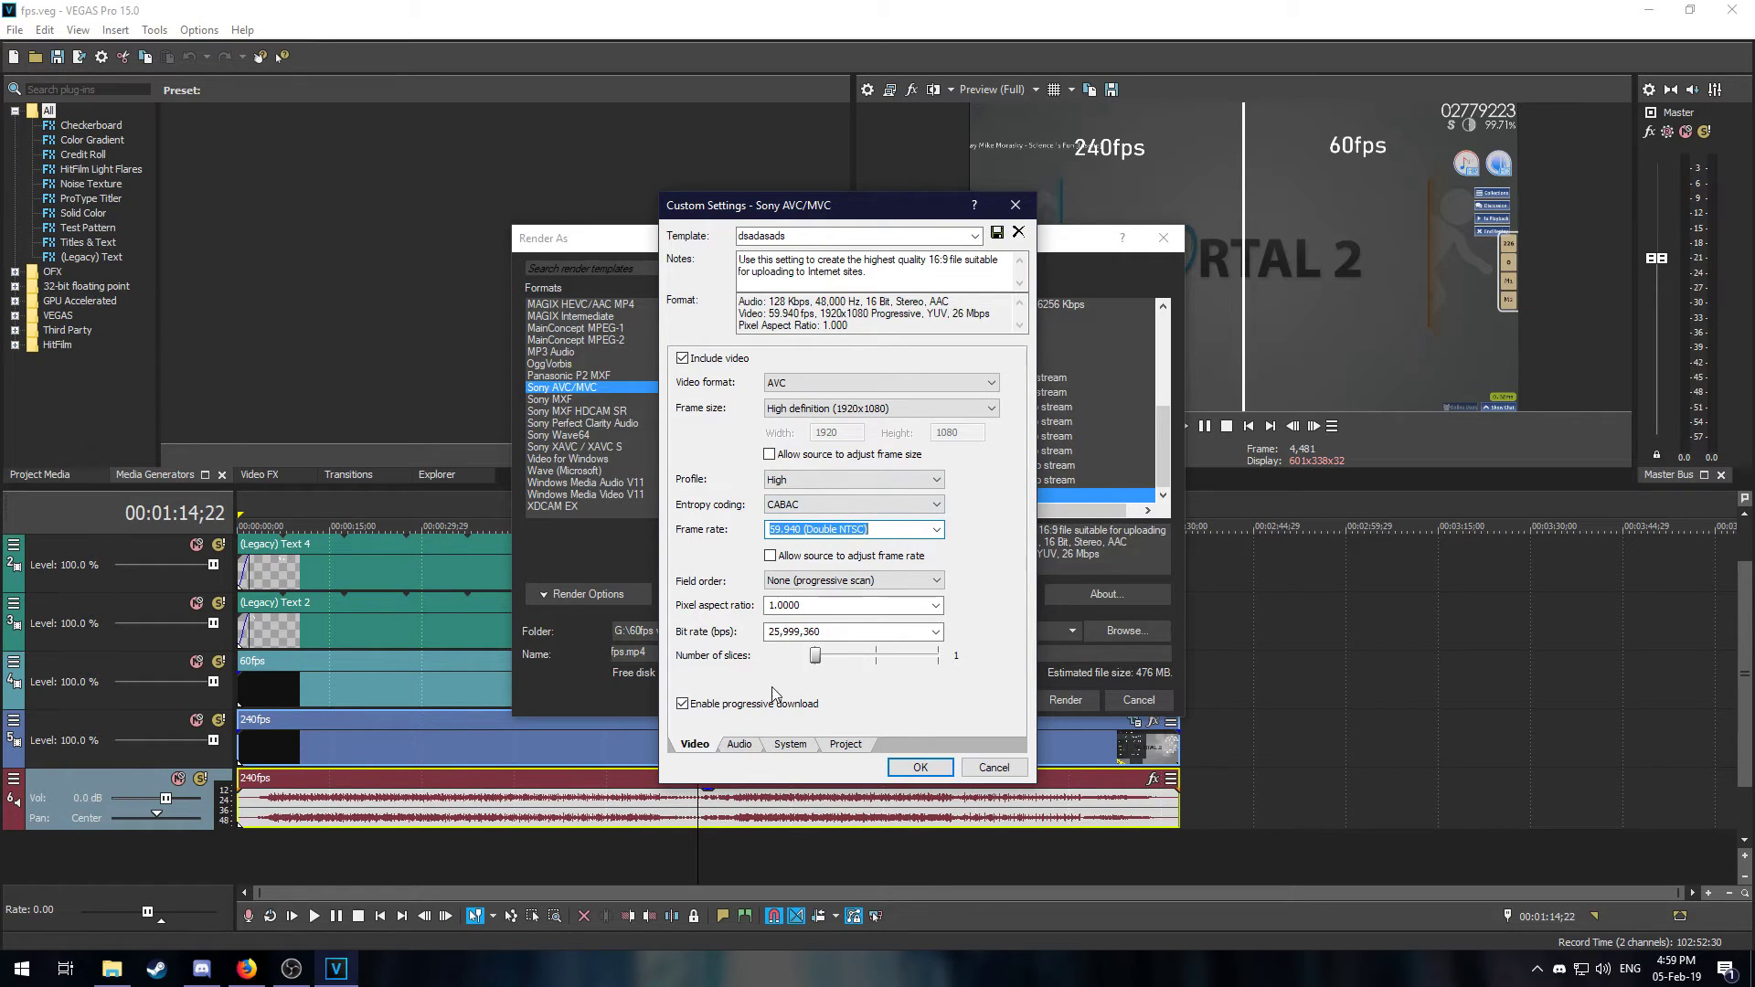
pyautogui.click(739, 744)
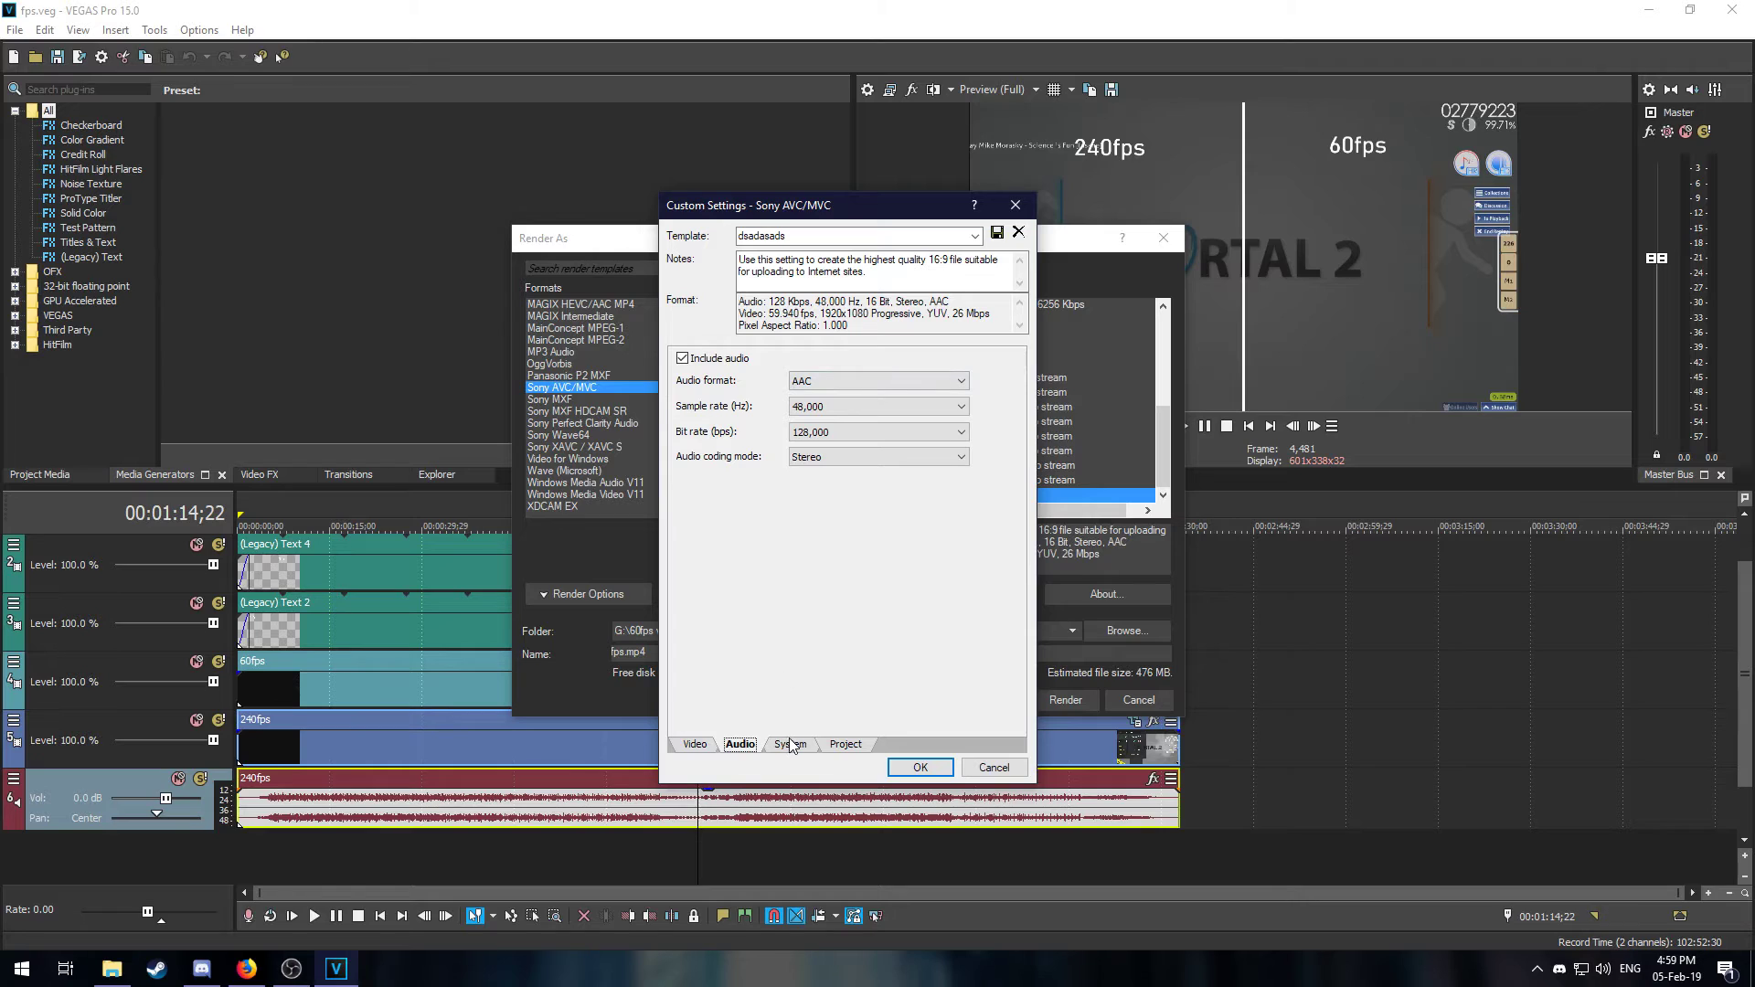
pyautogui.click(790, 744)
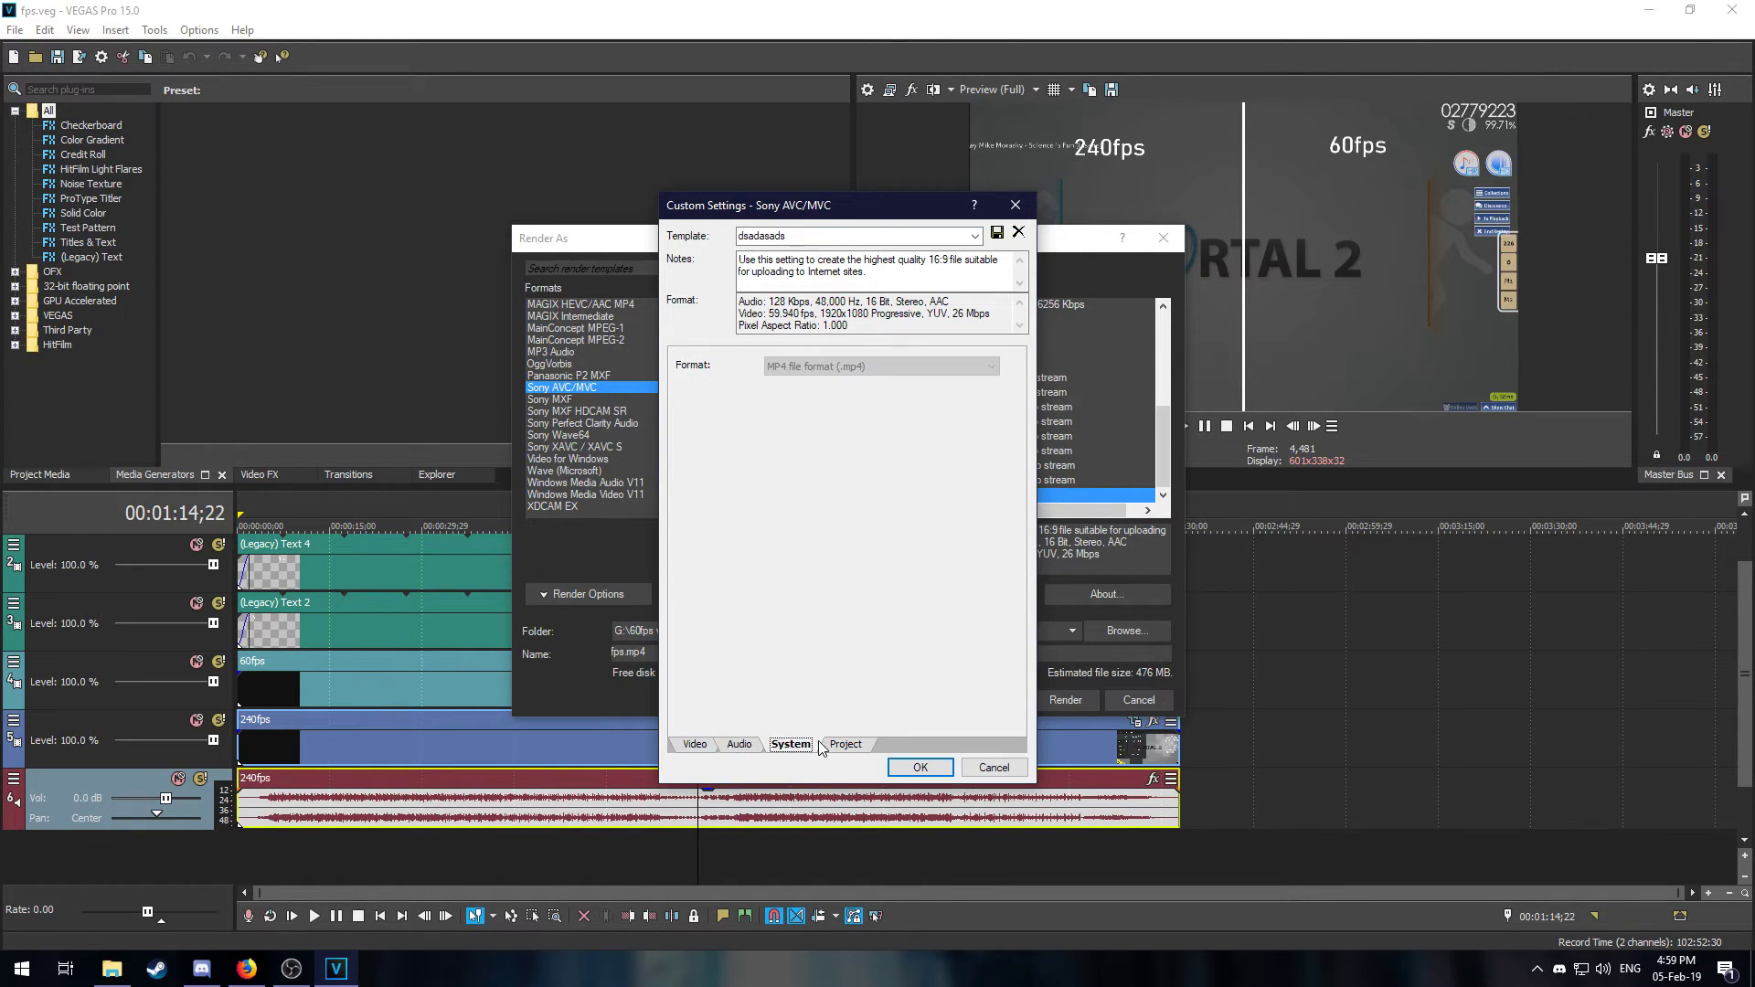
pyautogui.click(846, 744)
pyautogui.click(705, 744)
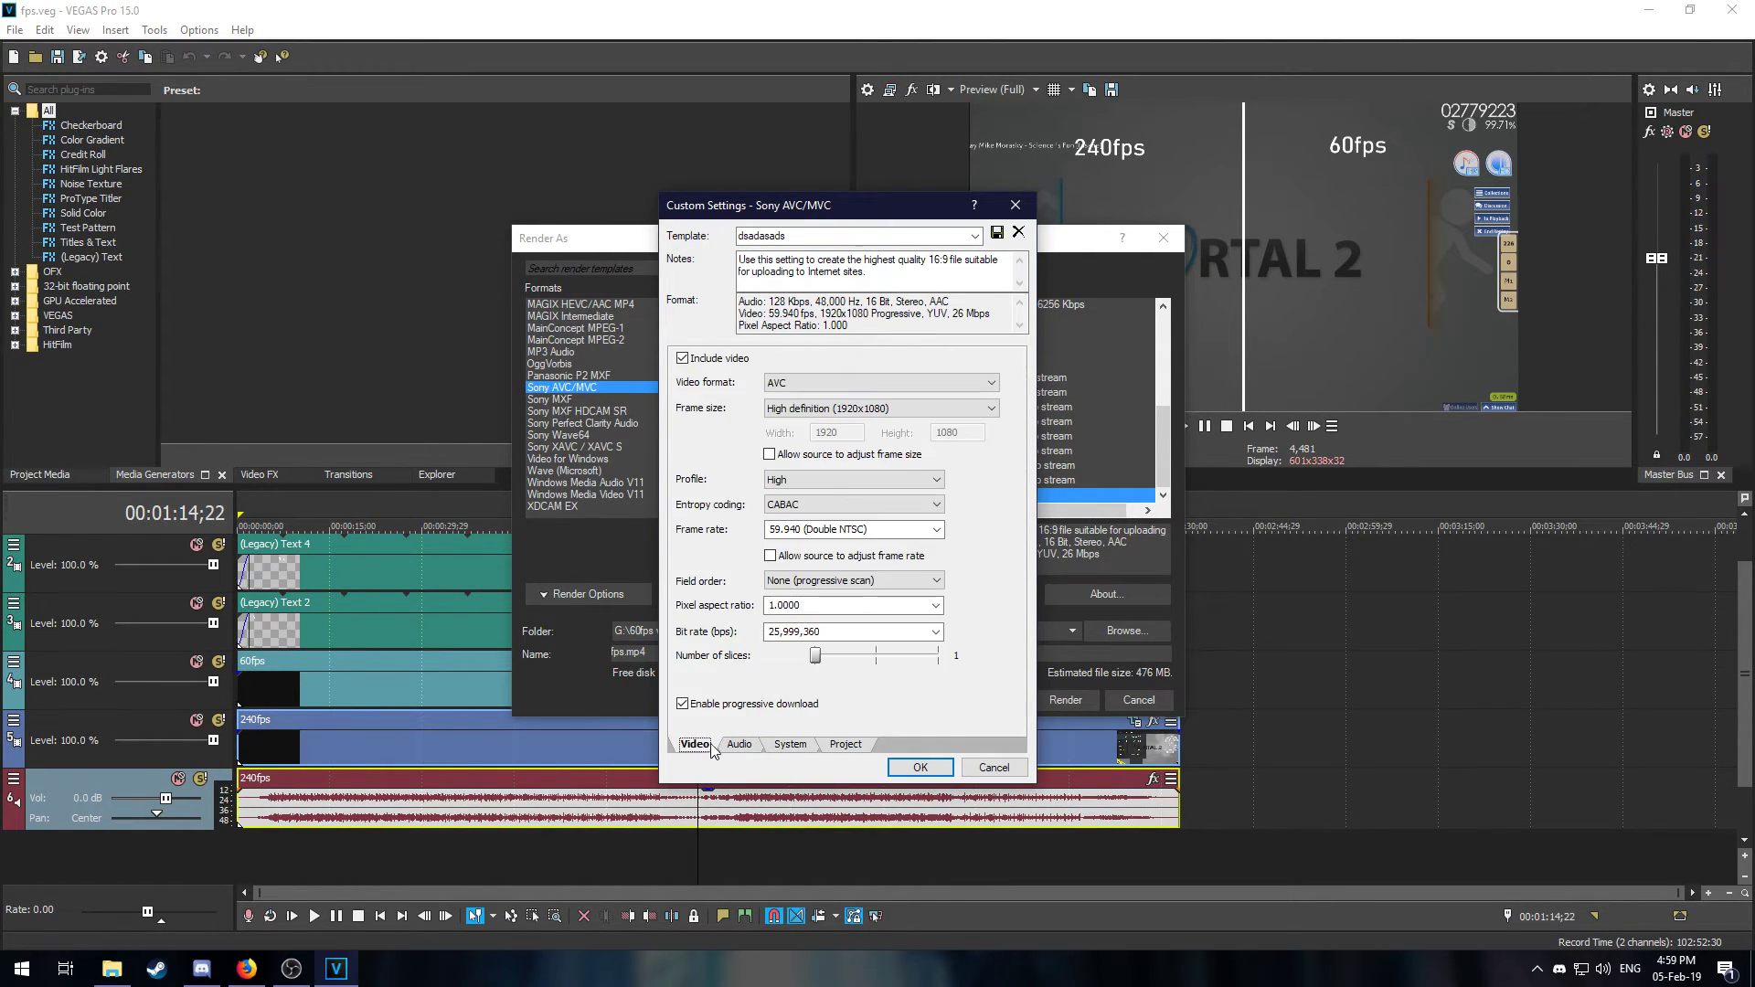
# Keep AVC, 1920x1080, High profile, CABAC and 25,999,360 bps, then cancel both dialogs
pyautogui.click(902, 386)
pyautogui.click(901, 386)
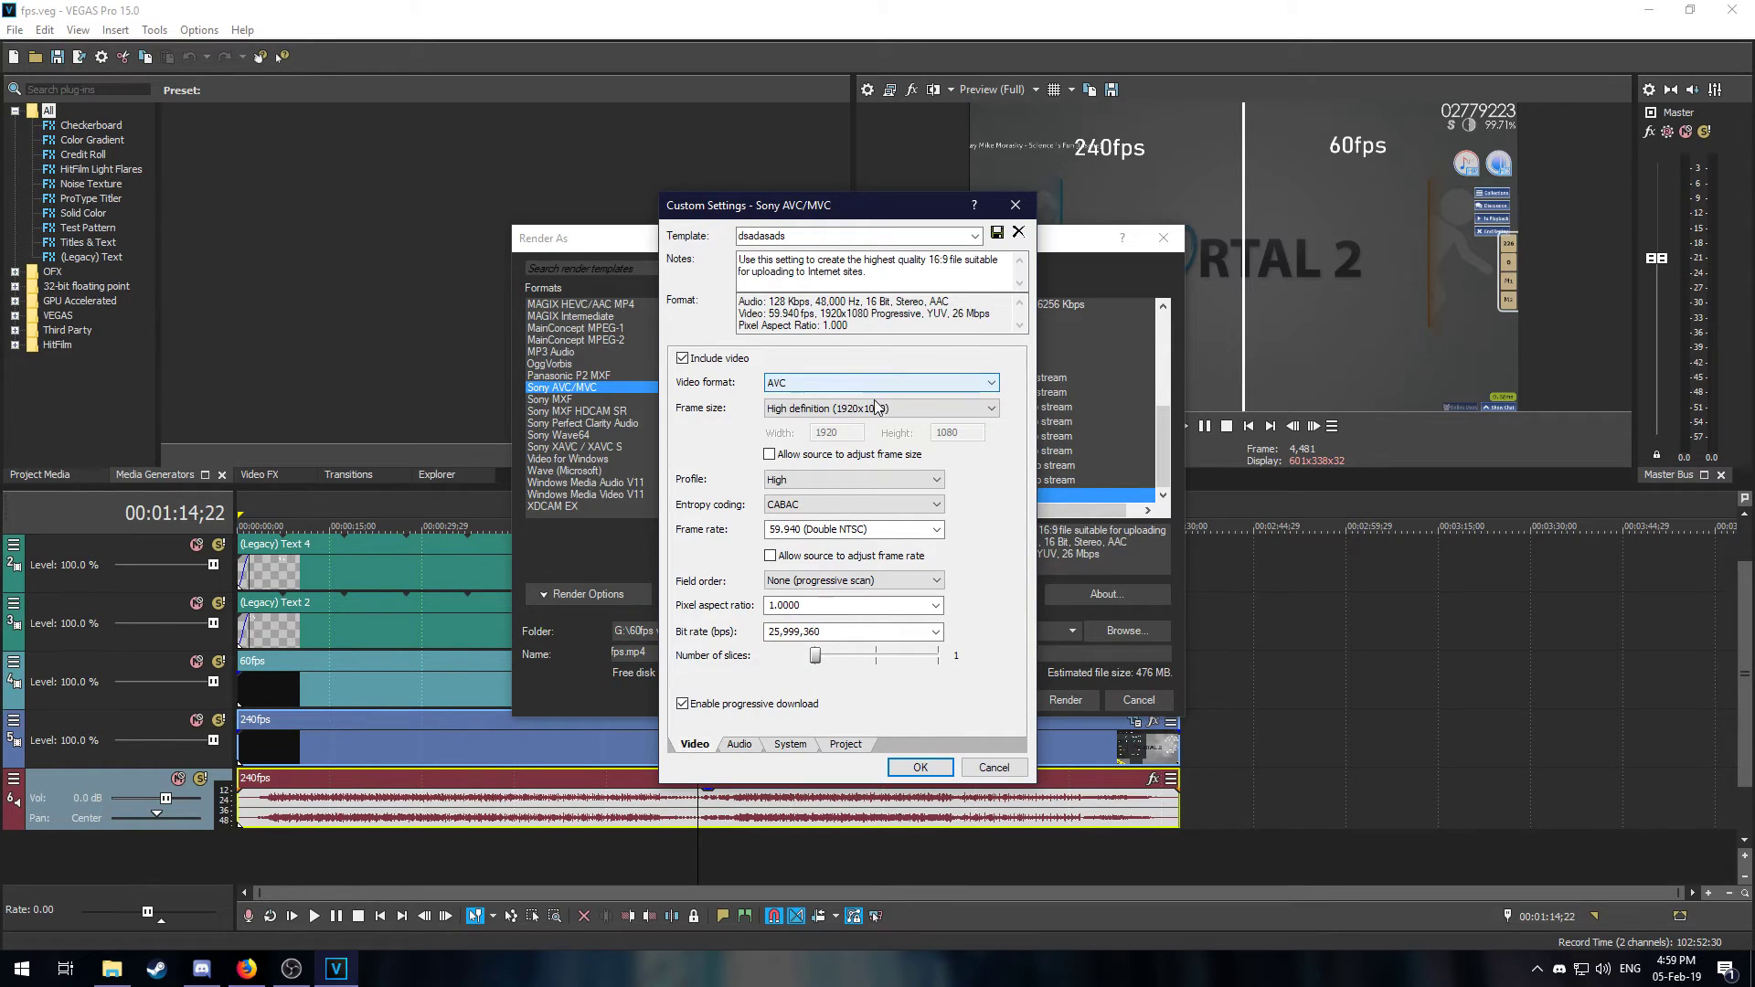
pyautogui.click(878, 408)
pyautogui.click(794, 431)
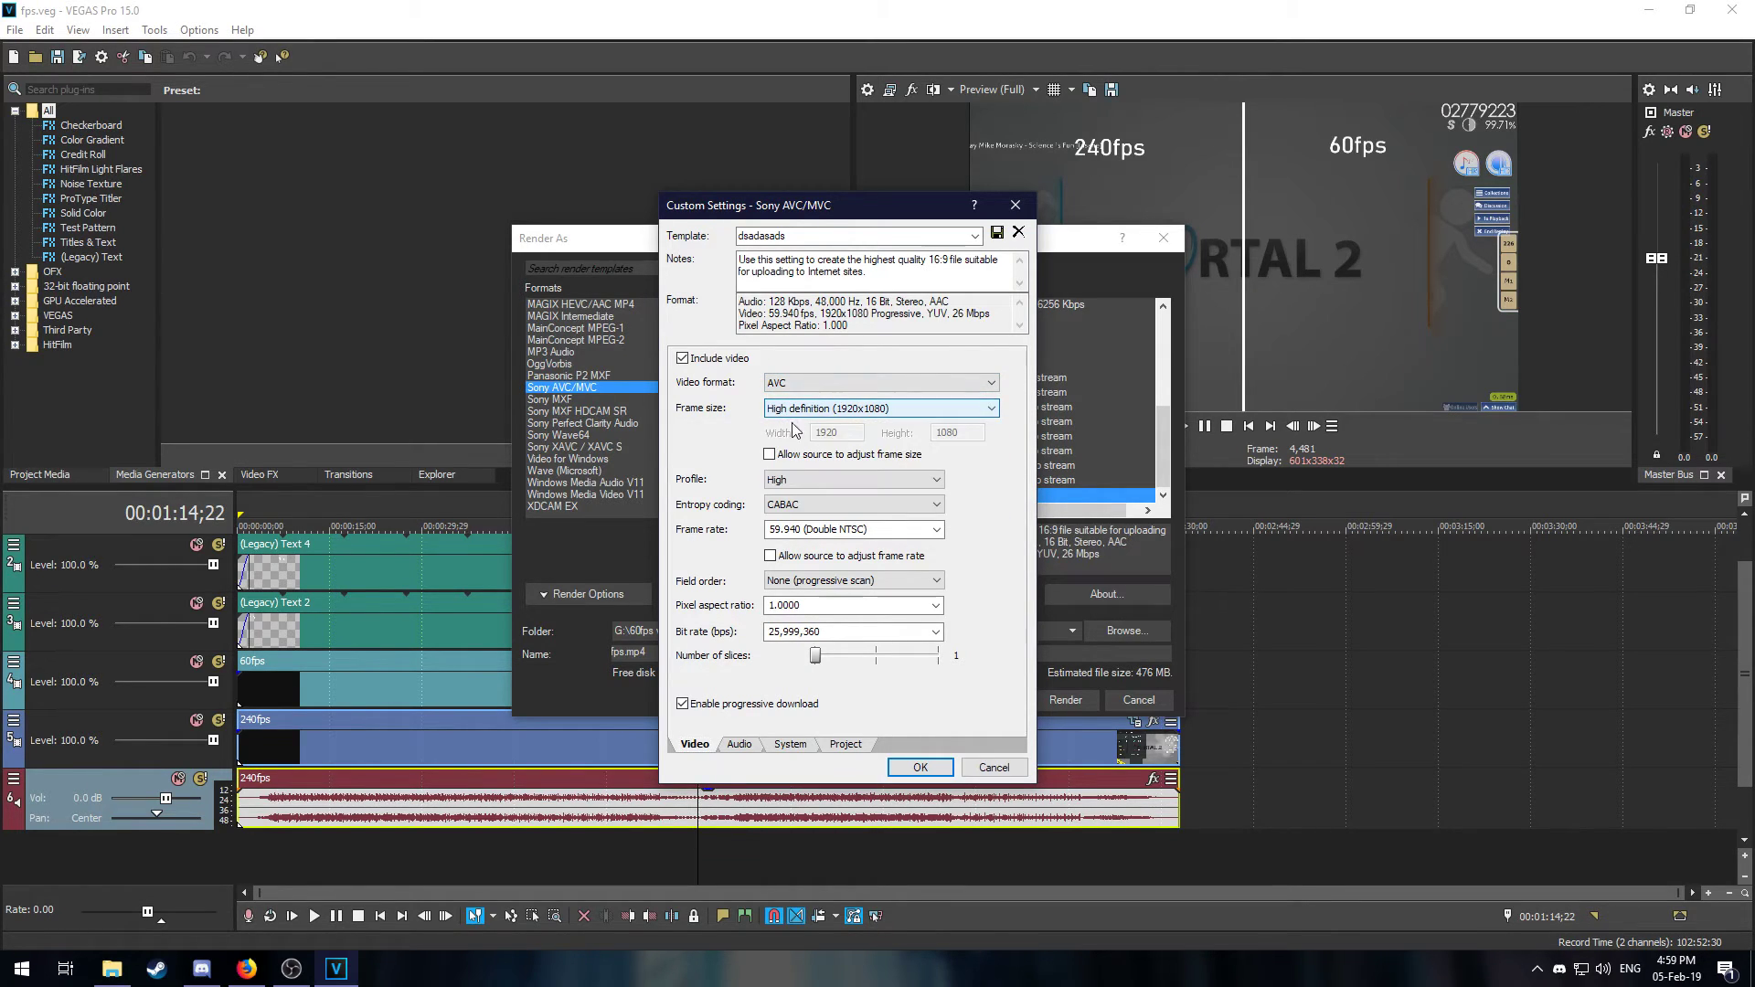
pyautogui.click(808, 477)
pyautogui.click(807, 498)
pyautogui.click(794, 506)
pyautogui.click(794, 512)
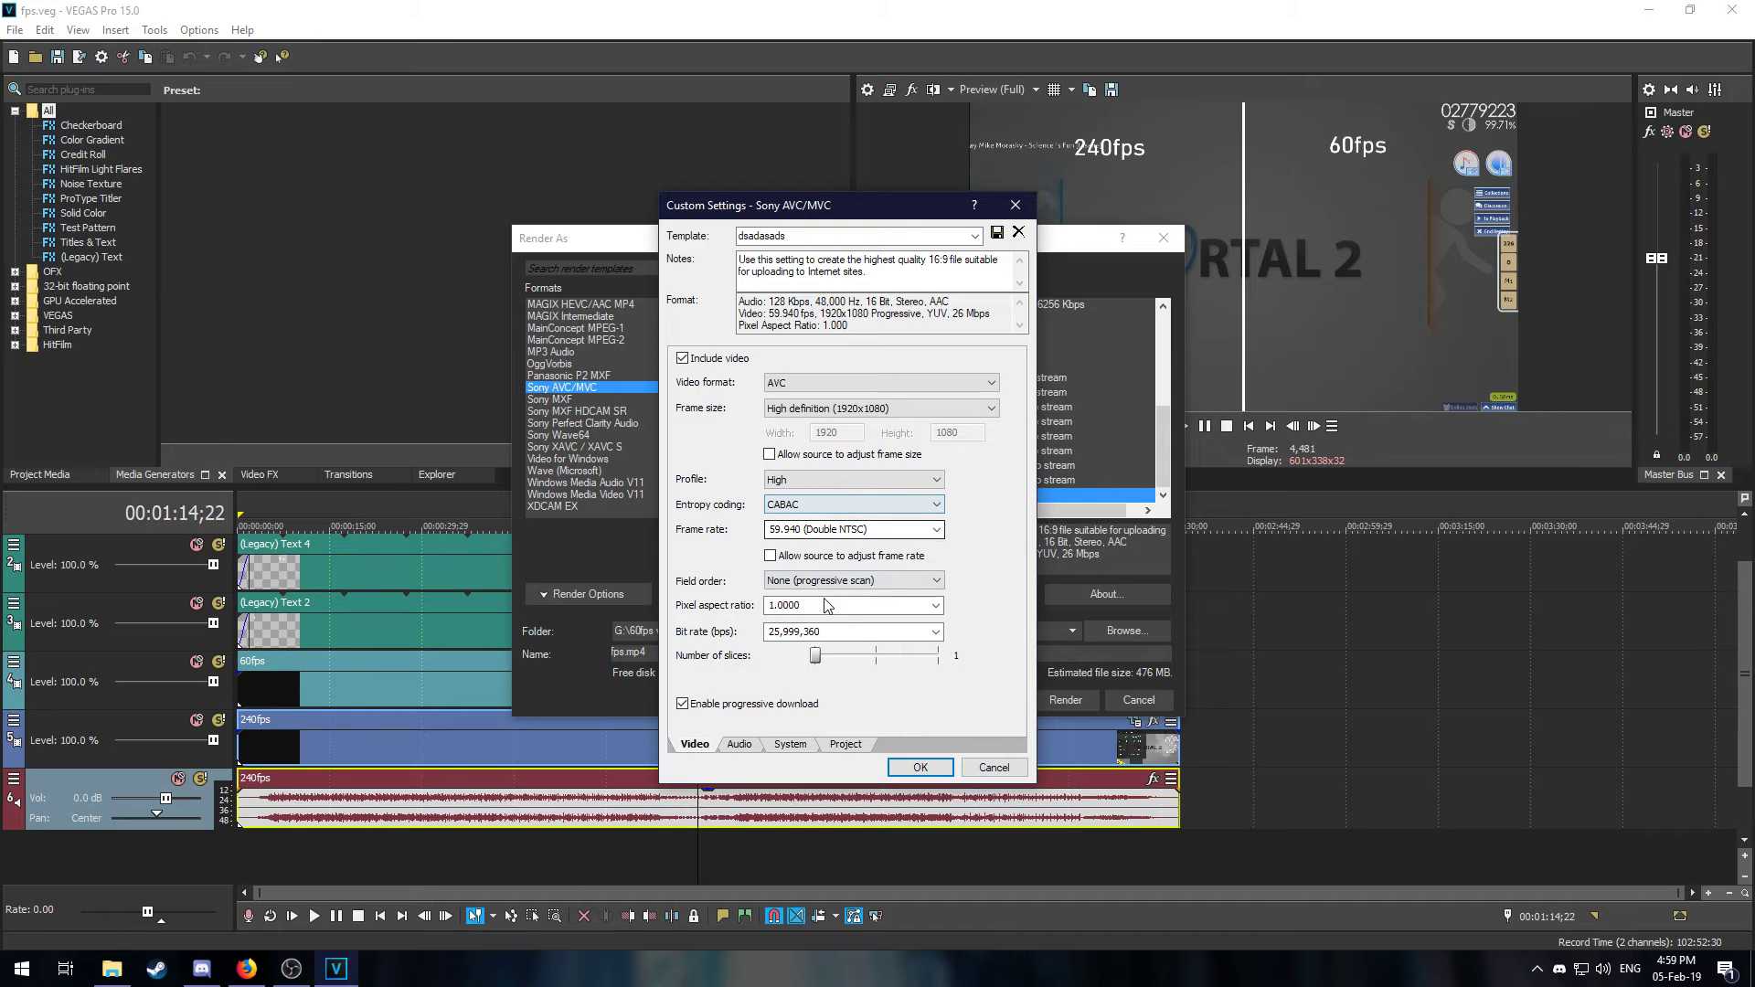
pyautogui.click(933, 632)
pyautogui.click(933, 633)
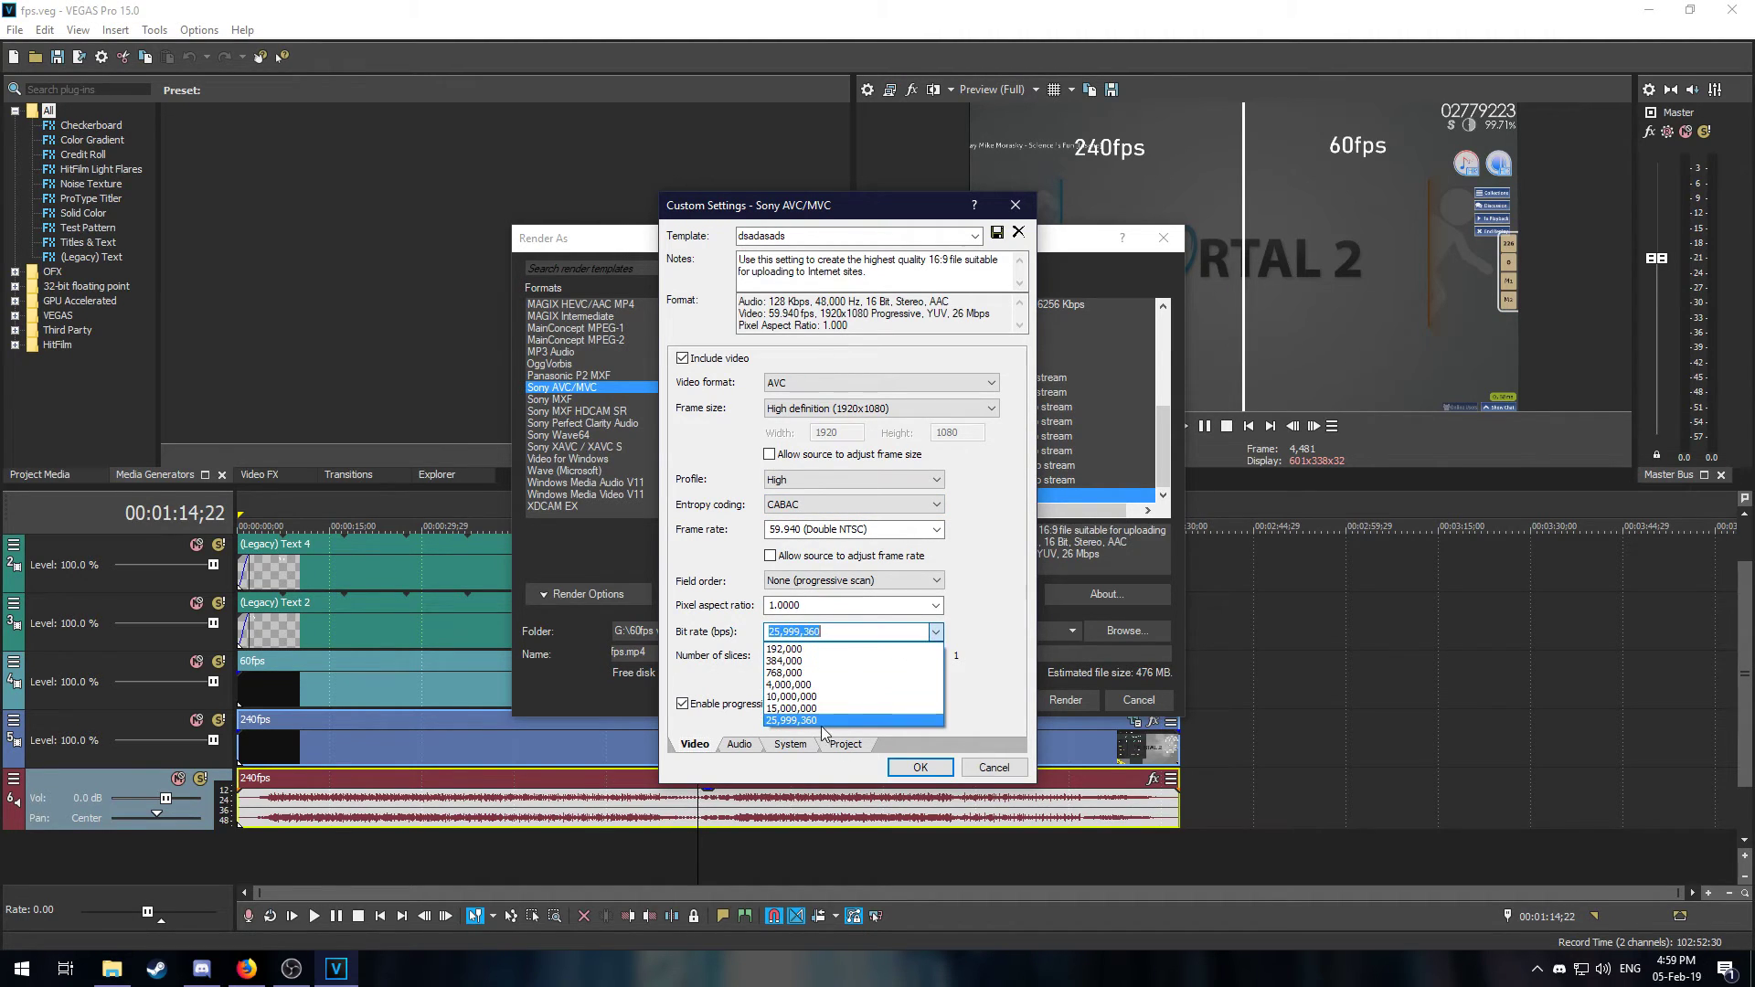
pyautogui.click(931, 720)
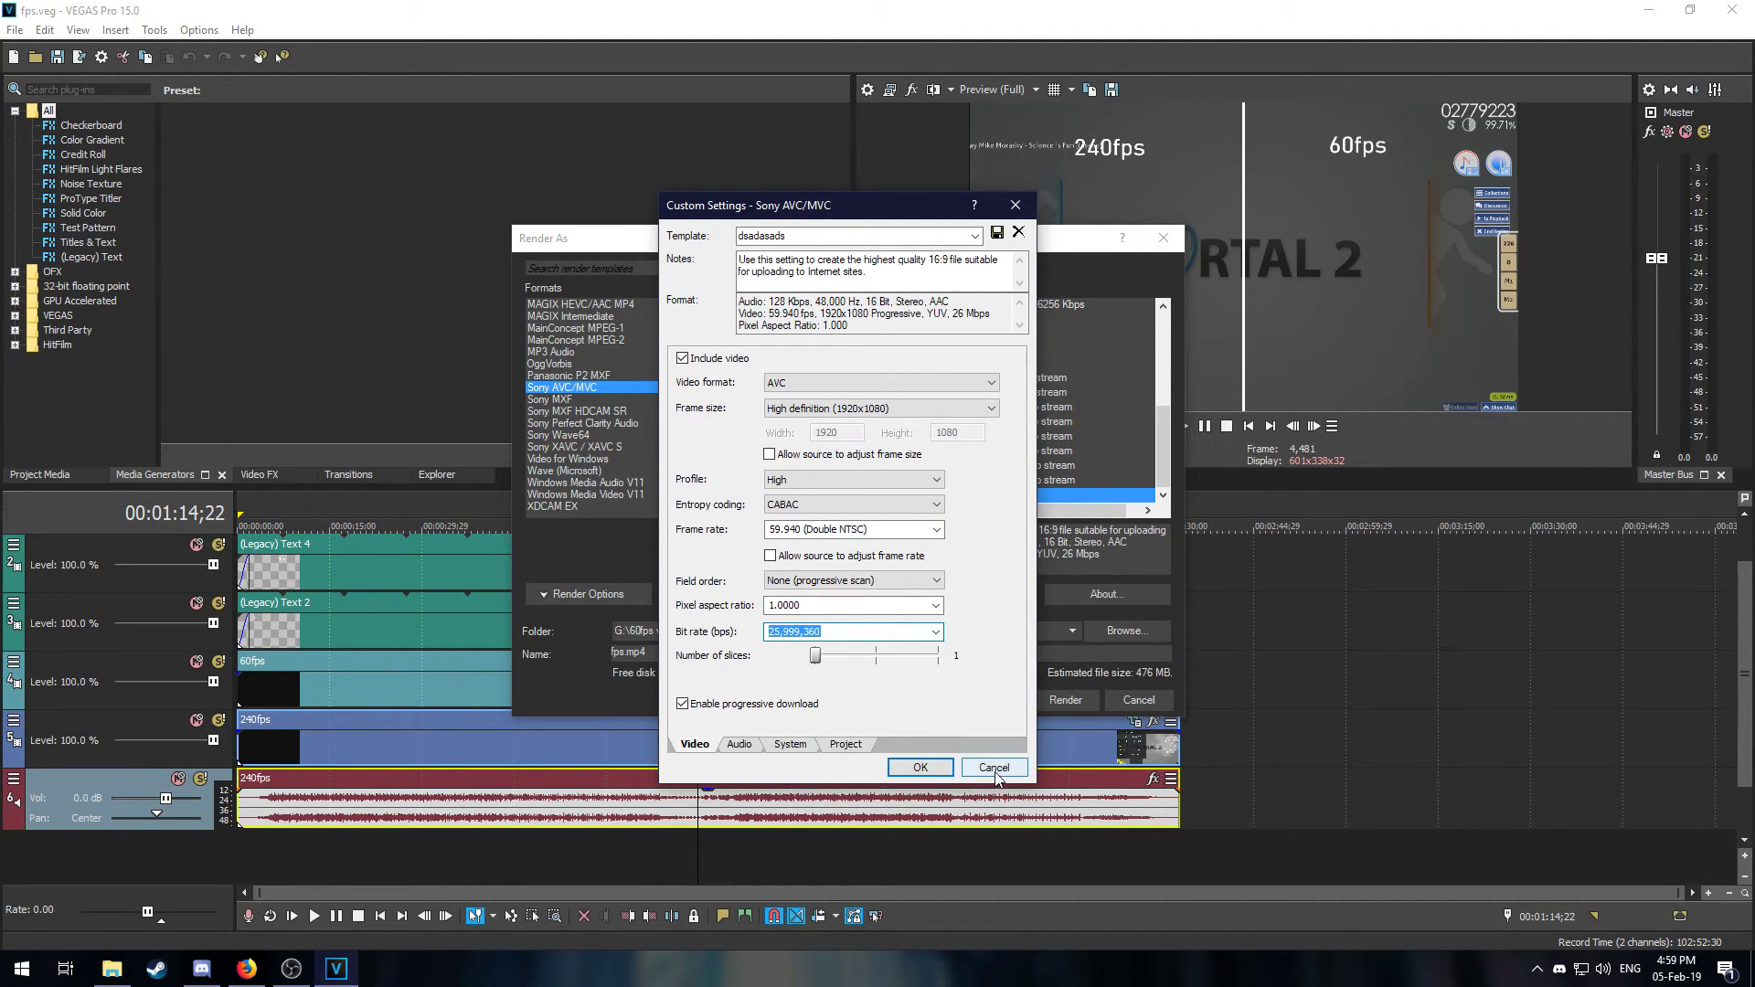
pyautogui.click(920, 767)
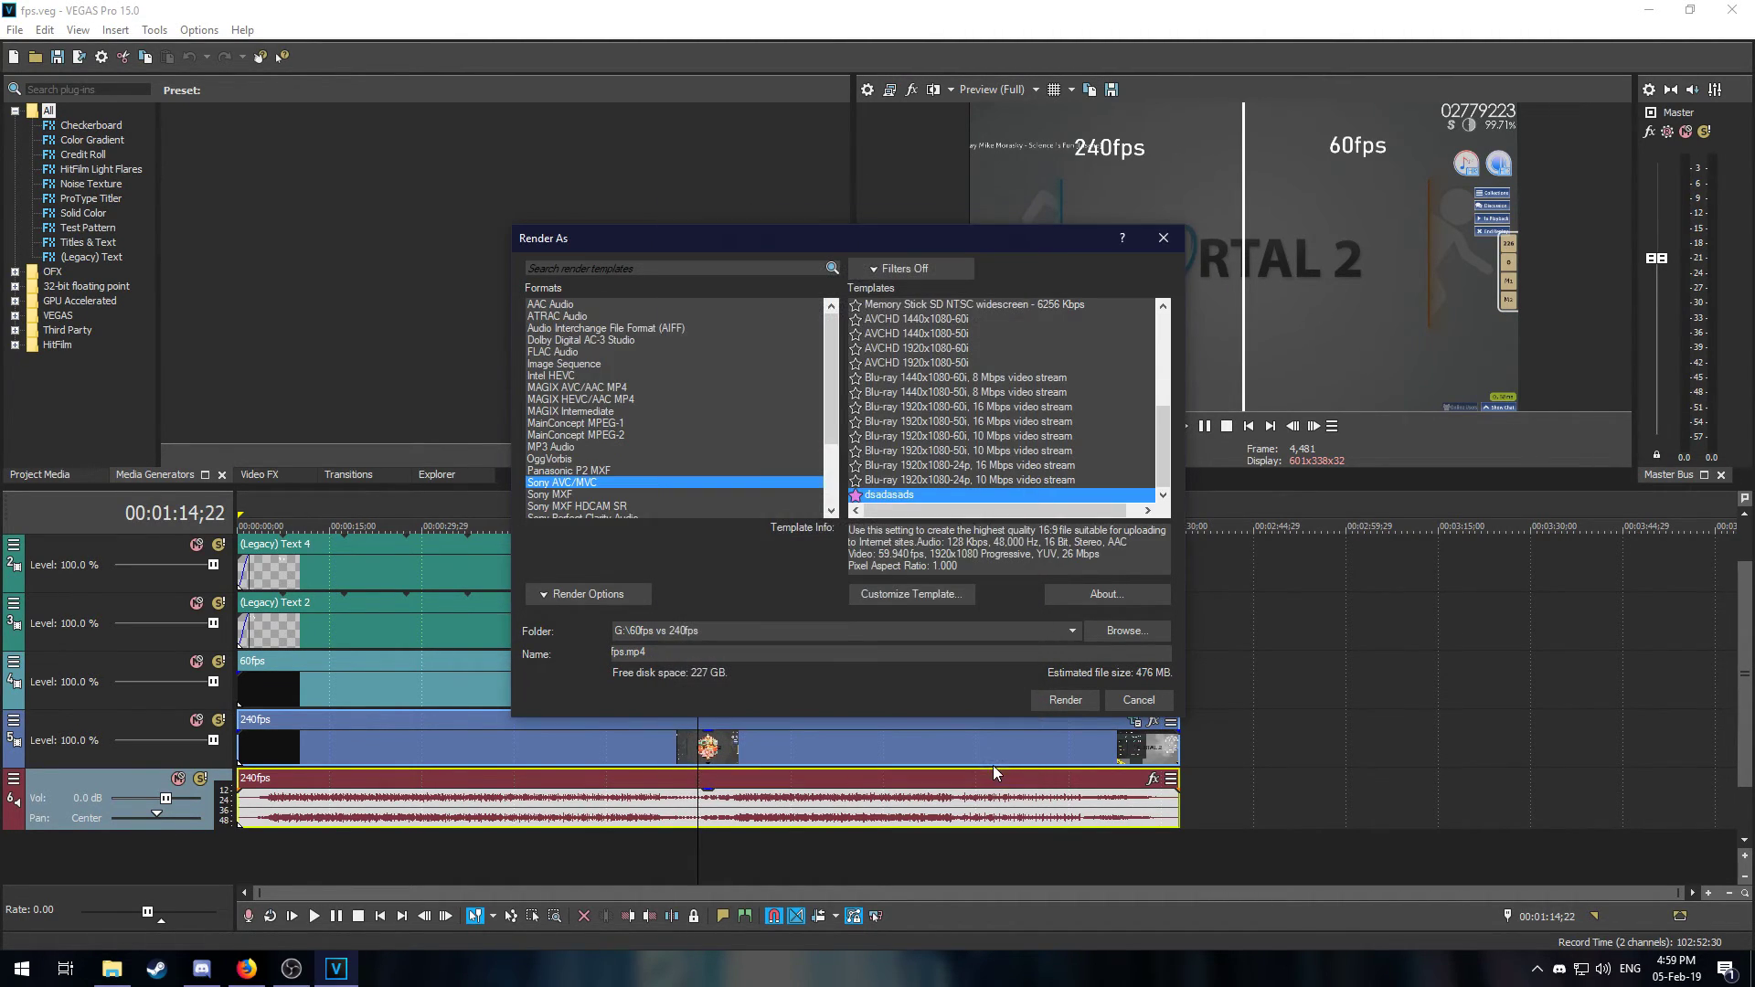
pyautogui.click(1138, 700)
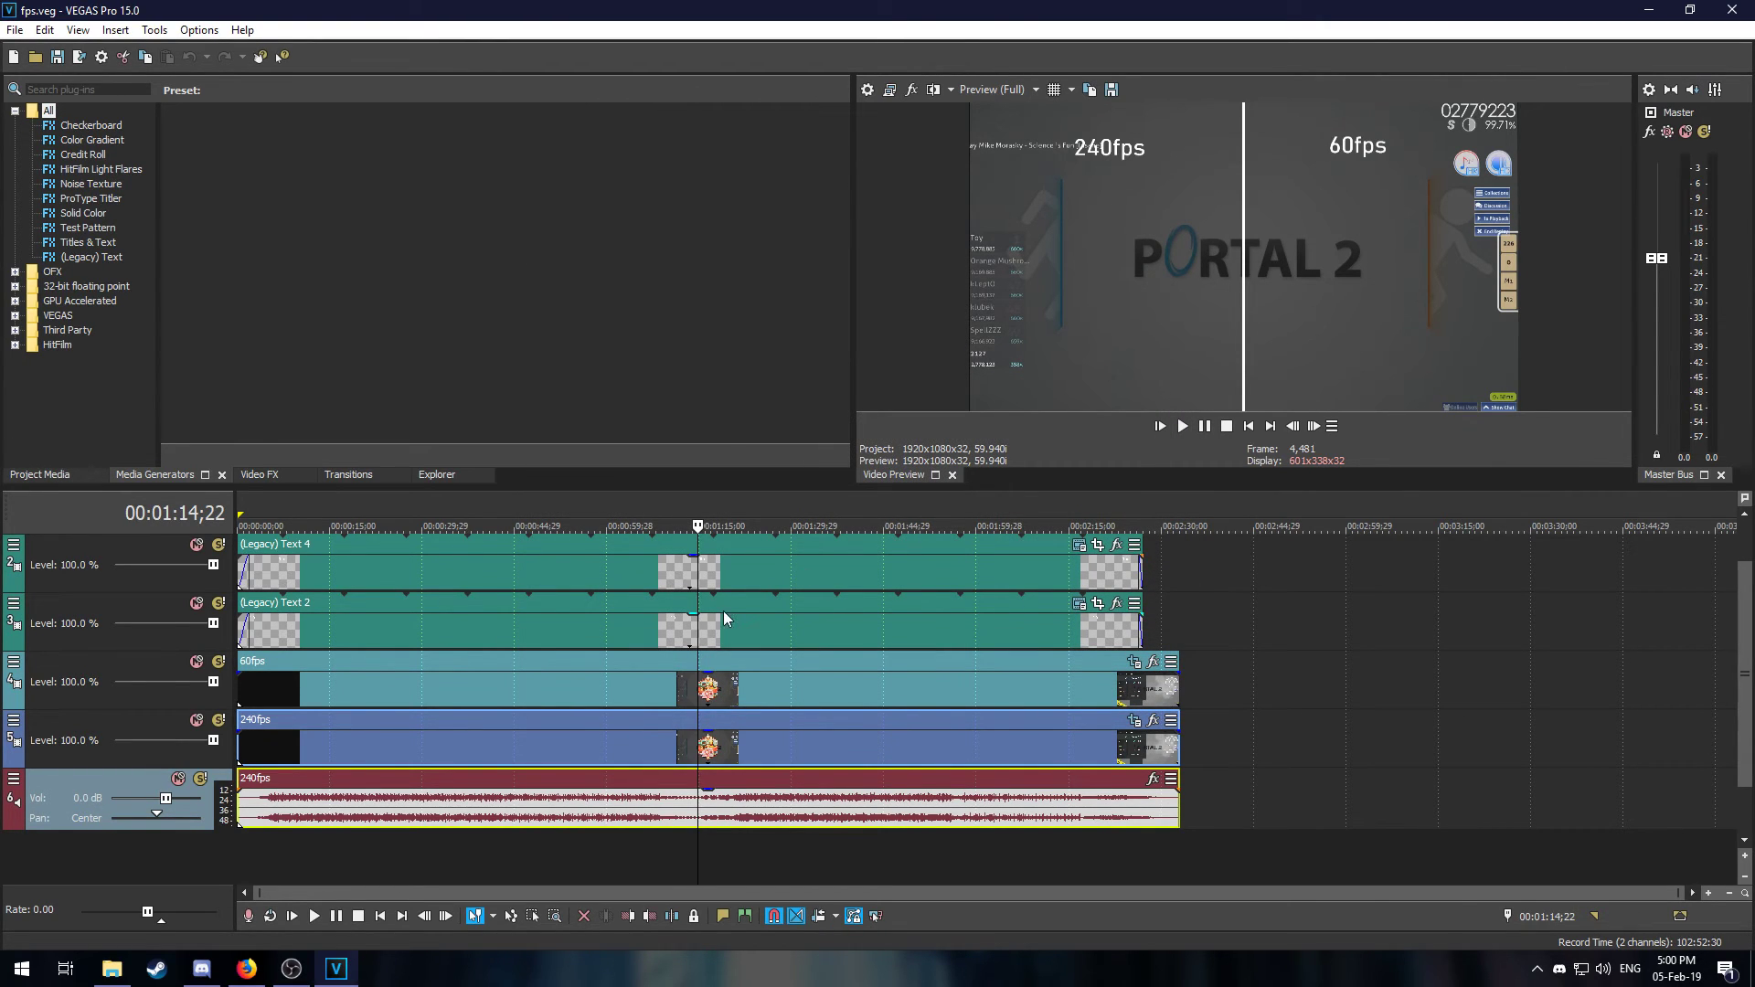
pyautogui.hotkey('alt', 'Tab')
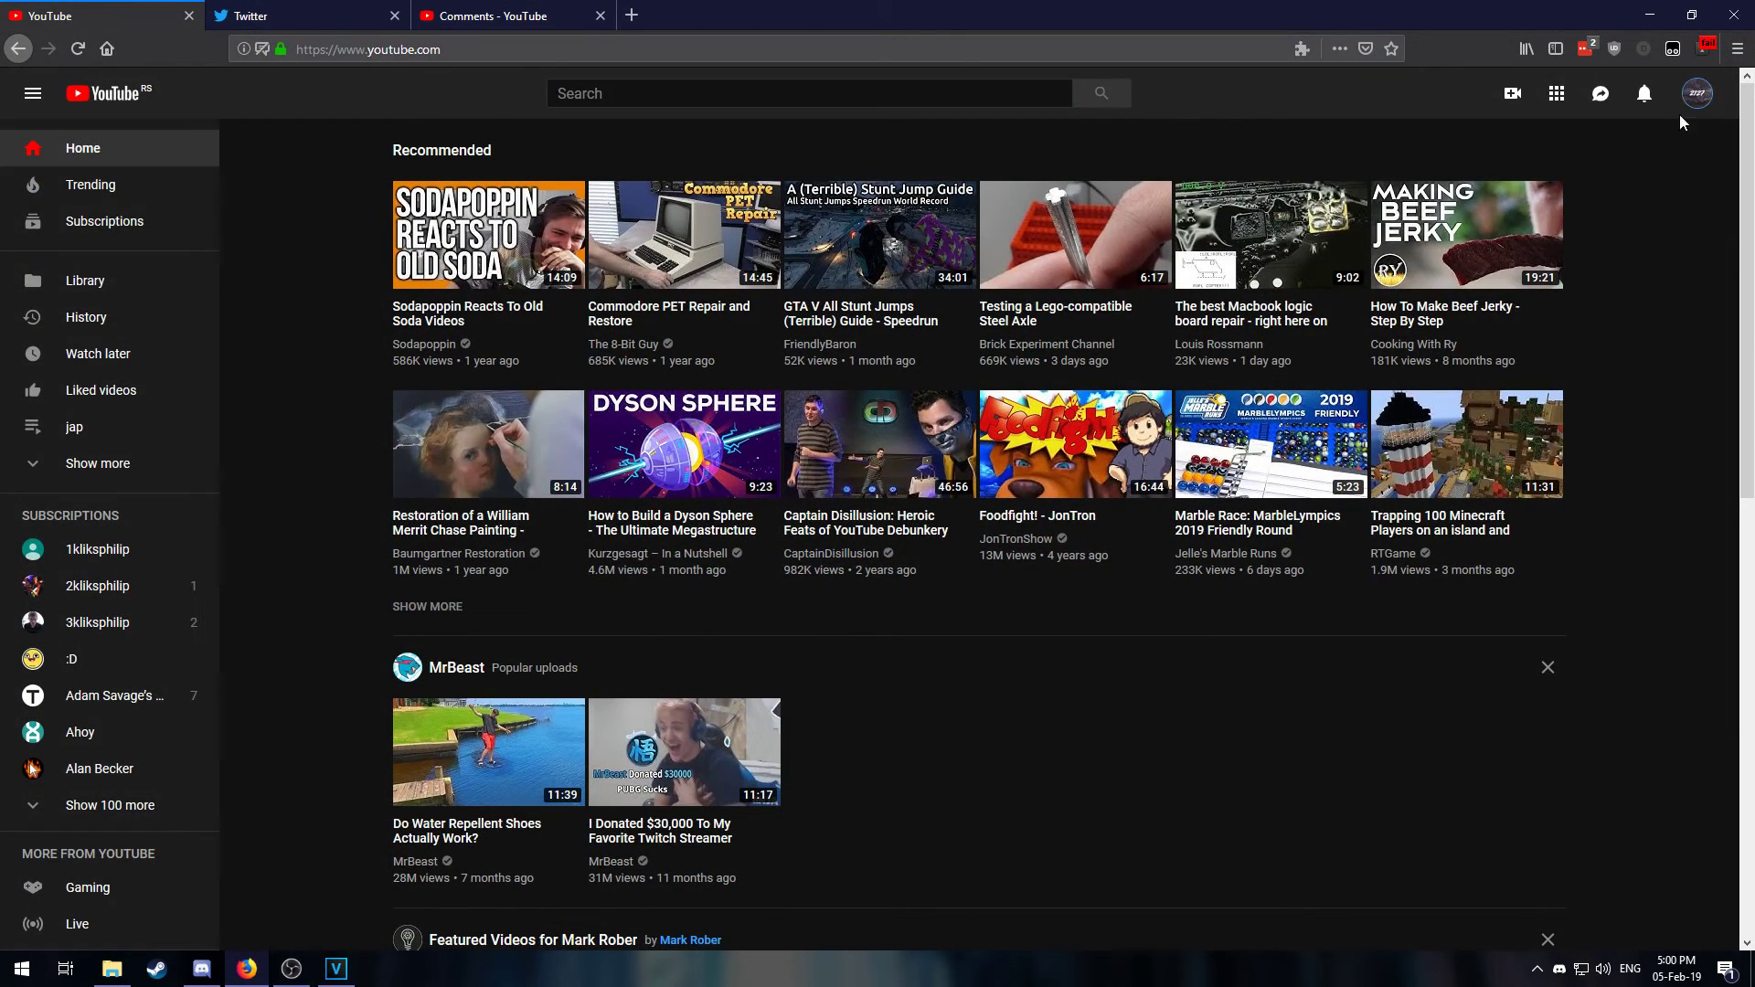
pyautogui.click(1686, 97)
pyautogui.click(1606, 205)
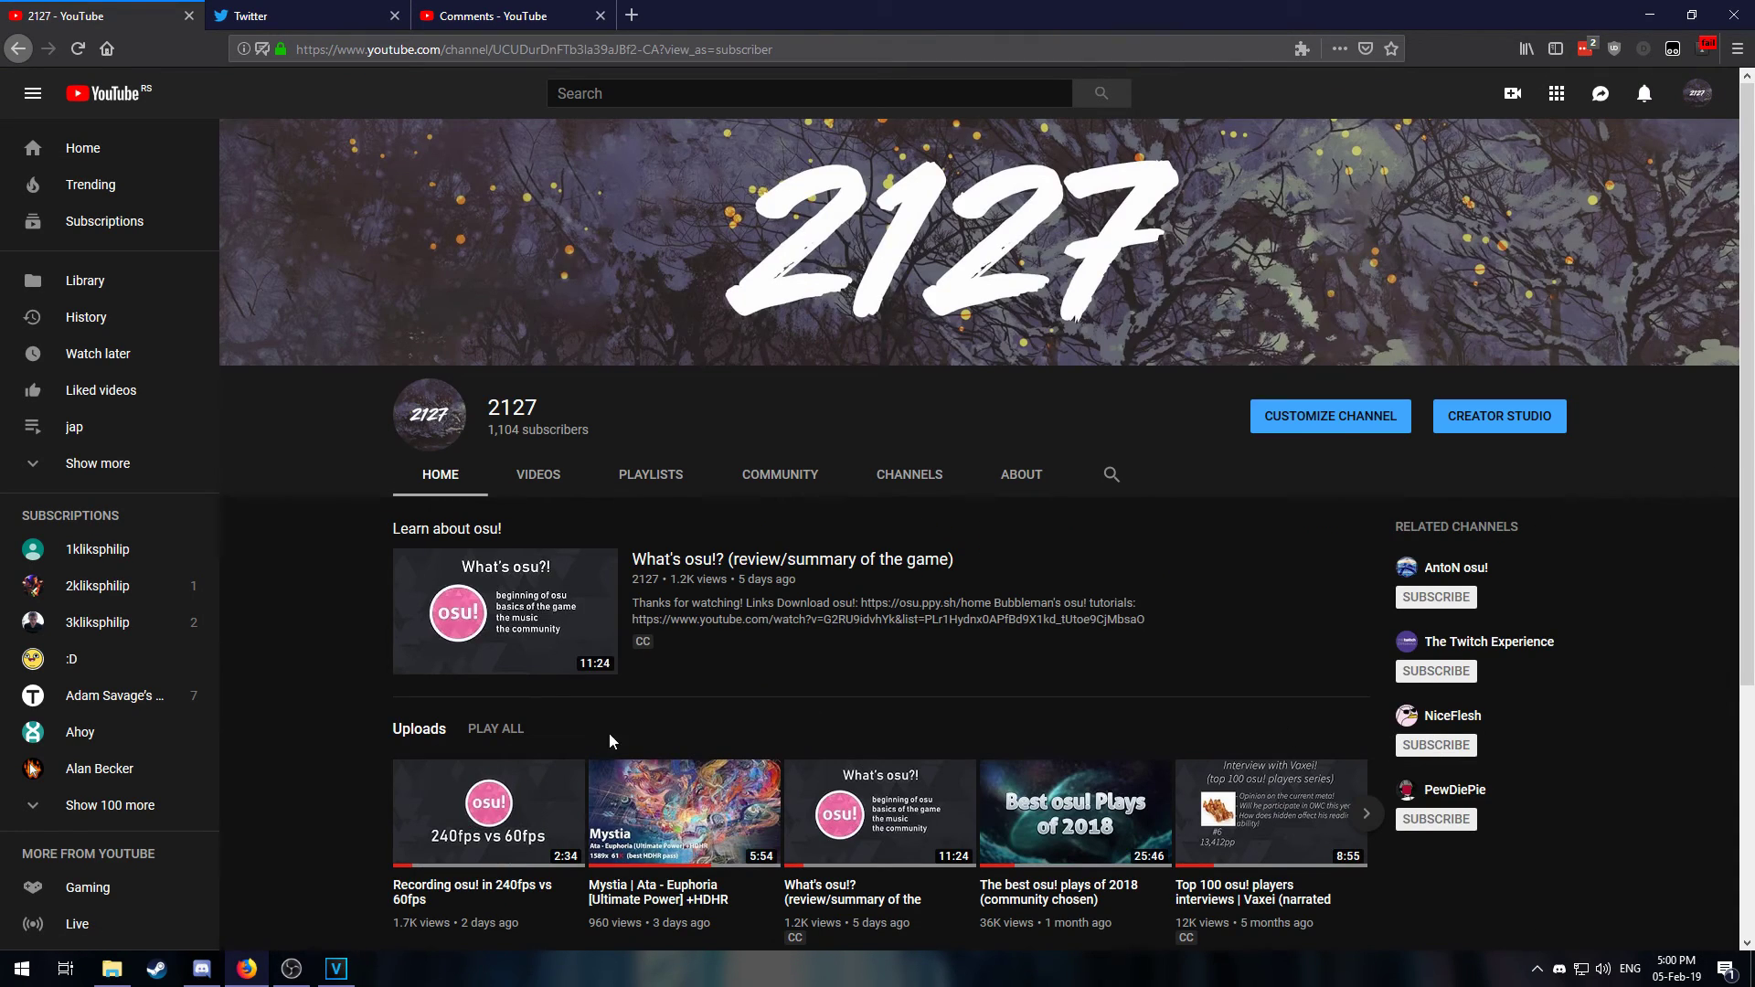
pyautogui.scroll(-2, 462, 792)
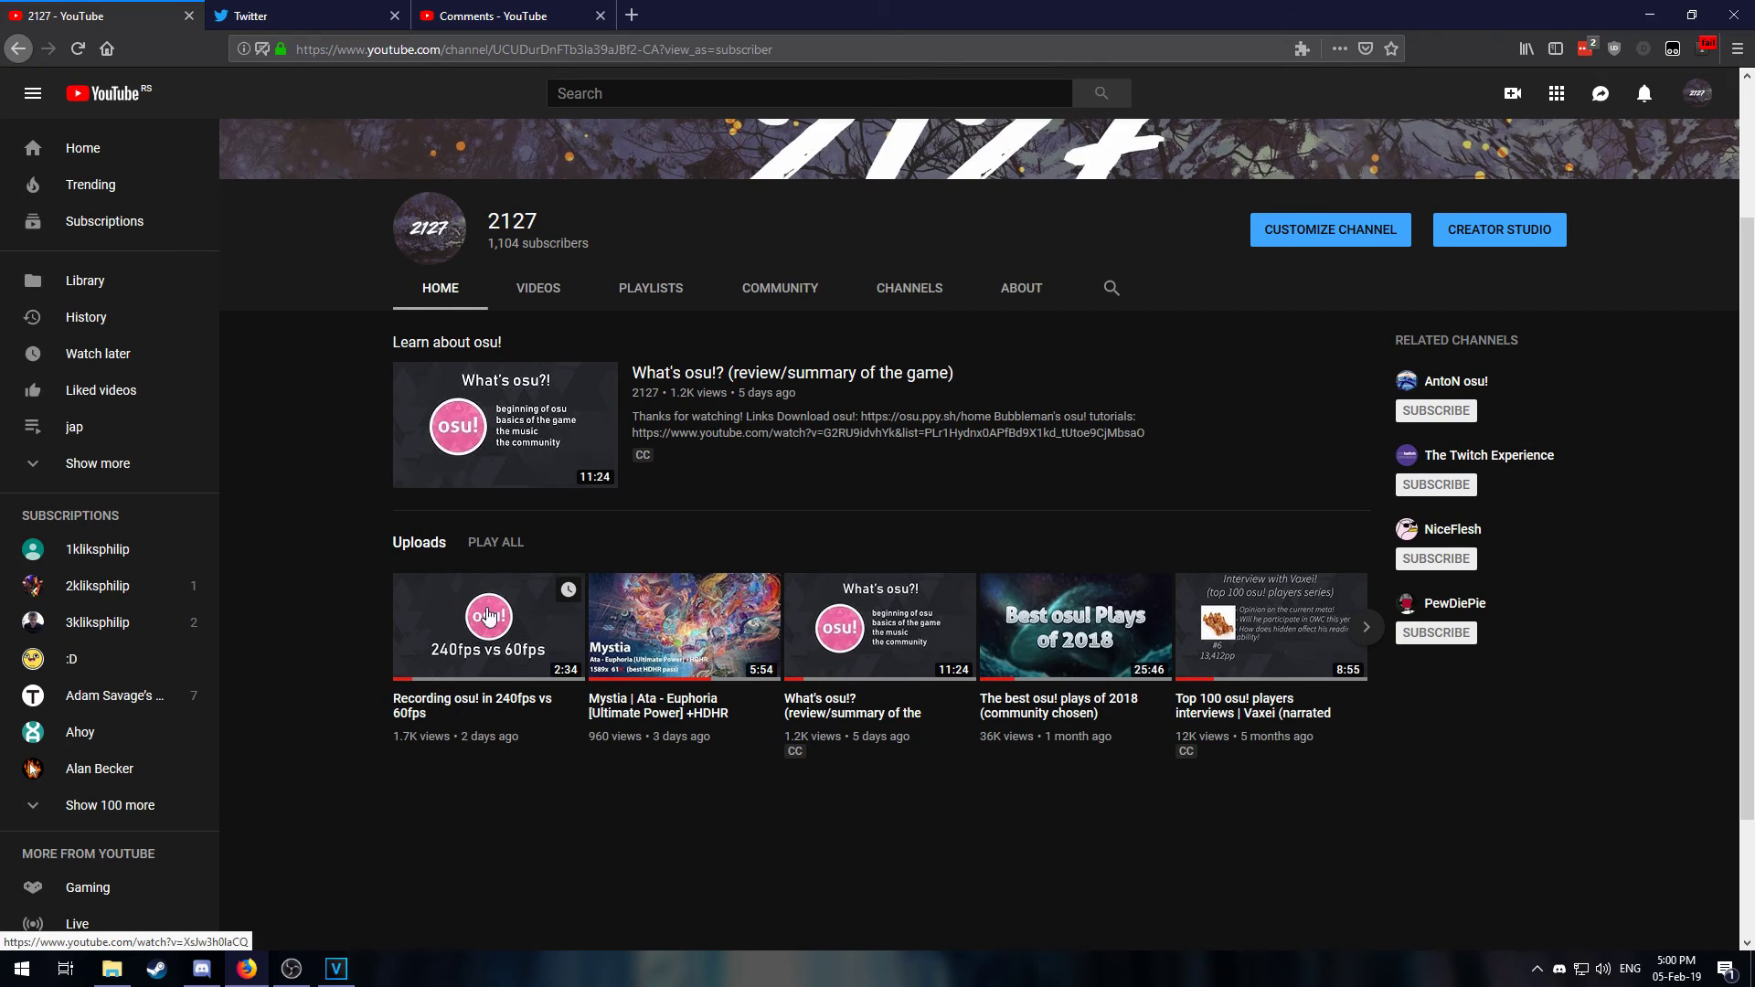
pyautogui.click(336, 969)
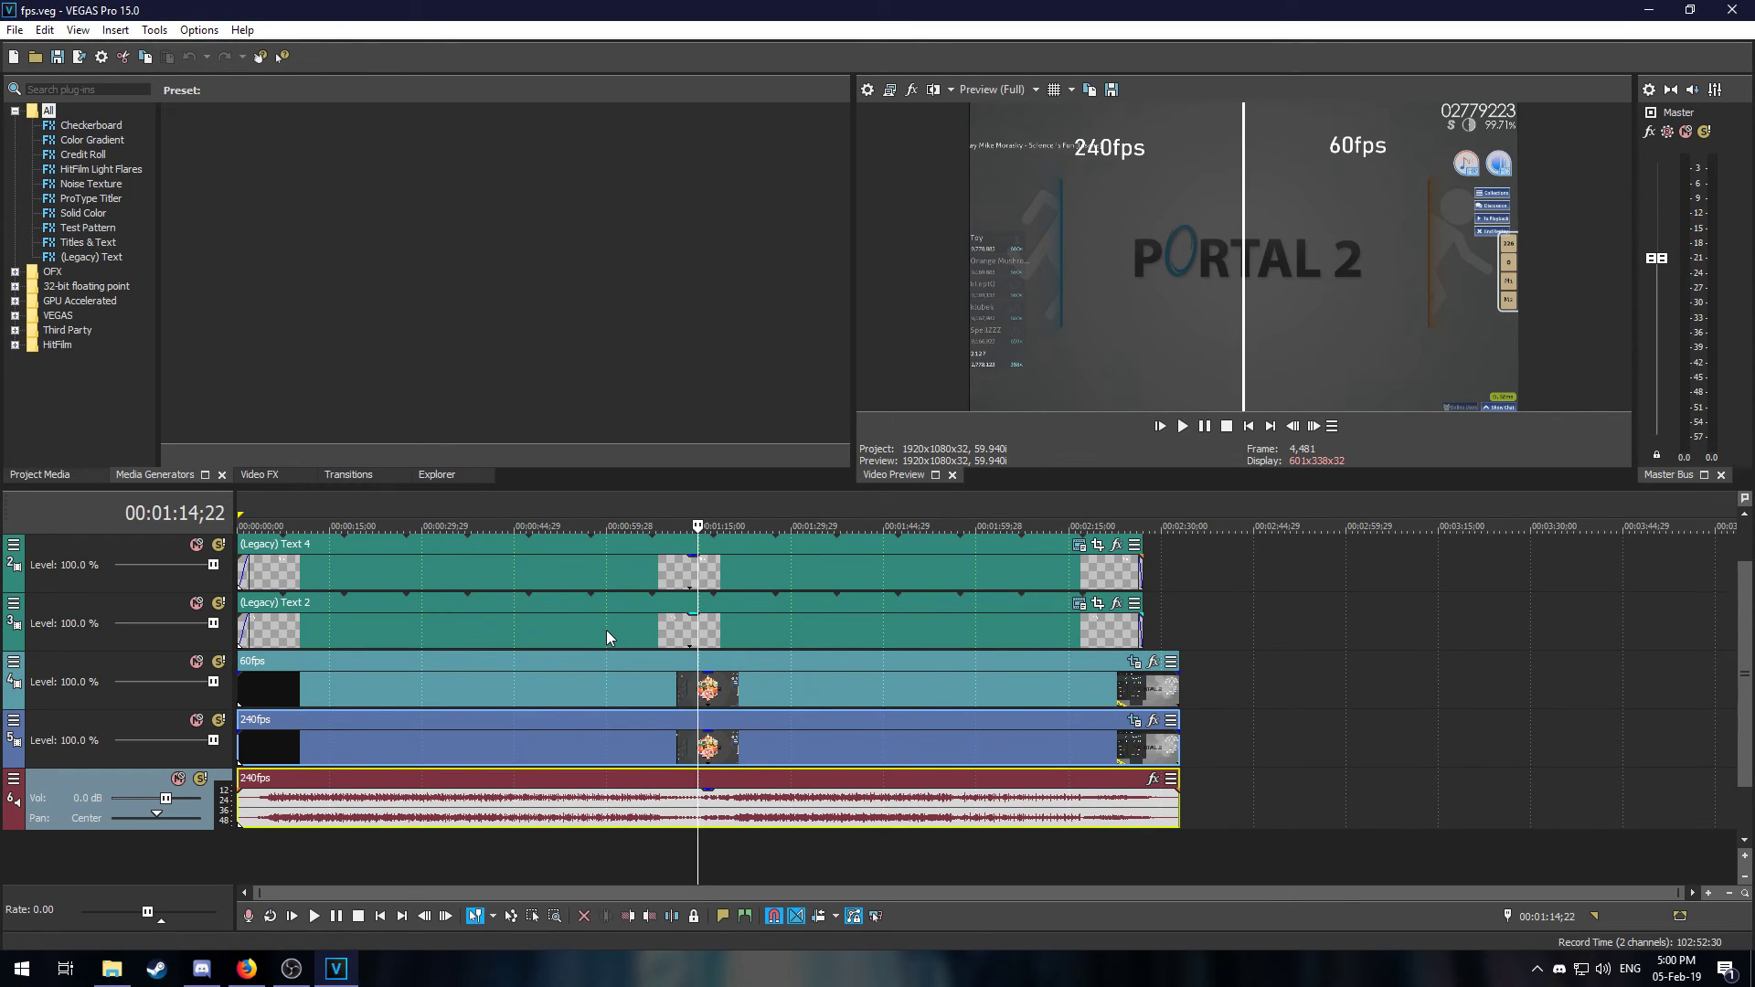
# Bring the still-recording OBS Studio window to the front from the taskbar
pyautogui.moveTo(347, 974)
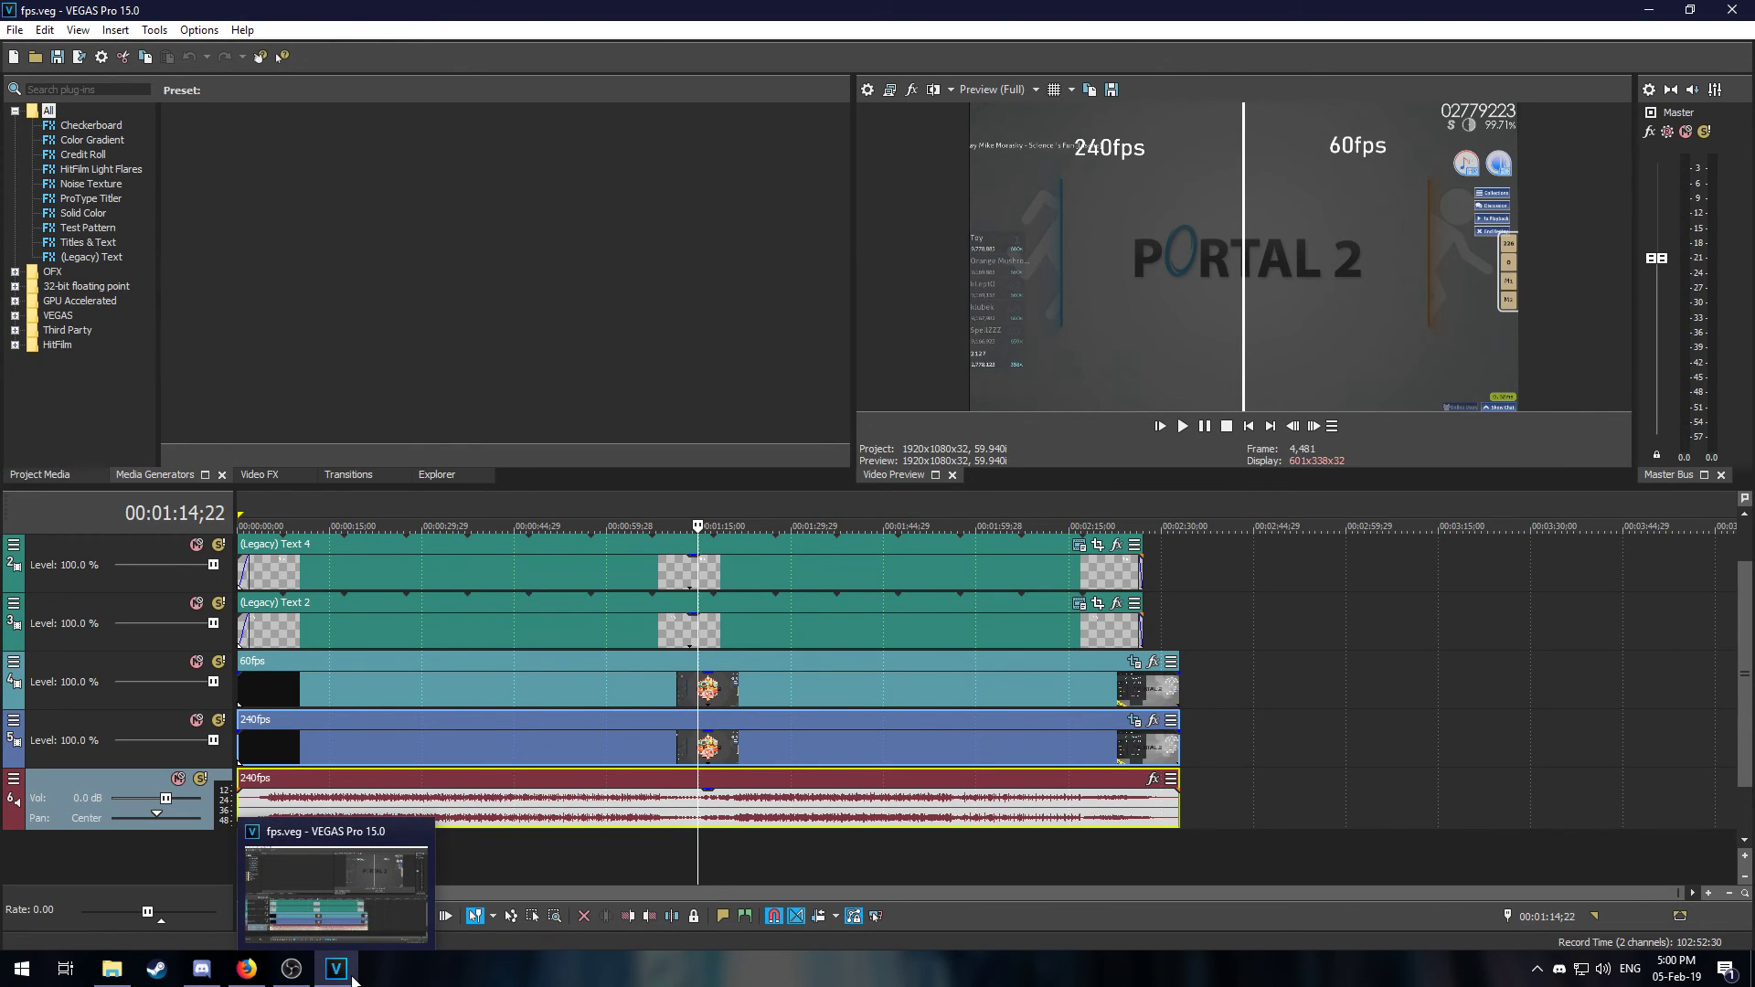
pyautogui.click(299, 974)
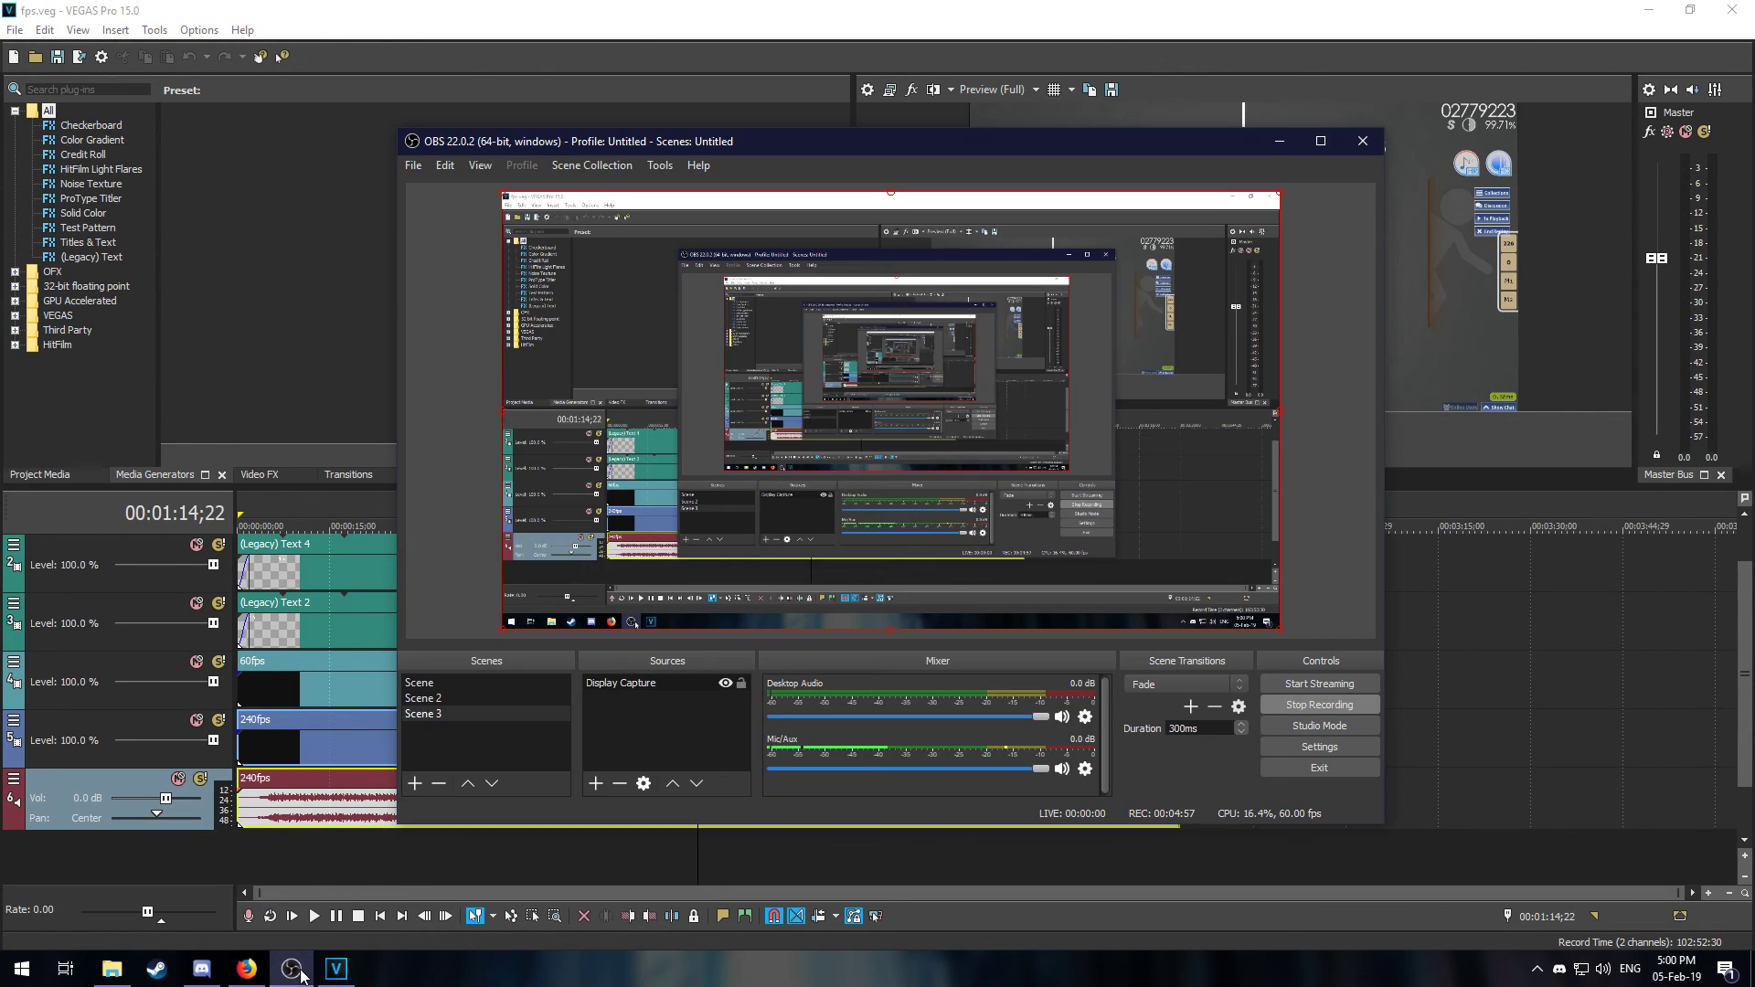